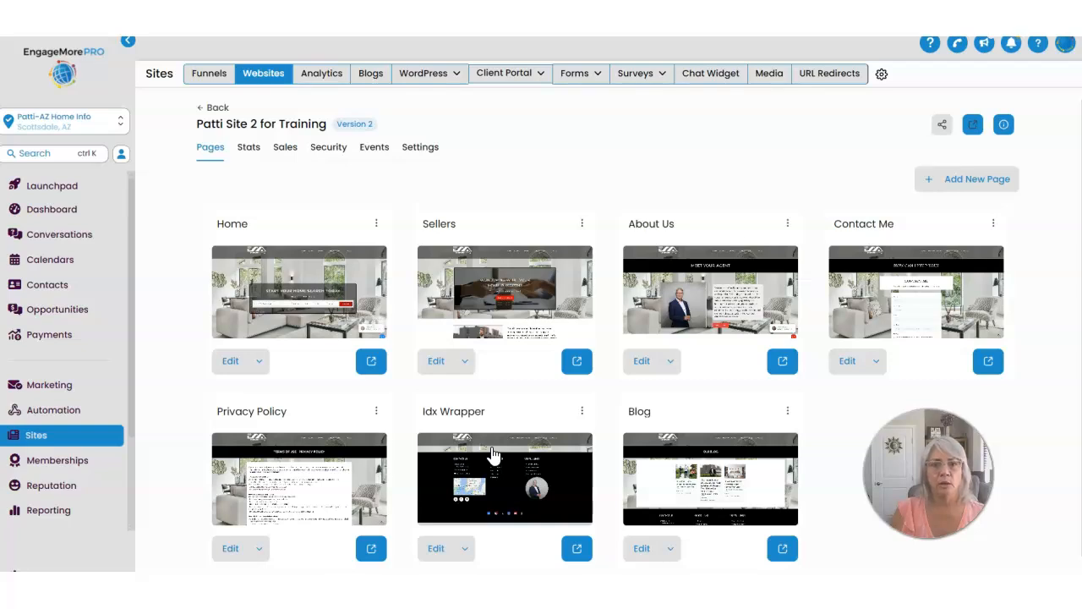
- Open the Idx Wrapper page for editing and inspect its custom HTML/Javascript elements and header area
{"action": "left_click", "coordinate": [492, 457]}
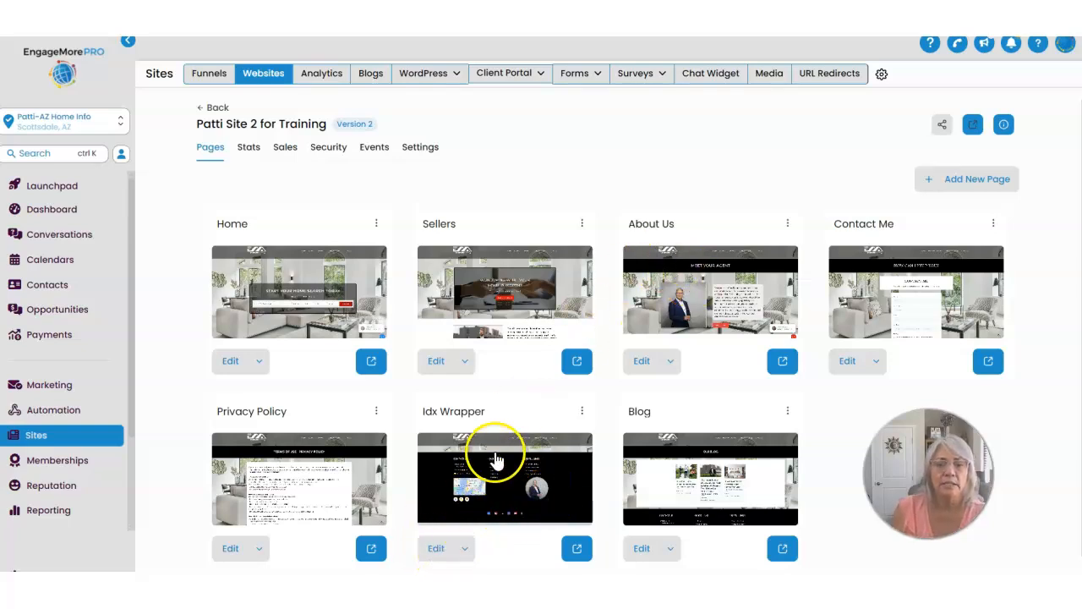
{"action": "left_click", "coordinate": [437, 550]}
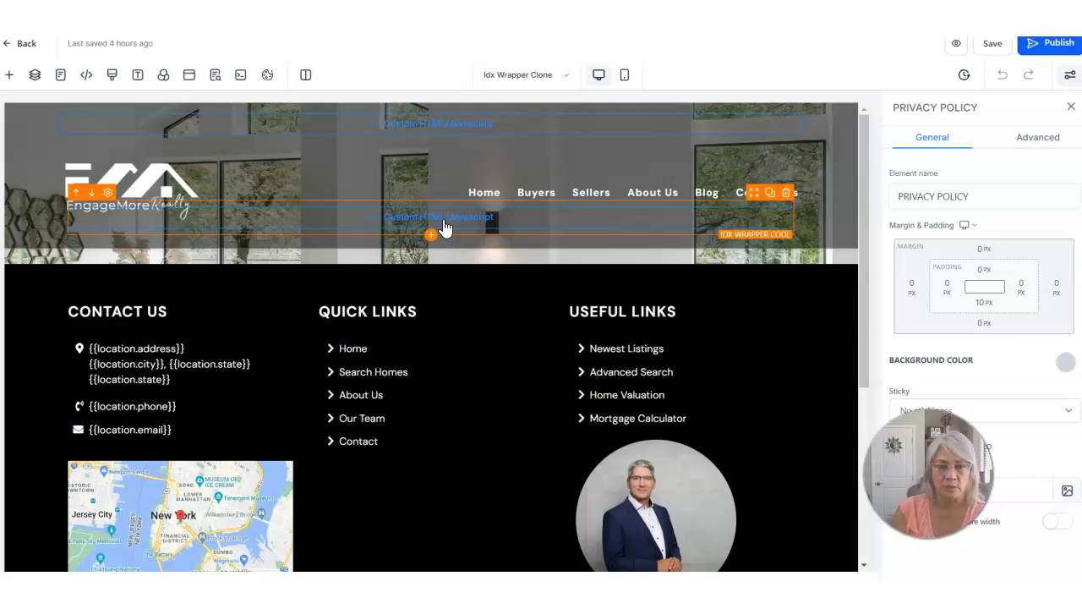
{"action": "left_click", "coordinate": [448, 124]}
{"action": "left_click", "coordinate": [442, 223]}
{"action": "left_click", "coordinate": [494, 129]}
{"action": "left_click", "coordinate": [166, 194]}
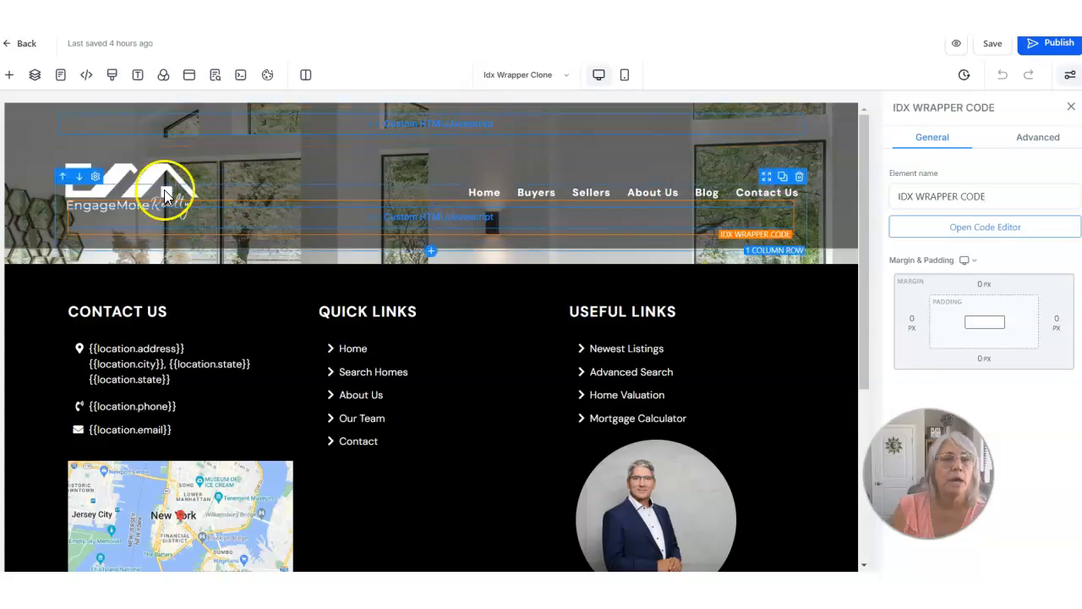
{"action": "left_click", "coordinate": [314, 180]}
{"action": "left_click", "coordinate": [161, 182]}
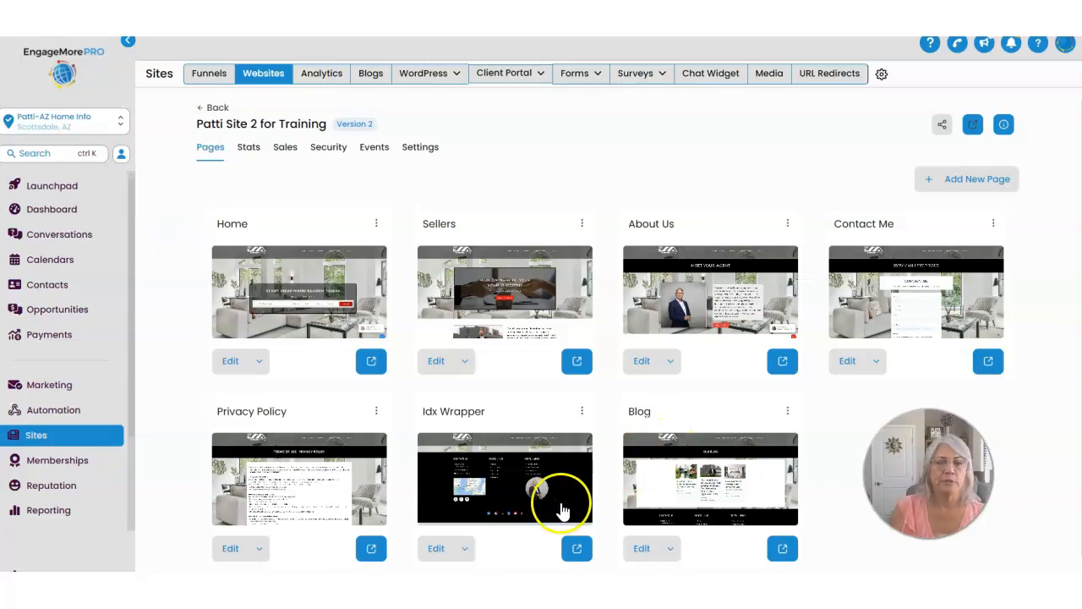
- Open the Home page for editing and bring up the menu items of its header navigation menu
{"action": "left_click", "coordinate": [233, 362]}
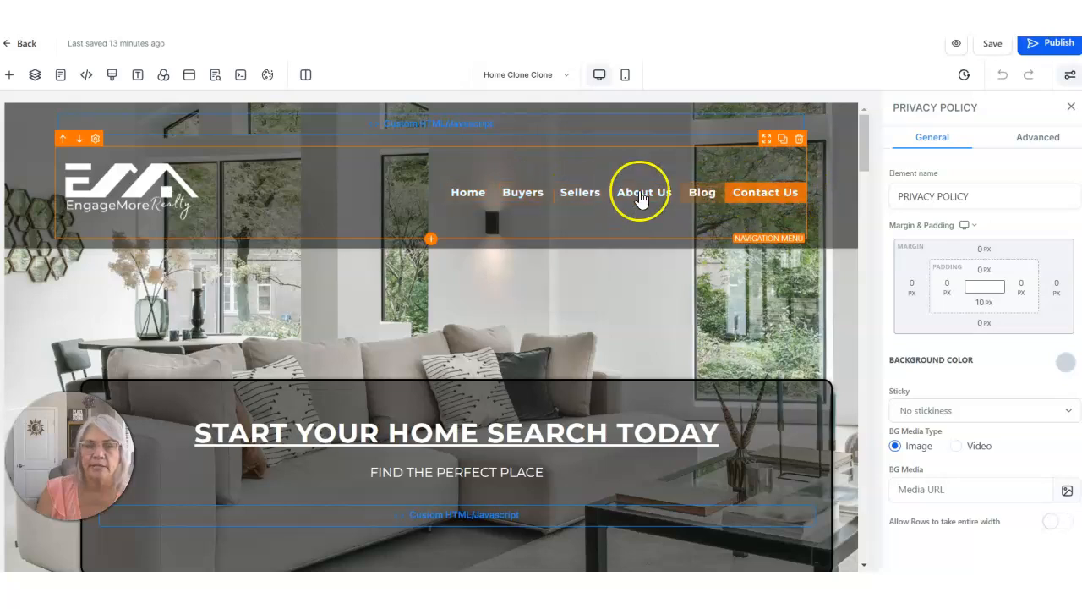
{"action": "mouse_move", "coordinate": [577, 198]}
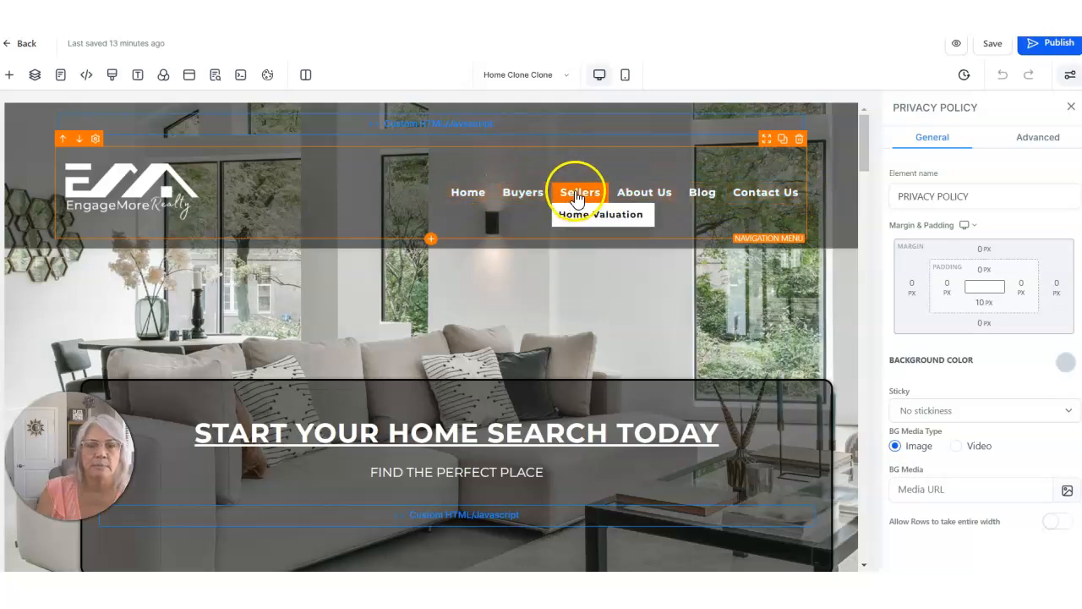
{"action": "left_click", "coordinate": [450, 194]}
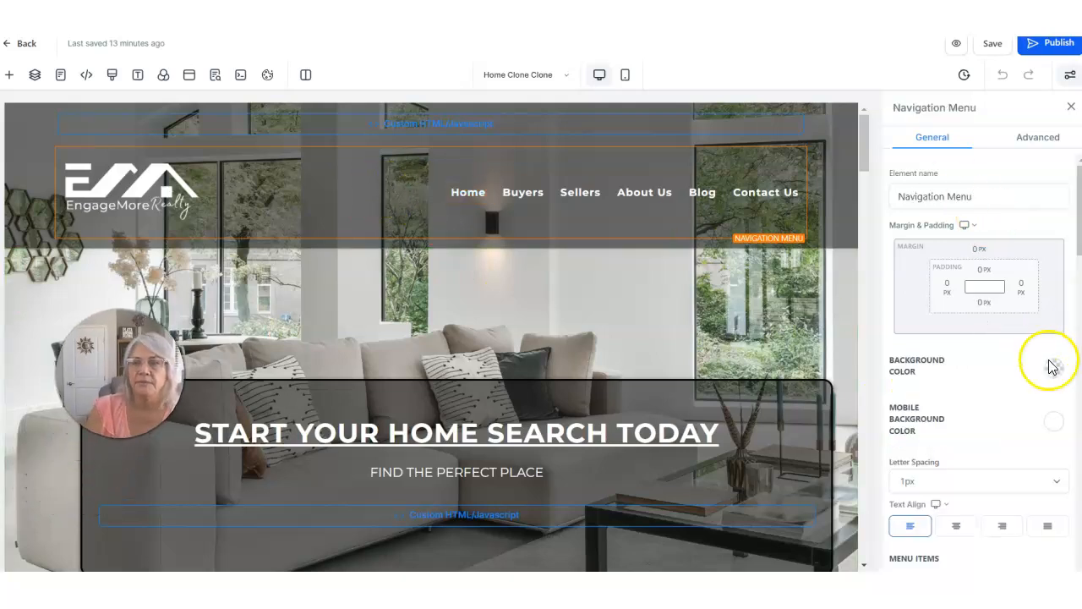
{"action": "scroll", "coordinate": [1048, 365], "scroll_direction": "down", "scroll_amount": 5}
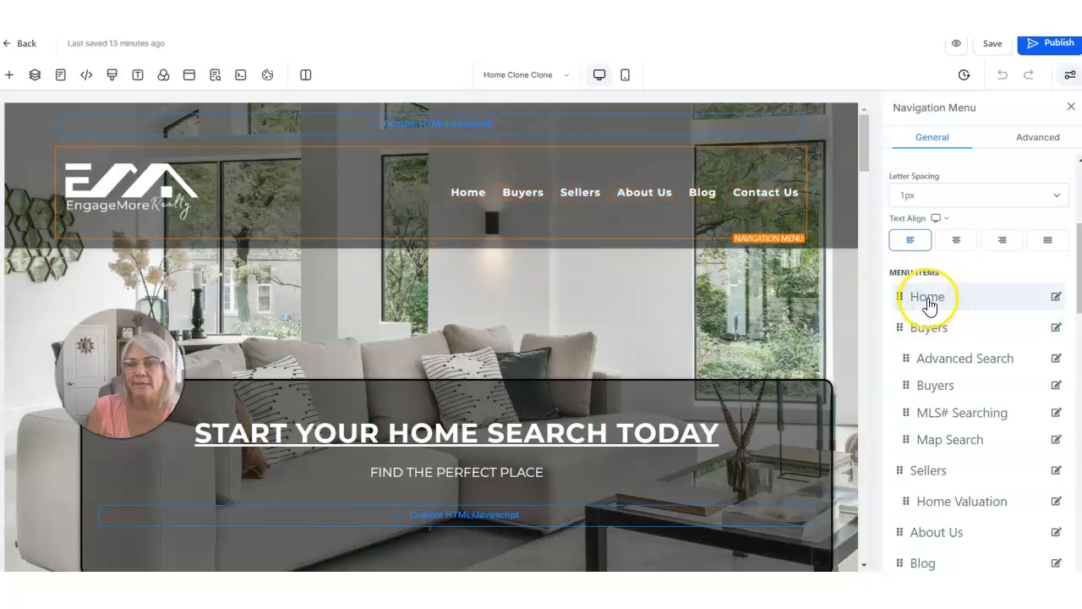
- Add a Navigation Menu element beneath the existing header menu and delete it again
{"action": "left_click", "coordinate": [431, 240]}
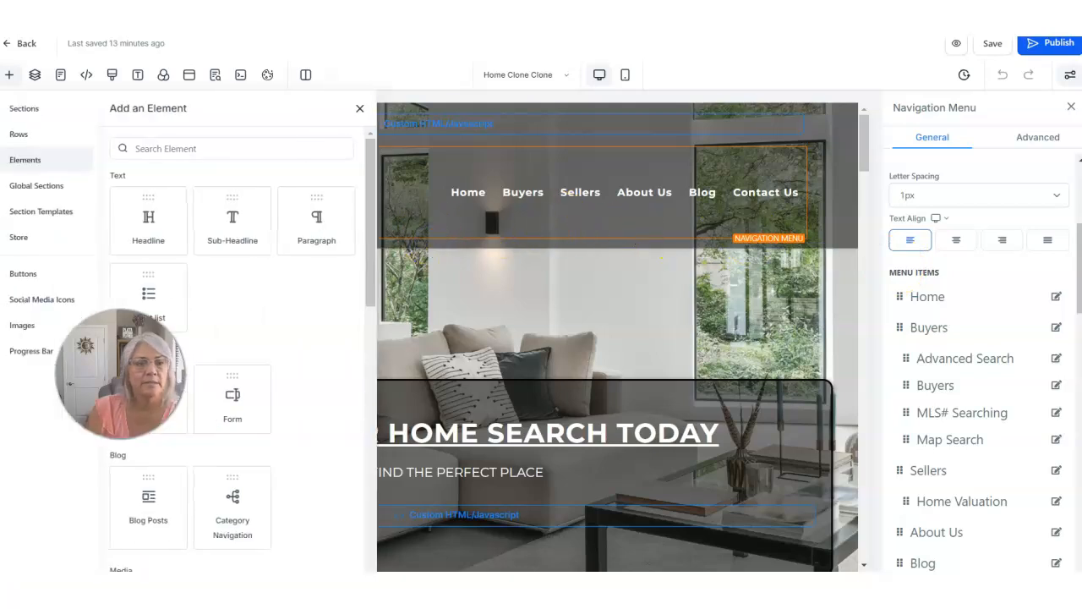
{"action": "left_click", "coordinate": [181, 148]}
{"action": "type", "text": "MENU"}
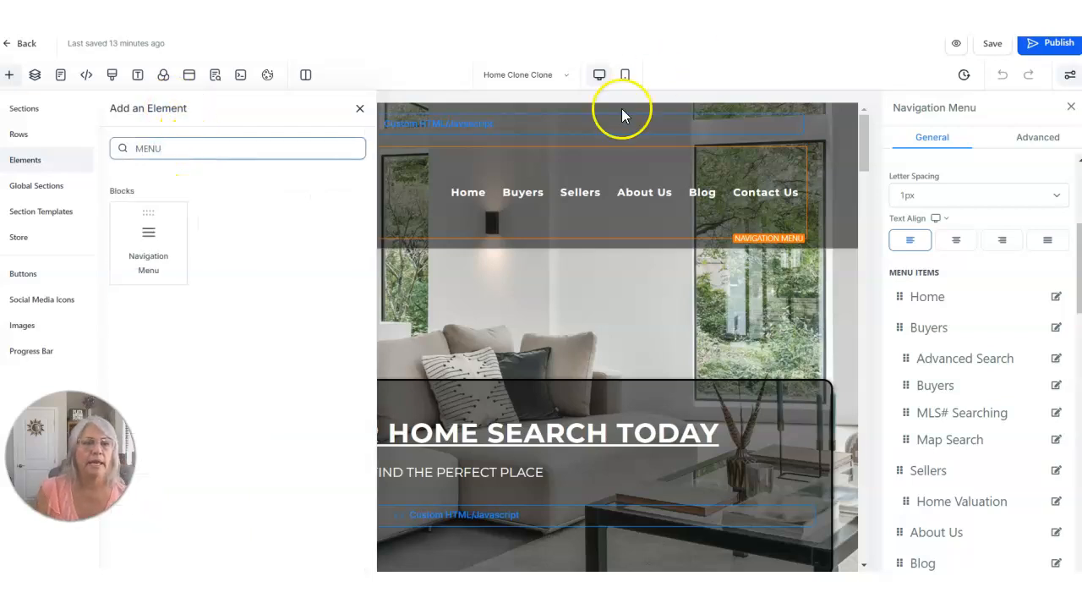
{"action": "left_click_drag", "start_coordinate": [148, 231], "coordinate": [423, 271]}
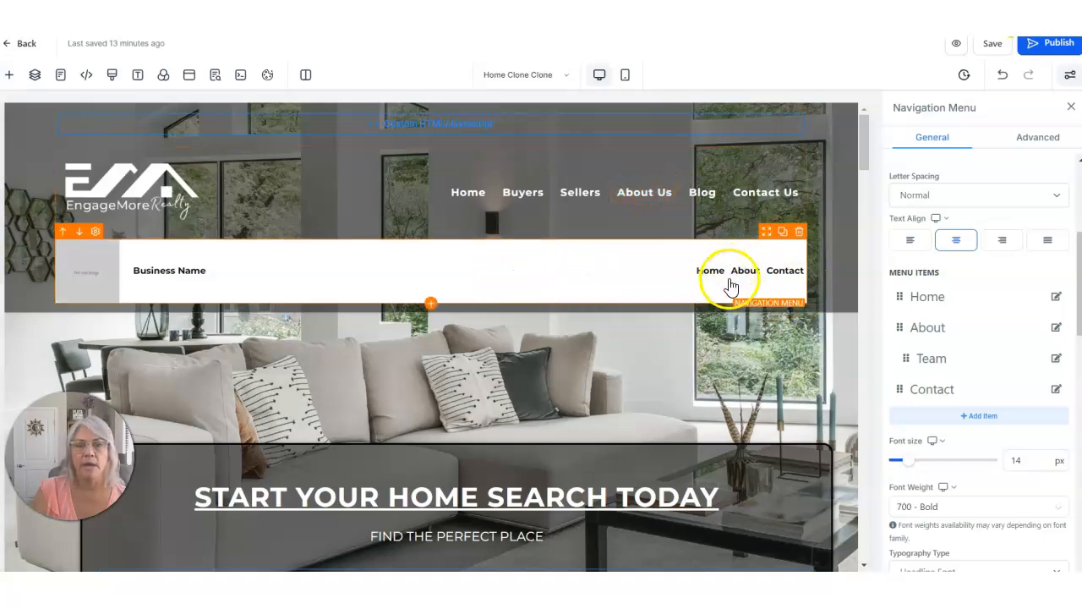
{"action": "left_click", "coordinate": [799, 232]}
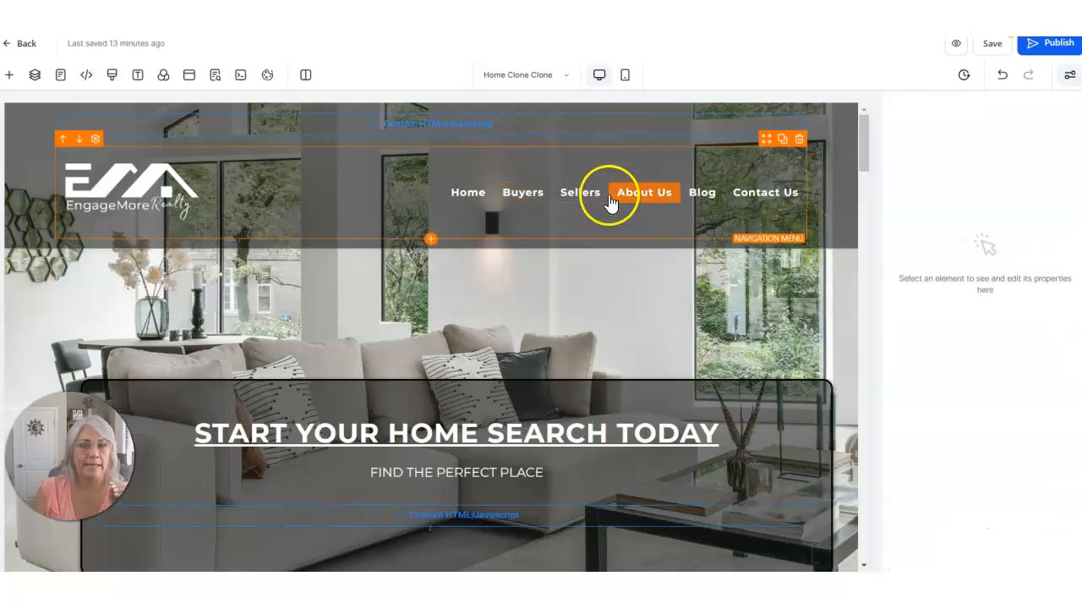
- Select the header navigation menu and review its list of menu items
{"action": "mouse_move", "coordinate": [608, 199]}
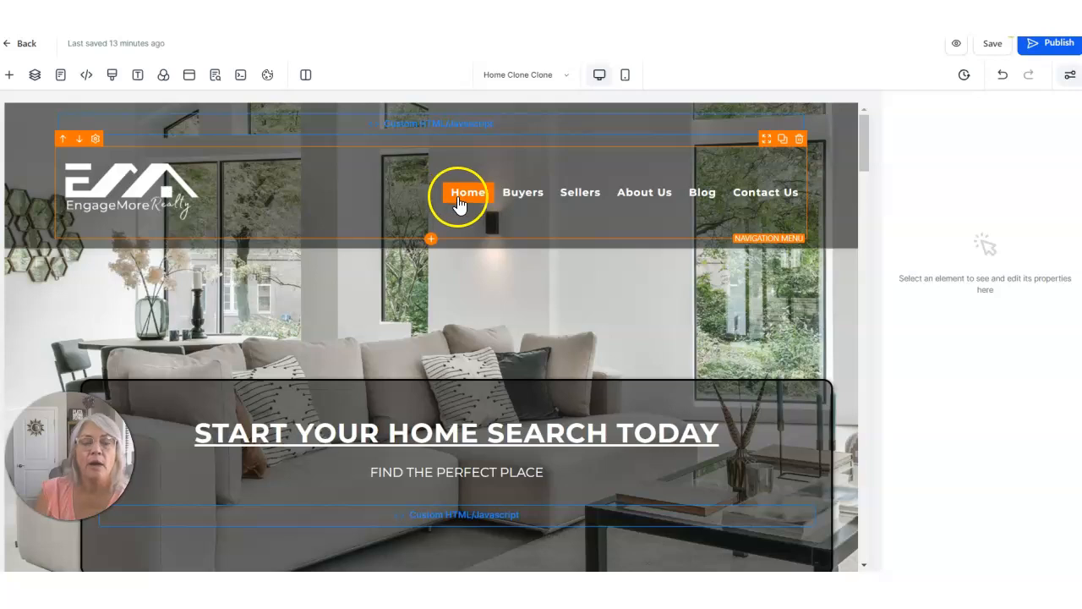
{"action": "left_click", "coordinate": [464, 196]}
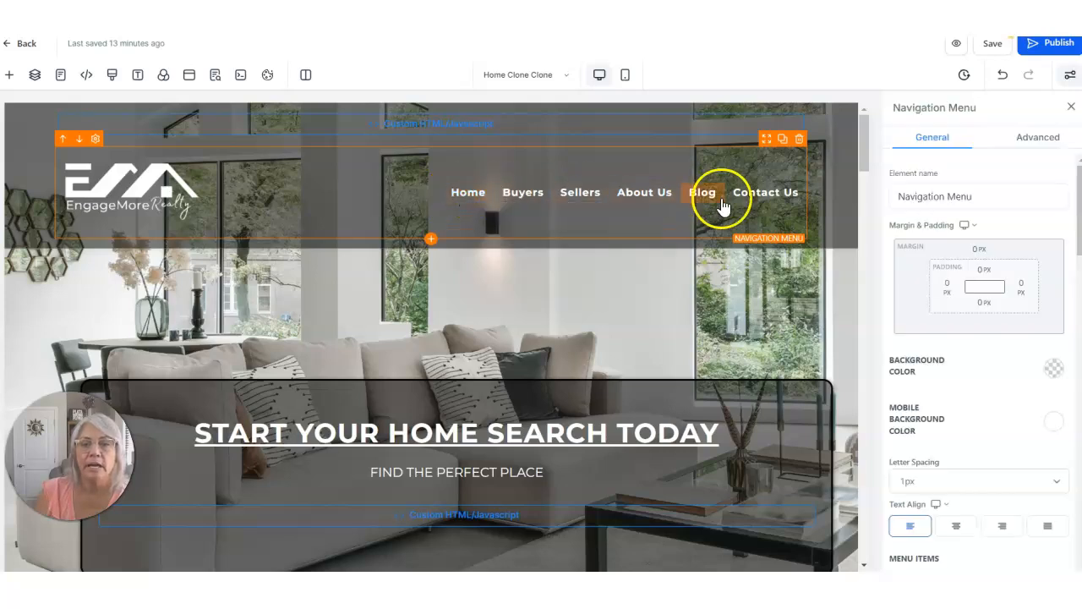
{"action": "scroll", "coordinate": [954, 397], "scroll_direction": "down", "scroll_amount": 4}
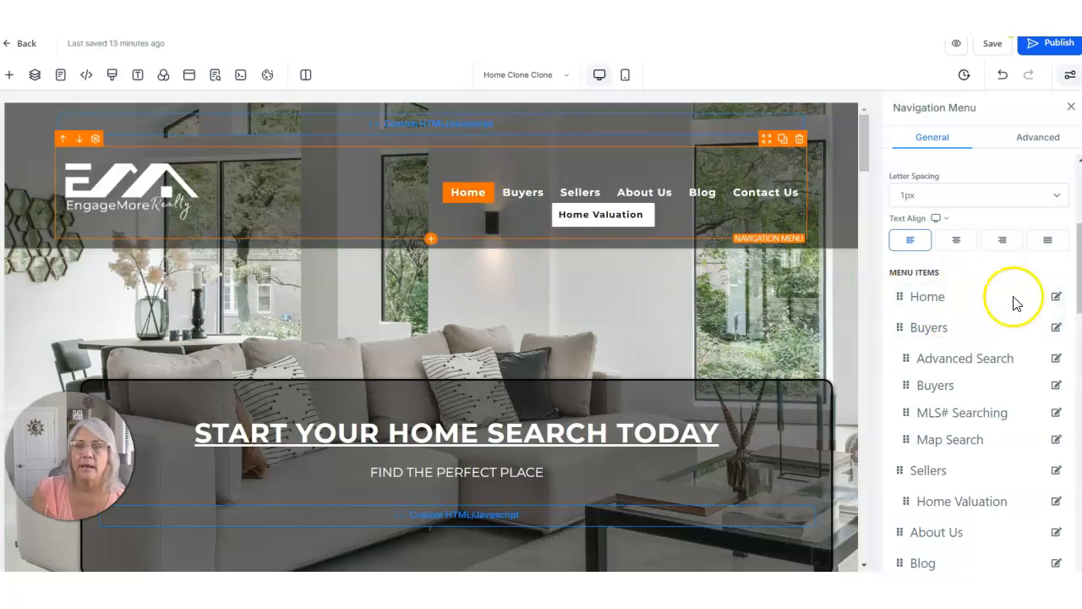
{"action": "scroll", "coordinate": [999, 403], "scroll_direction": "down", "scroll_amount": 2}
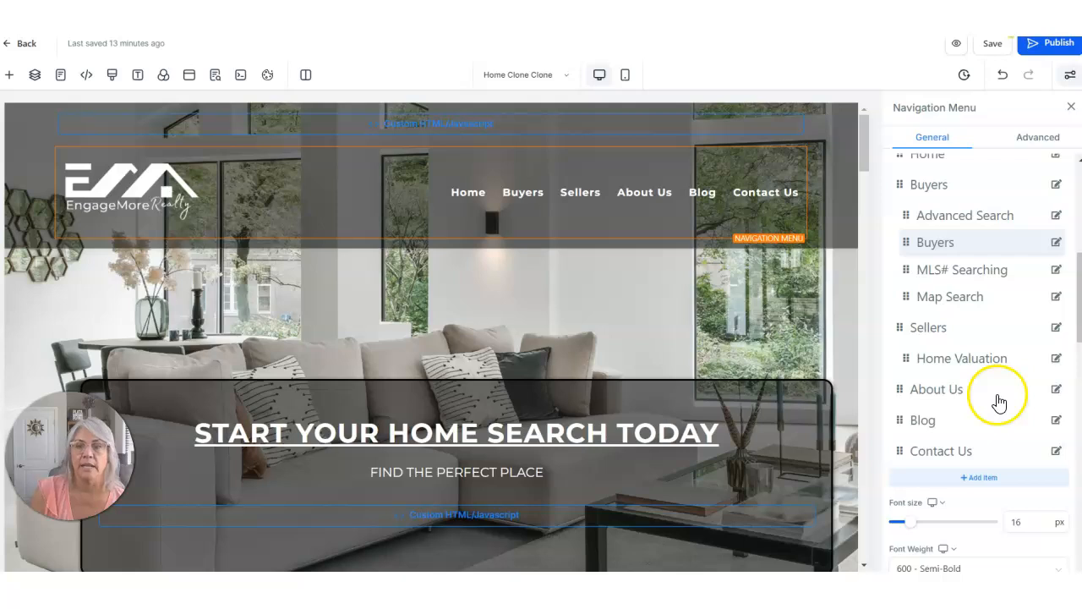
{"action": "scroll", "coordinate": [917, 245], "scroll_direction": "up", "scroll_amount": 3}
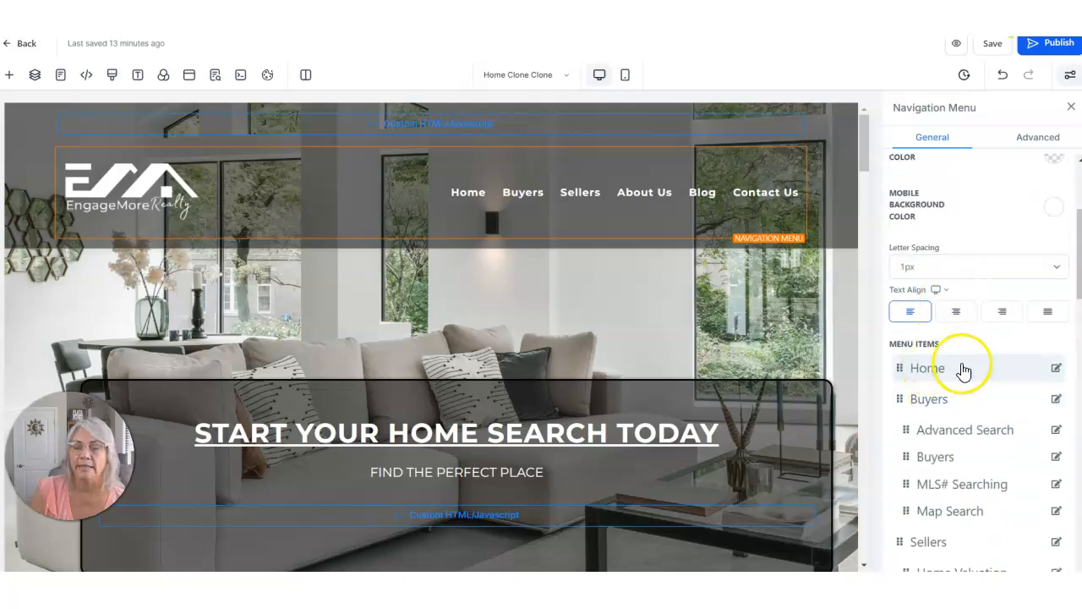
- Open the Home menu item's configuration and re-enter its title as Home
{"action": "left_click", "coordinate": [1056, 368]}
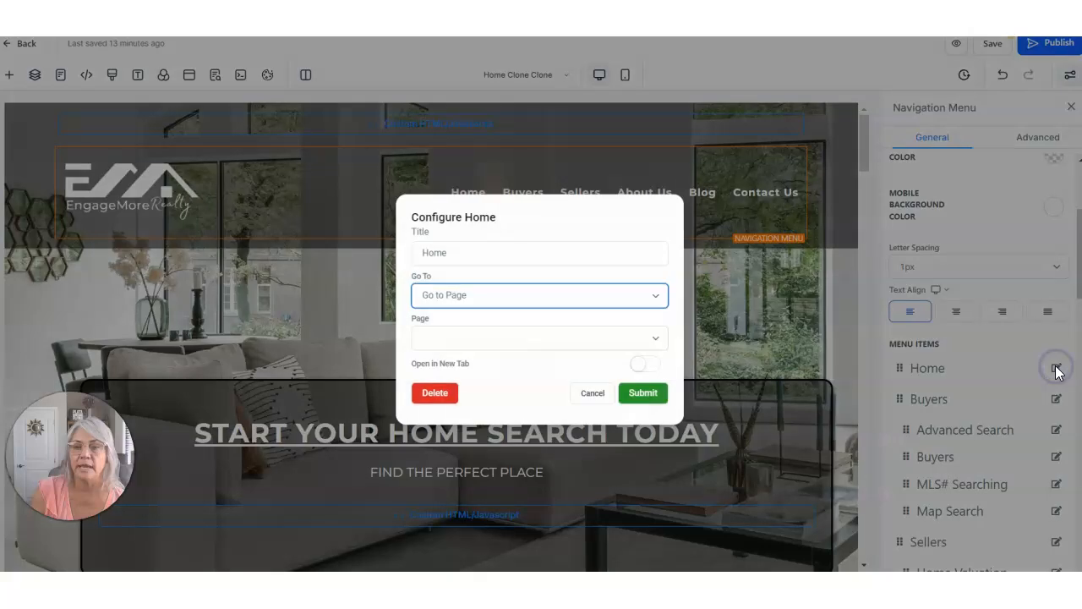
{"action": "left_click", "coordinate": [473, 250]}
{"action": "left_click_drag", "start_coordinate": [473, 252], "coordinate": [395, 252]}
{"action": "type", "text": "END"}
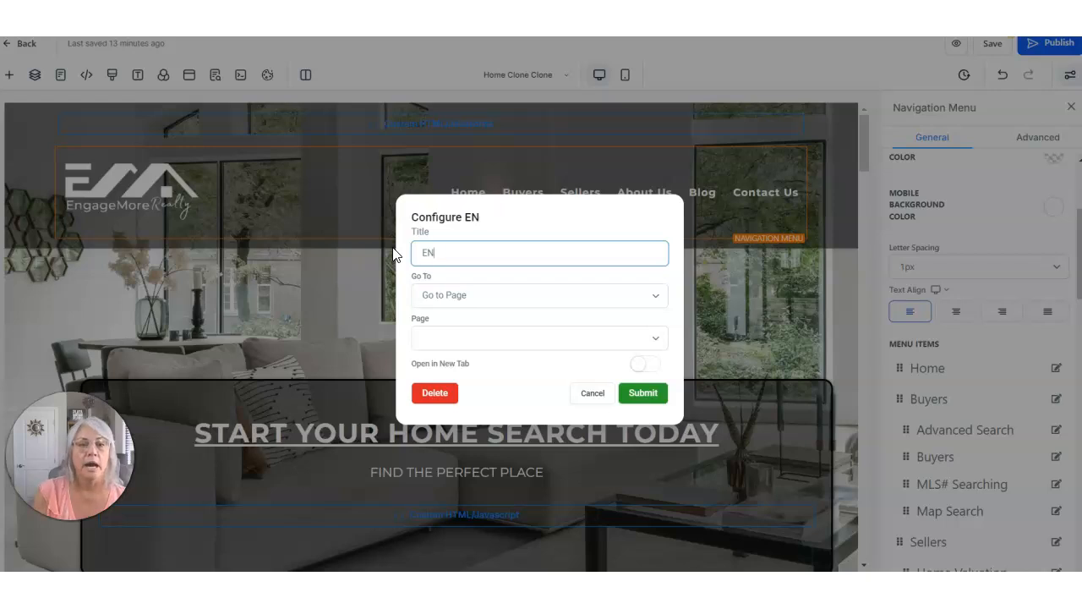
{"action": "key", "text": "BackSpace"}
{"action": "key", "text": "BackSpace"}
{"action": "type", "text": "hoME"}
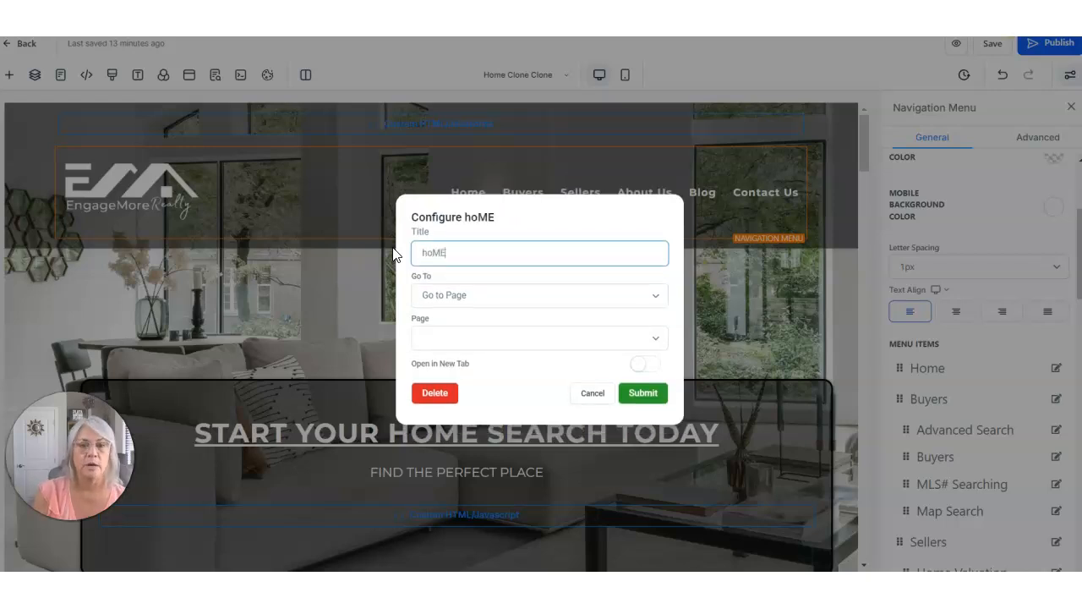
{"action": "key", "text": "BackSpace"}
{"action": "key", "text": "BackSpace"}
{"action": "type", "text": "HO"}
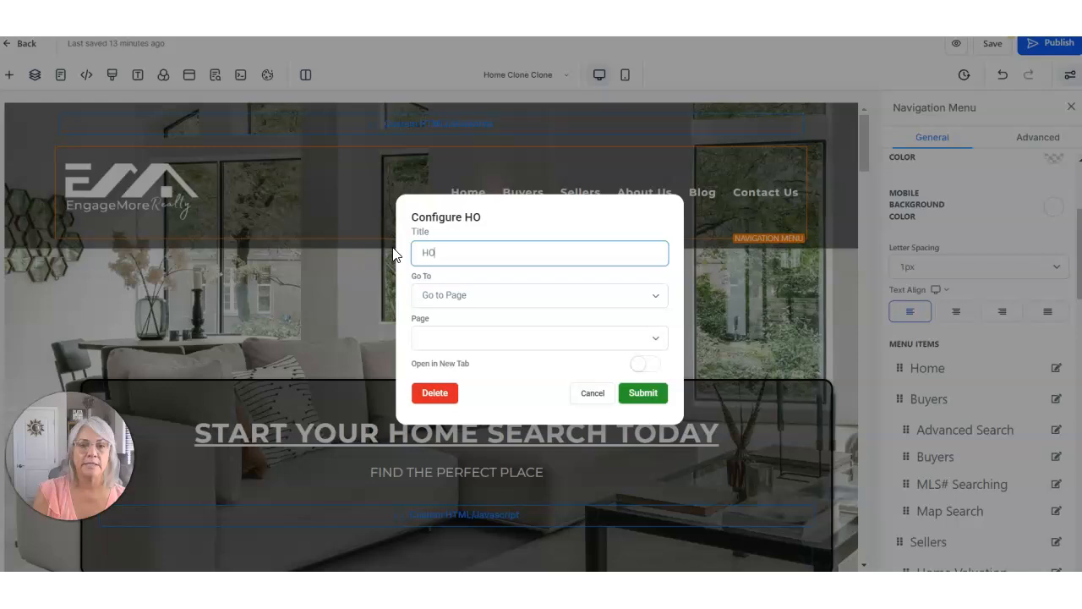
{"action": "key", "text": "BackSpace"}
{"action": "type", "text": "ome"}
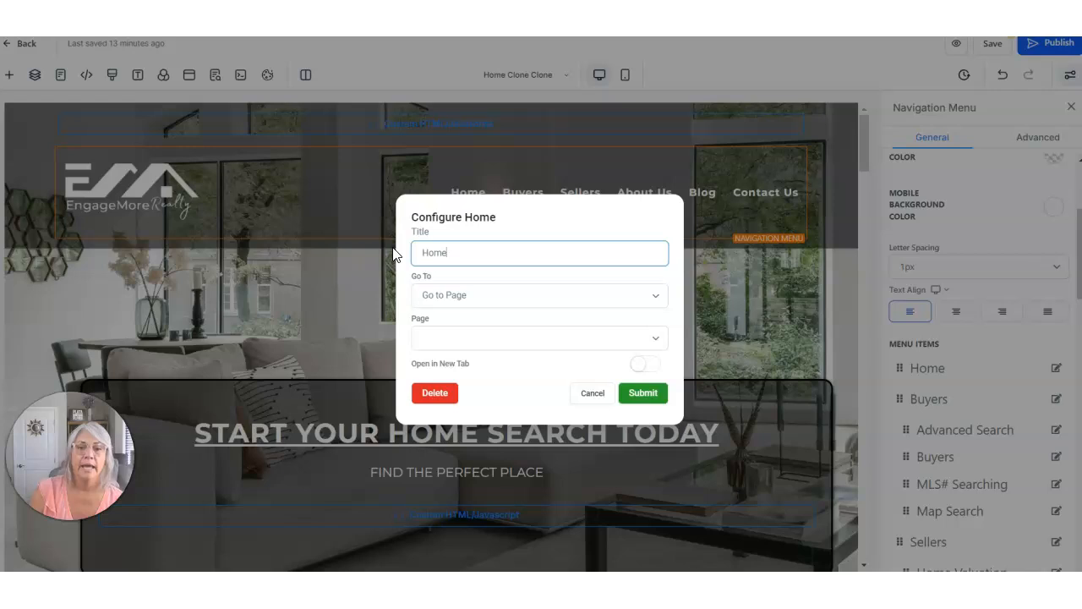
- Set the Home menu item to Go to Page with Home as the page, and submit the configuration
{"action": "left_click", "coordinate": [454, 294]}
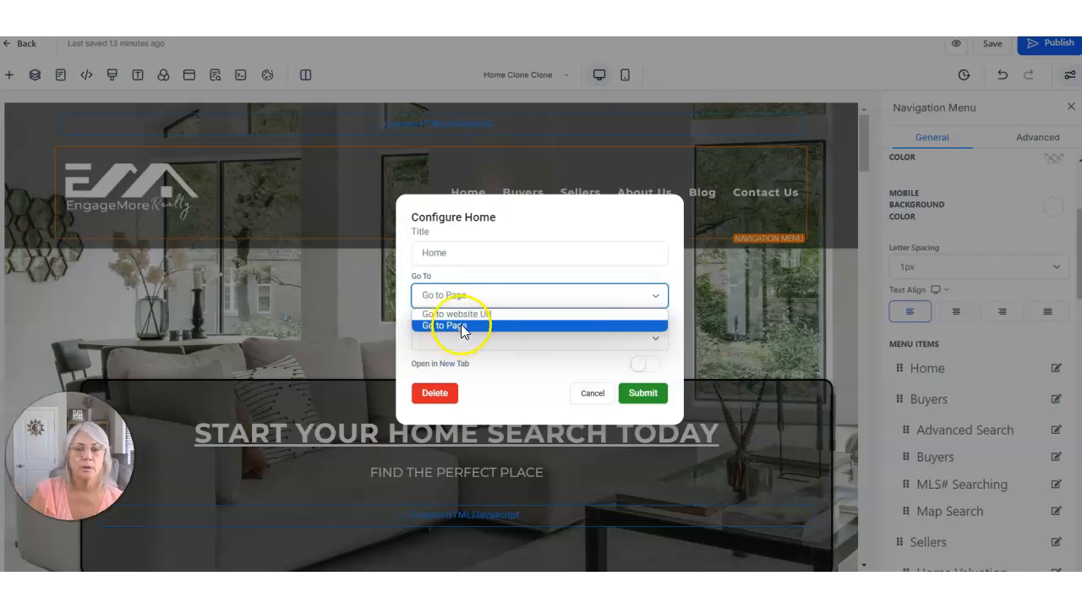
{"action": "left_click", "coordinate": [462, 325]}
{"action": "left_click", "coordinate": [476, 338]}
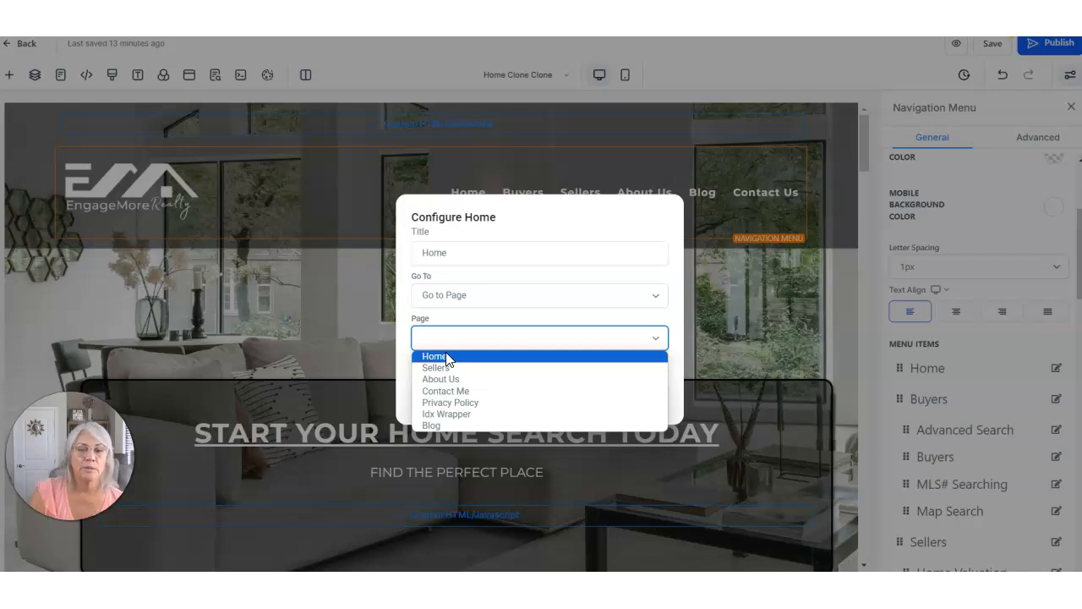
{"action": "left_click", "coordinate": [443, 355]}
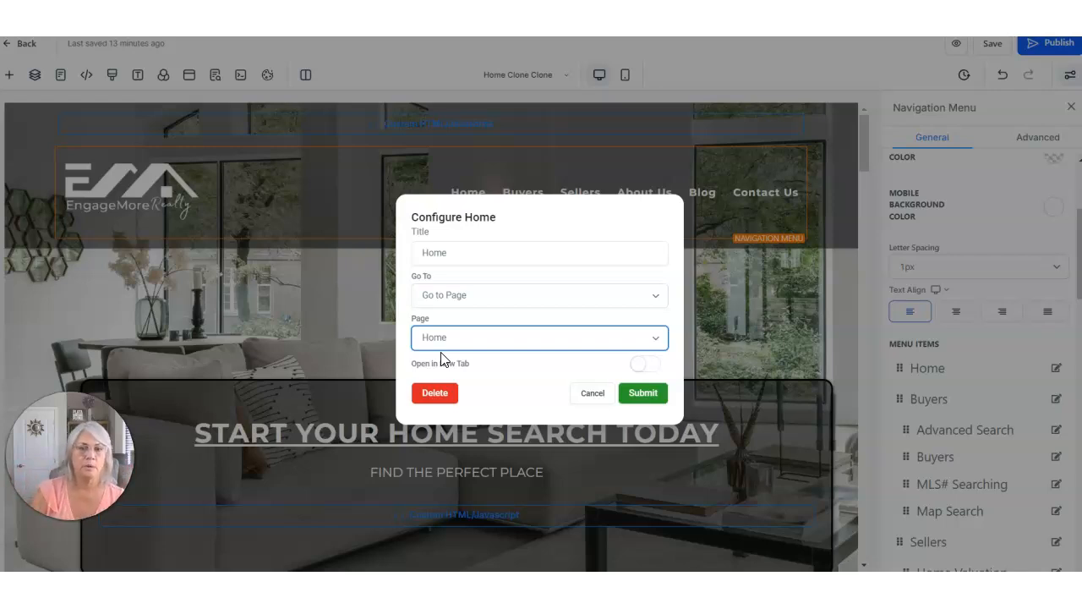
{"action": "left_click", "coordinate": [637, 394]}
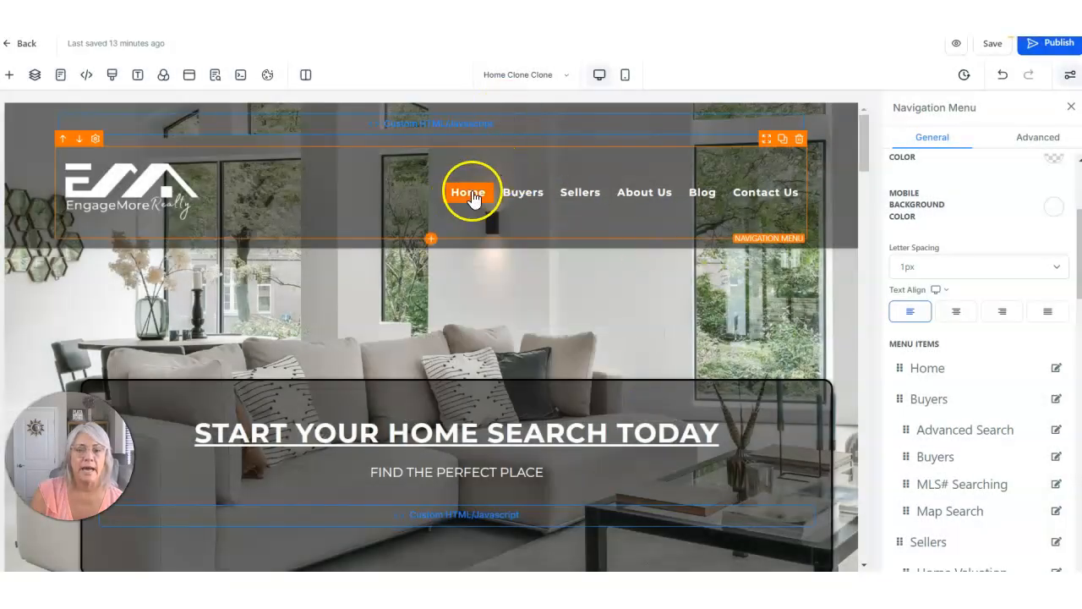
- Examine the Buyers and Sellers submenus and the Sellers item's configuration, leaving it without changes
{"action": "mouse_move", "coordinate": [516, 194]}
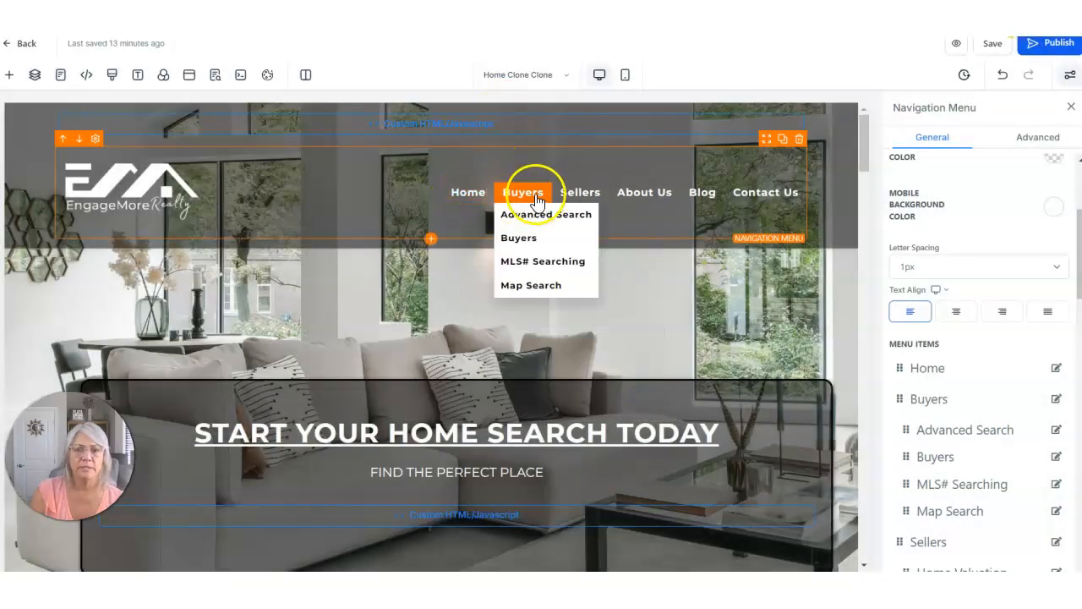
{"action": "mouse_move", "coordinate": [582, 198]}
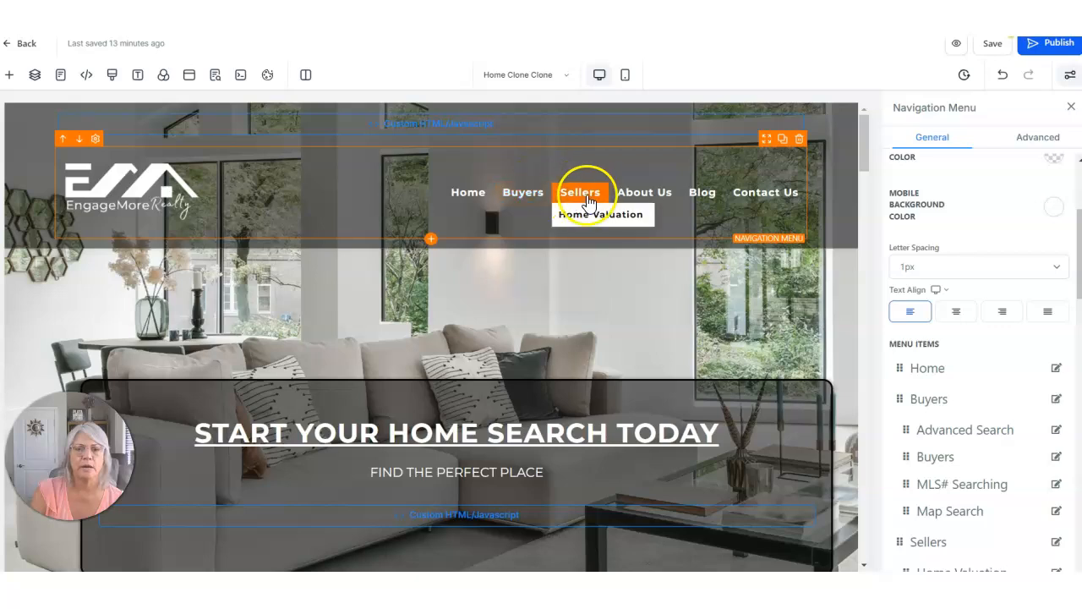
{"action": "left_click", "coordinate": [580, 198]}
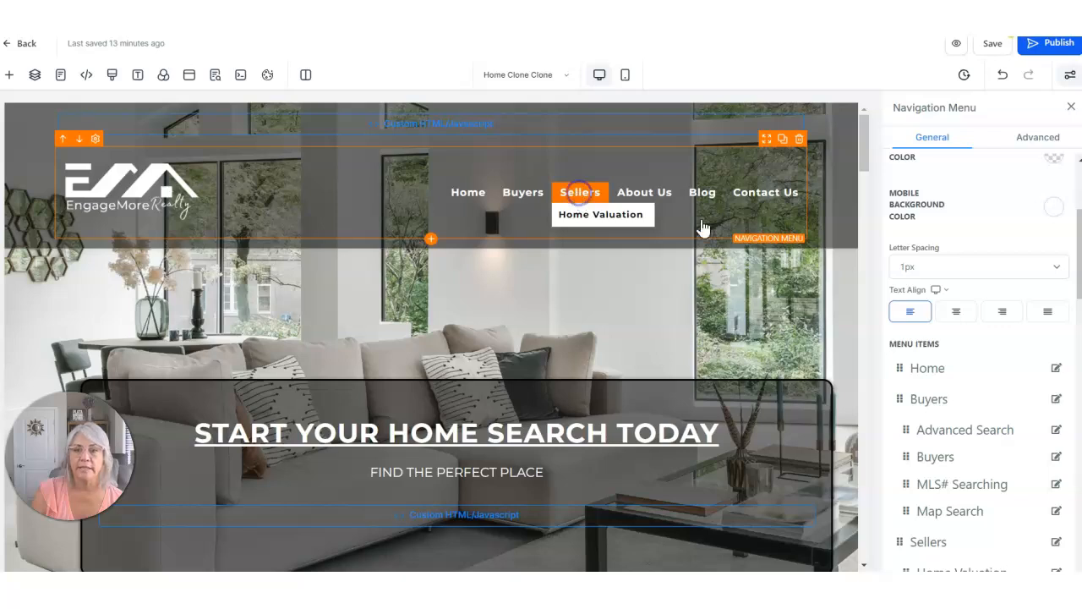
{"action": "scroll", "coordinate": [945, 425], "scroll_direction": "down", "scroll_amount": 1}
{"action": "scroll", "coordinate": [944, 425], "scroll_direction": "down", "scroll_amount": 1}
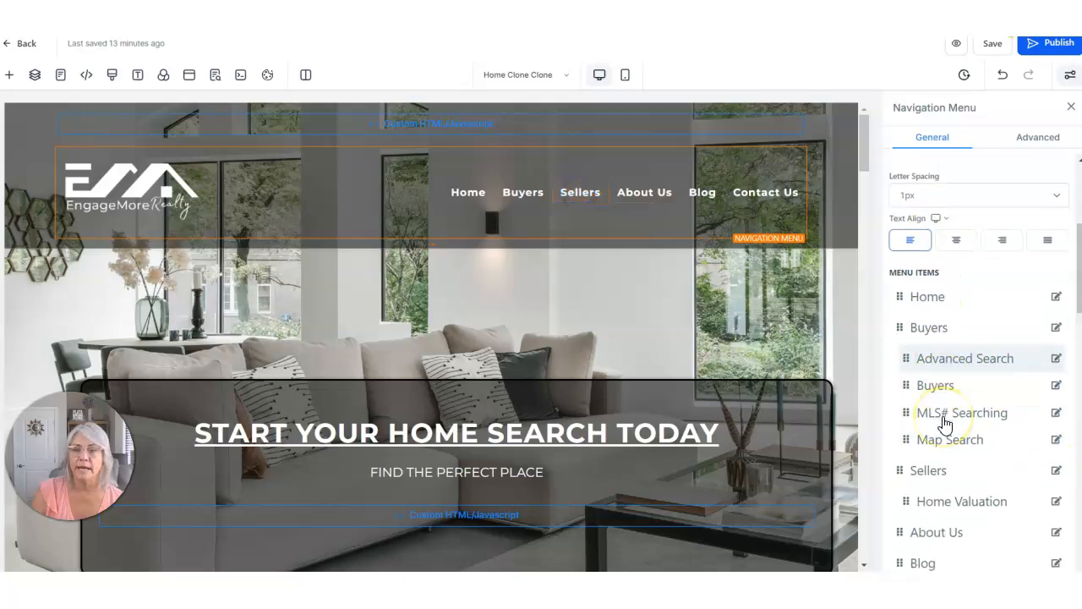
{"action": "left_click", "coordinate": [1057, 471]}
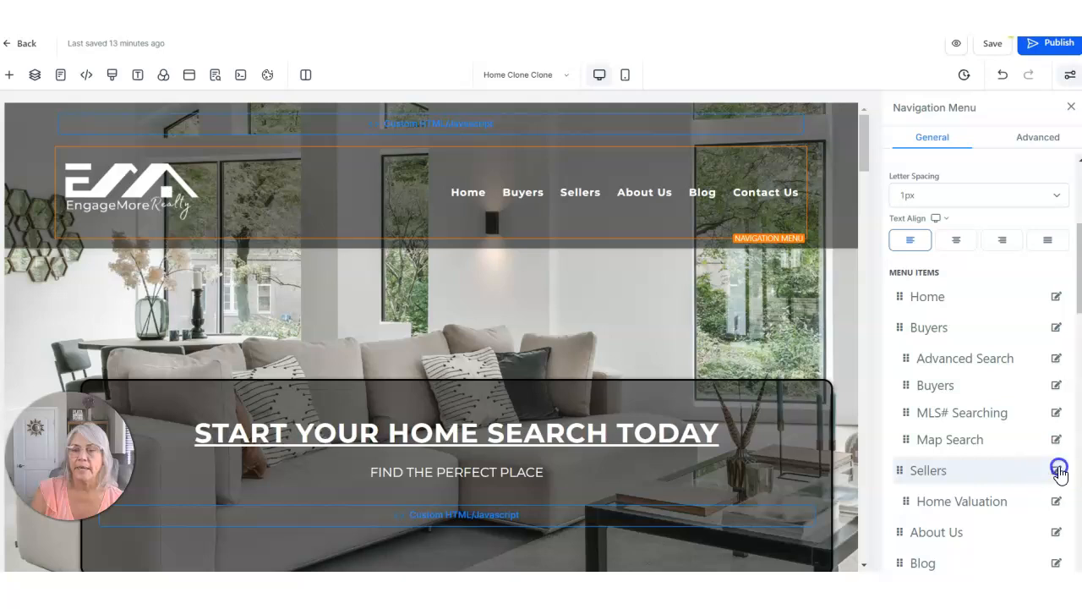
{"action": "left_click", "coordinate": [592, 393]}
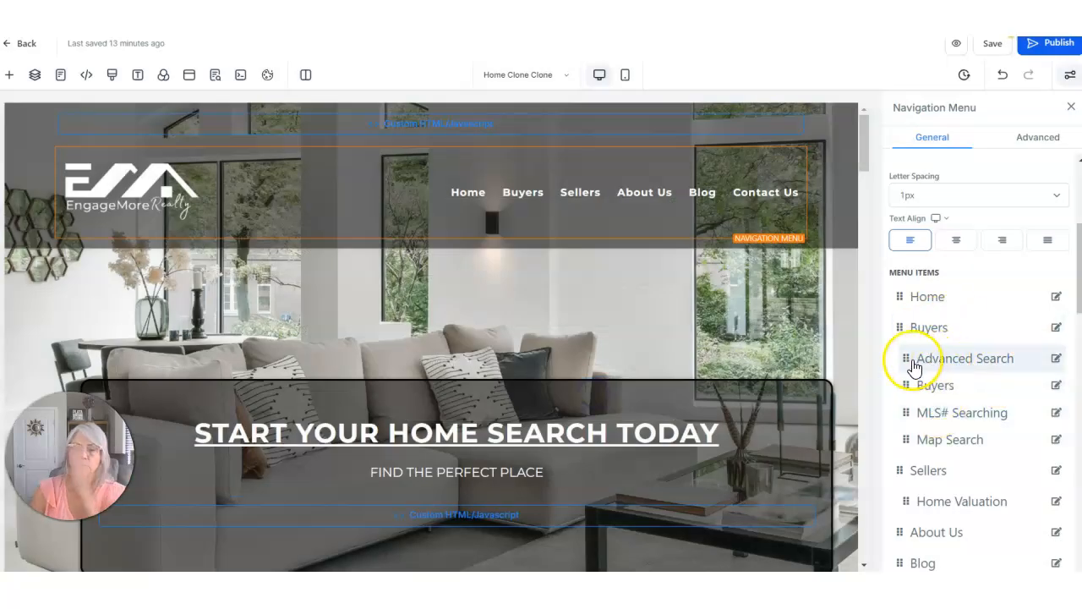
- Move the Advanced Search item out of the Buyers submenu to the top level between Home and Buyers
{"action": "left_click", "coordinate": [922, 361]}
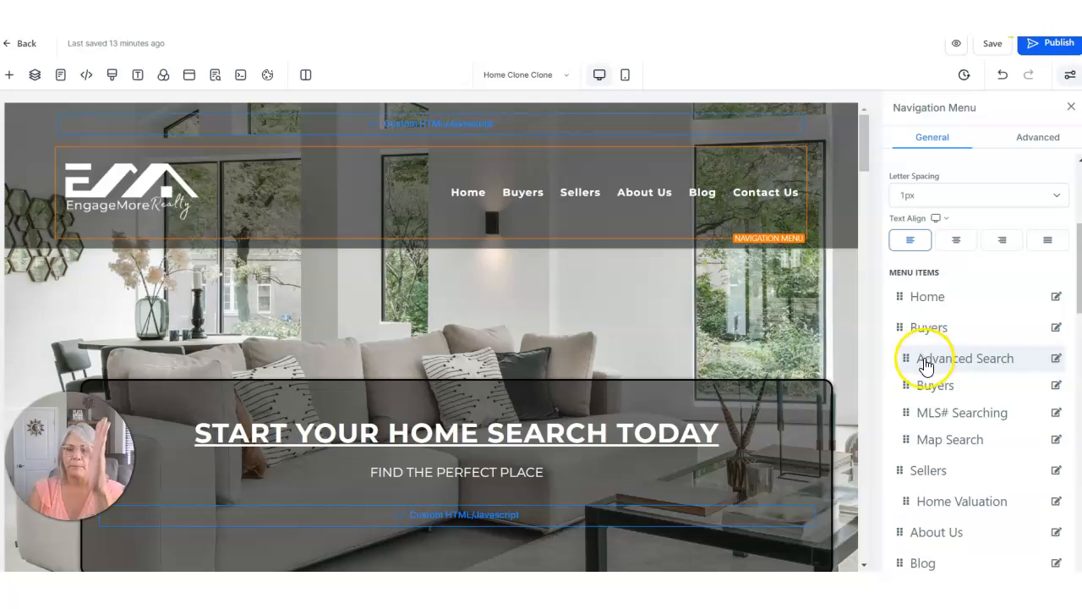
{"action": "mouse_move", "coordinate": [529, 202]}
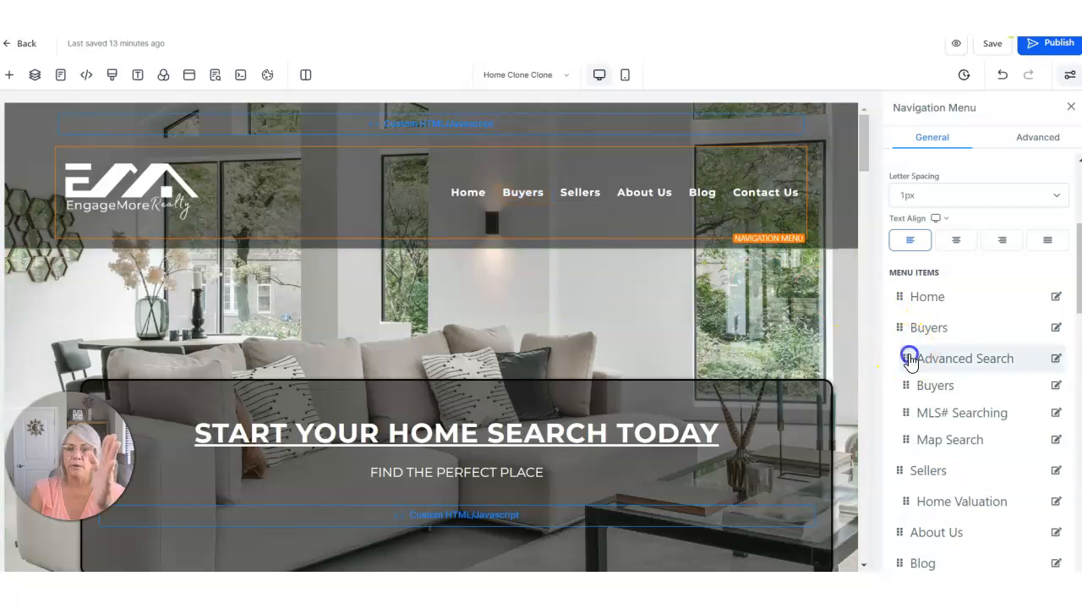
{"action": "mouse_move", "coordinate": [906, 362]}
{"action": "left_mouse_down"}
{"action": "mouse_move", "coordinate": [891, 361]}
{"action": "mouse_move", "coordinate": [922, 358]}
{"action": "left_mouse_up"}
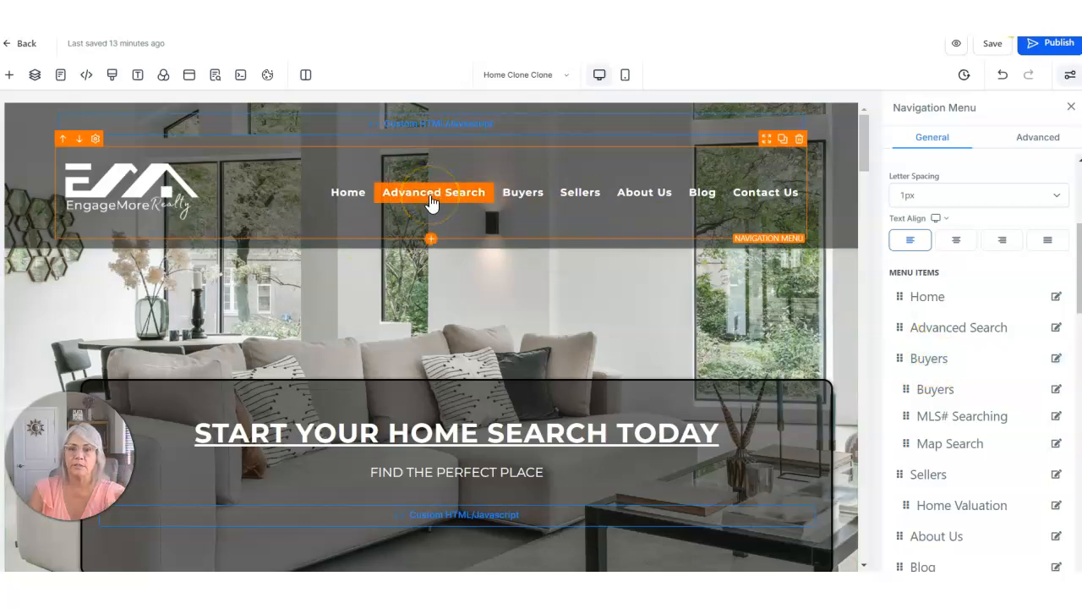
- Move the Advanced Search menu item back into the Buyers submenu, above its Buyers entry
{"action": "left_click_drag", "start_coordinate": [899, 329], "coordinate": [949, 370]}
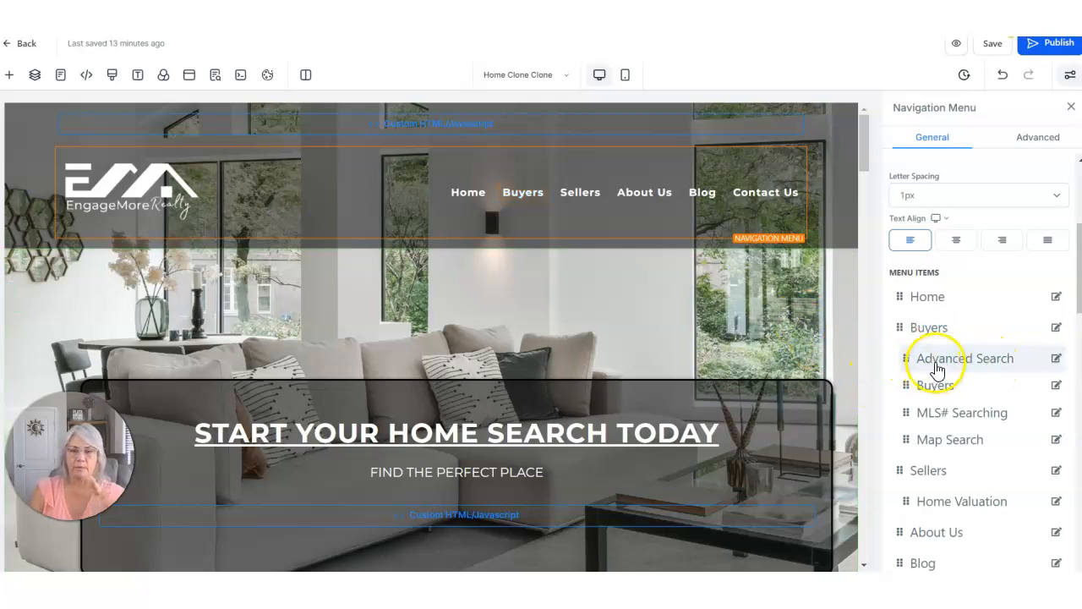
- Link the top-level Sellers menu item to the Sellers page and submit the configuration
{"action": "left_click", "coordinate": [924, 473]}
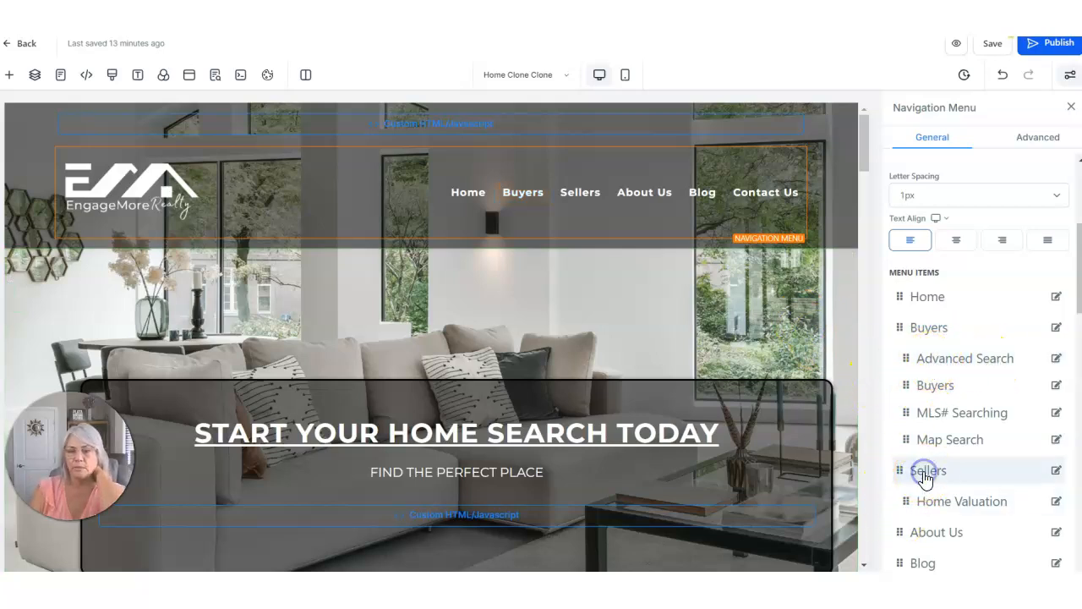
{"action": "left_click", "coordinate": [1057, 470]}
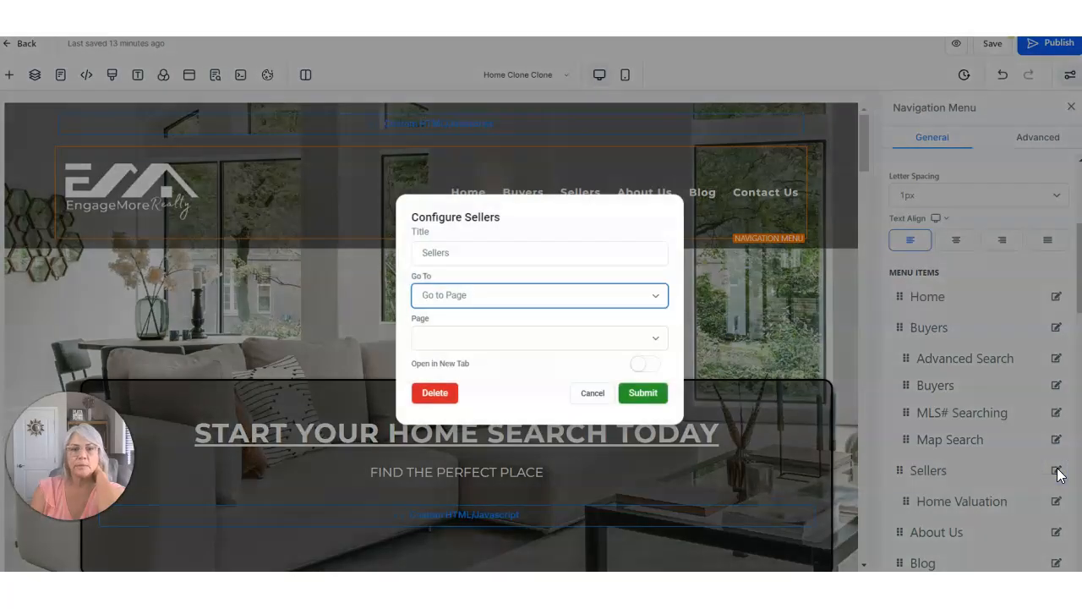
{"action": "left_click", "coordinate": [484, 340]}
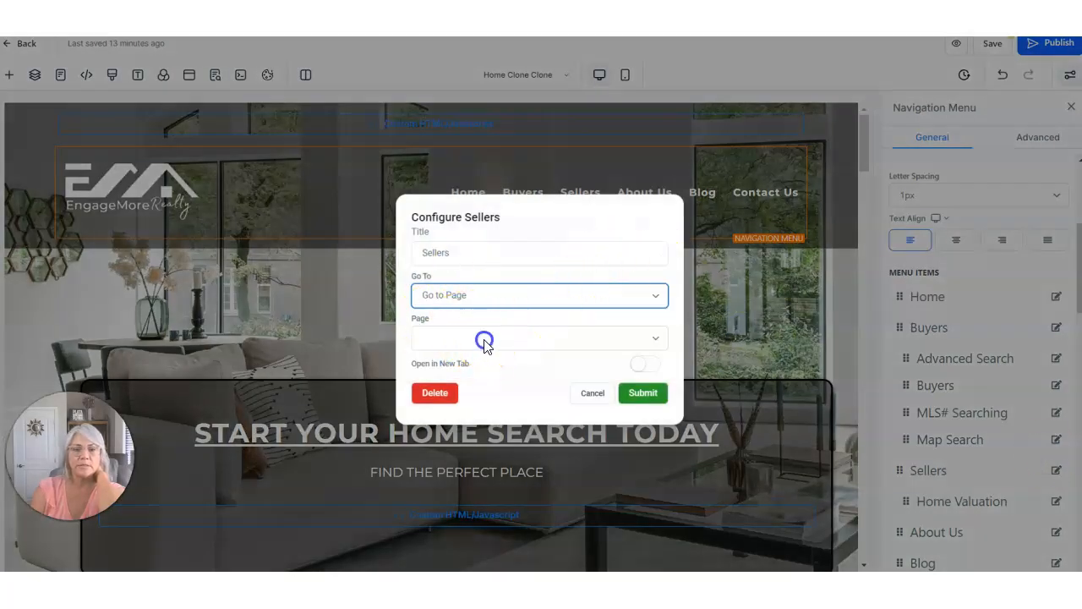
{"action": "left_click", "coordinate": [476, 365]}
{"action": "left_click", "coordinate": [646, 393]}
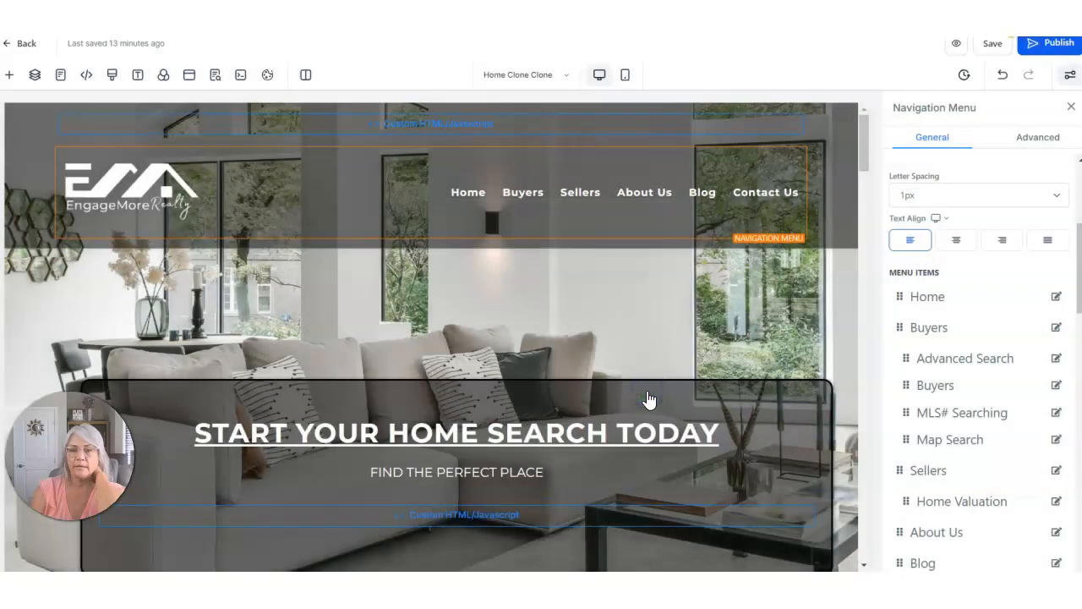
- Examine the Home Valuation submenu item under Sellers and its link configuration, leaving it without changes
{"action": "scroll", "coordinate": [961, 451], "scroll_direction": "down", "scroll_amount": 2}
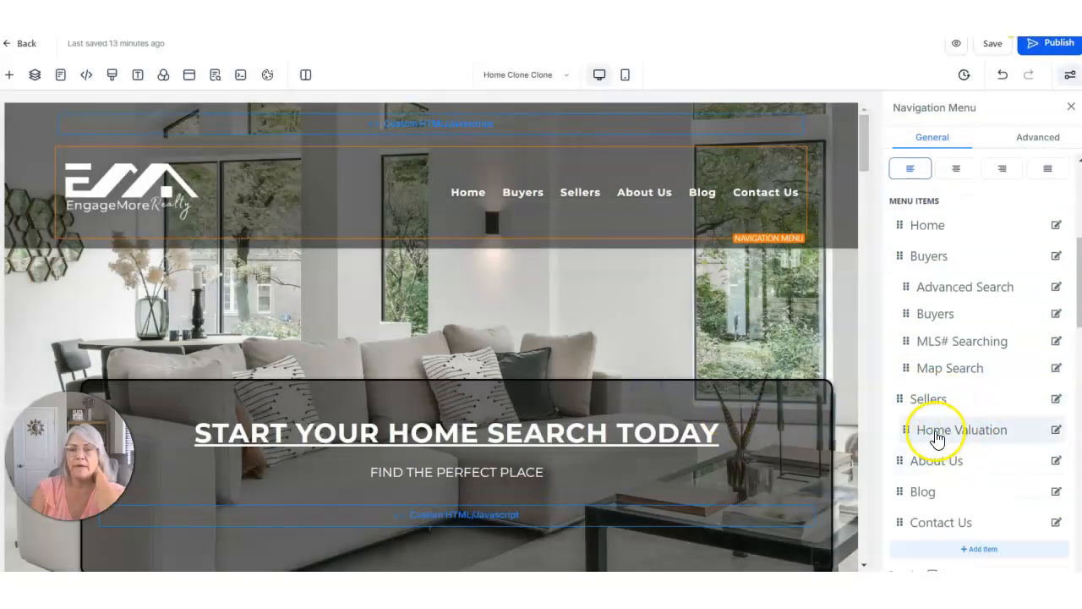
{"action": "left_click", "coordinate": [937, 442]}
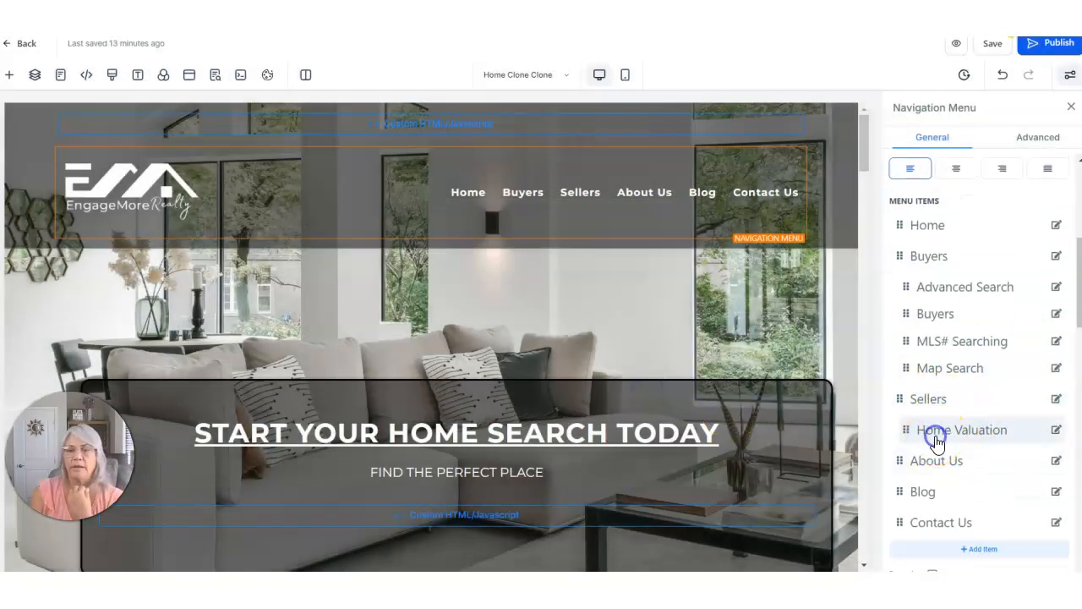
{"action": "mouse_move", "coordinate": [592, 194]}
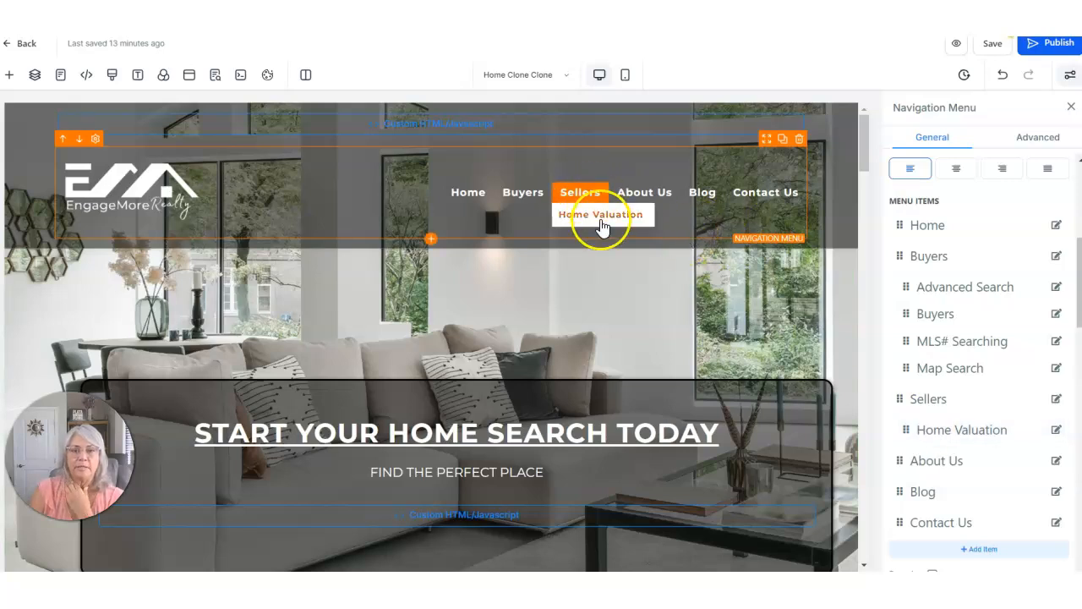
{"action": "left_click", "coordinate": [1058, 432]}
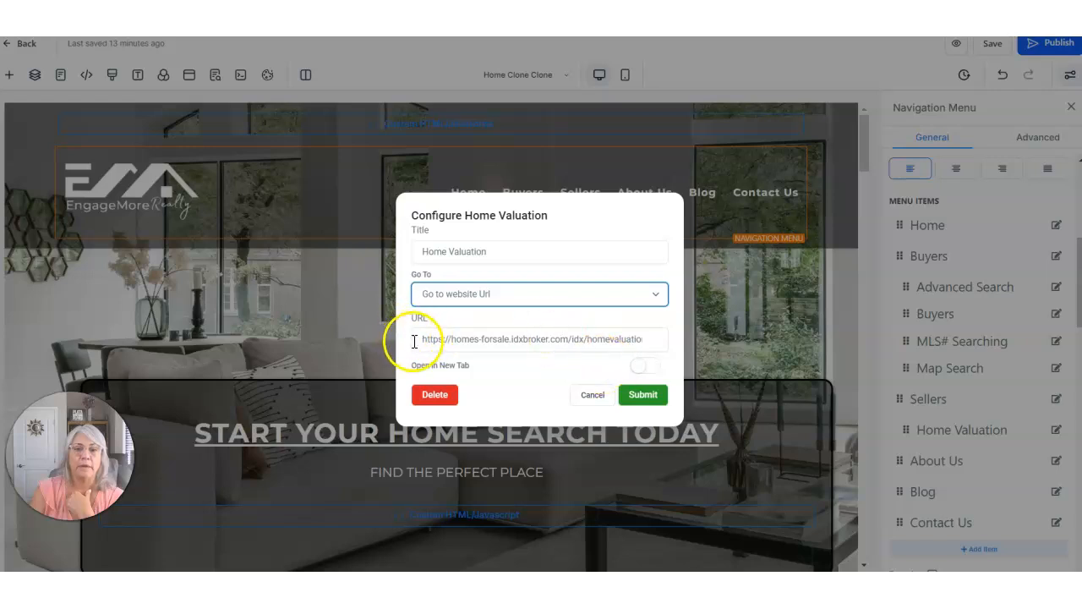
{"action": "left_click", "coordinate": [594, 399]}
{"action": "mouse_move", "coordinate": [597, 223]}
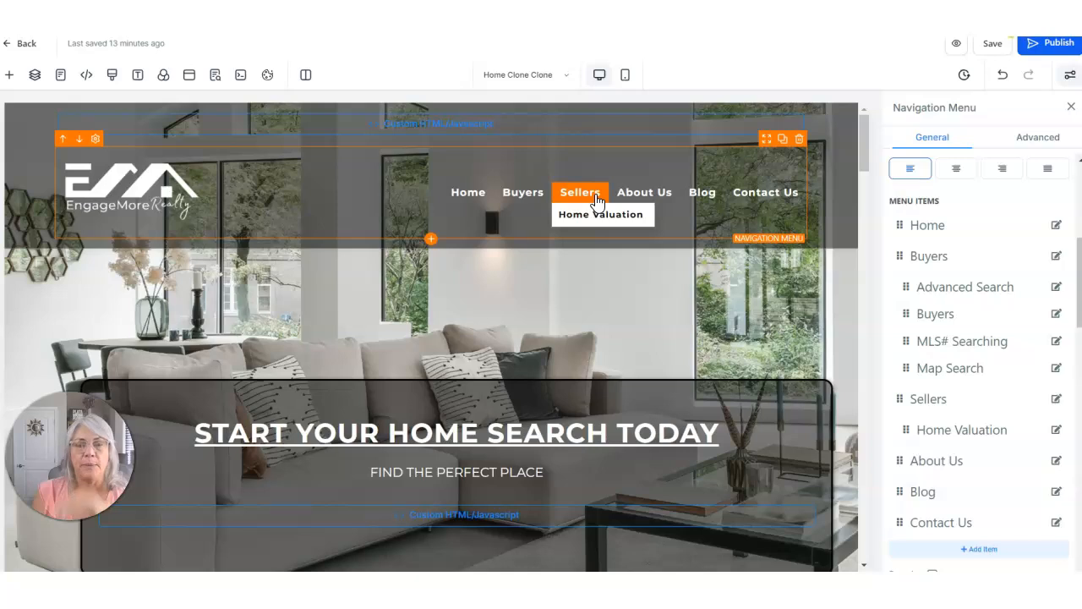
- Link the About Us menu item to the About Us page and submit the configuration
{"action": "left_click", "coordinate": [645, 198]}
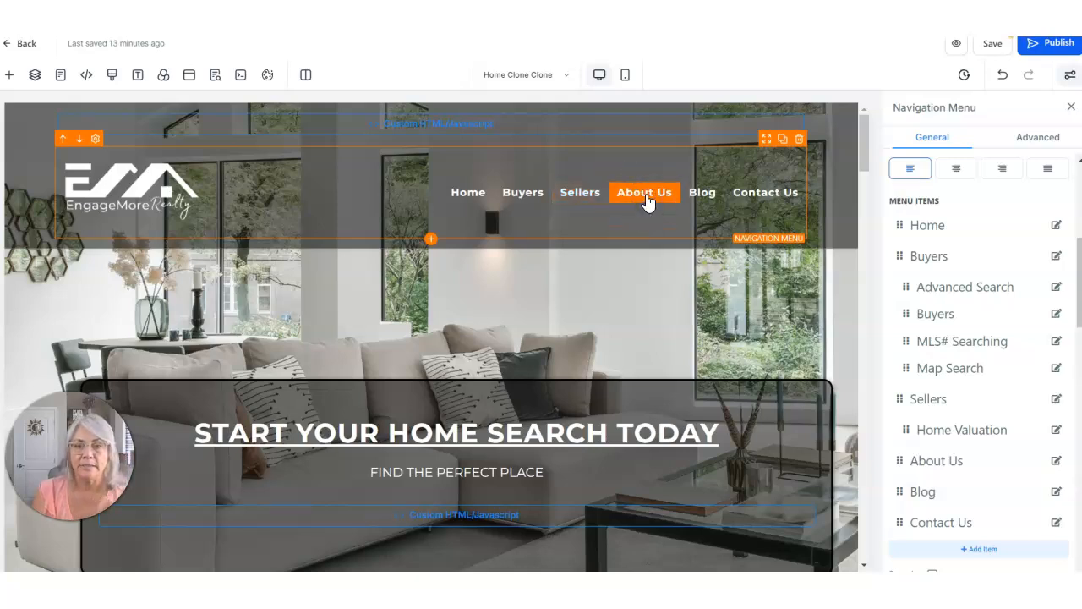
{"action": "left_click", "coordinate": [1056, 461]}
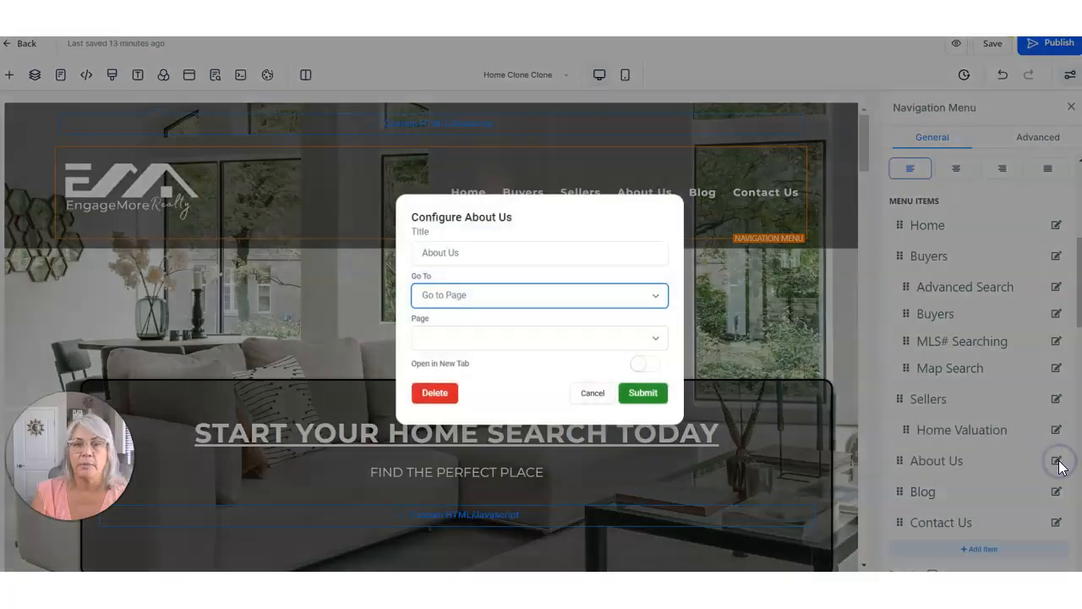
{"action": "left_click", "coordinate": [541, 338]}
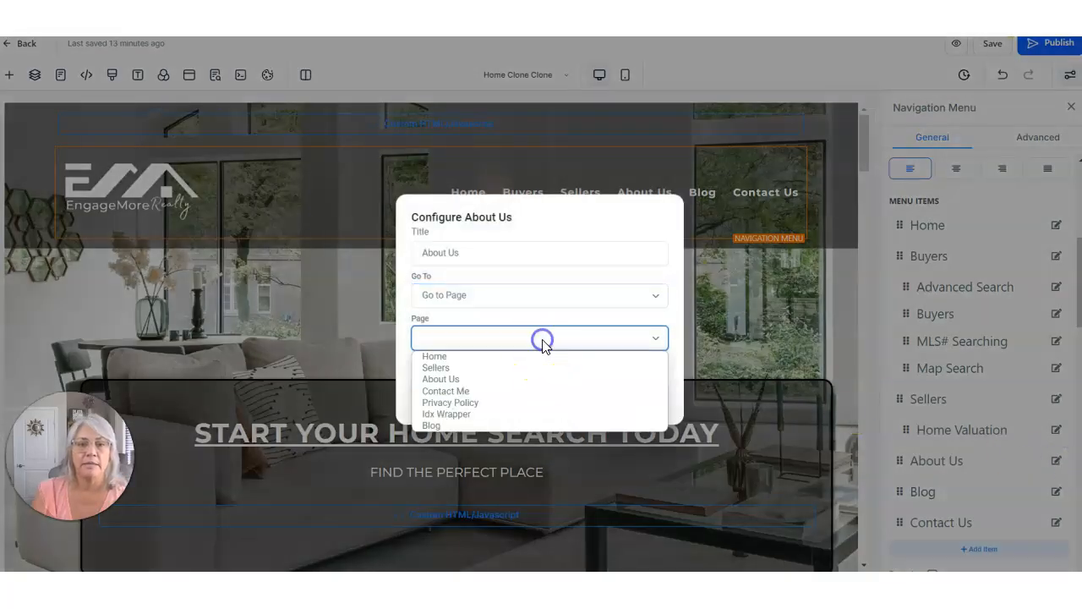
{"action": "left_click", "coordinate": [482, 380]}
{"action": "left_click", "coordinate": [652, 395]}
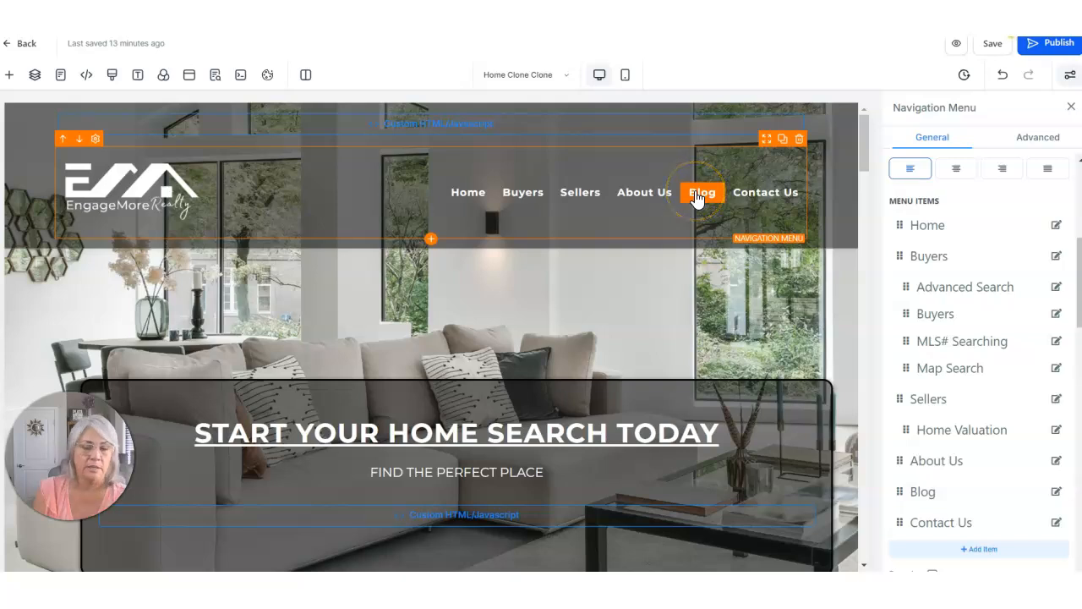
- Set the Blog menu item to Go to Page with Blog as the page, and submit the configuration
{"action": "scroll", "coordinate": [947, 389], "scroll_direction": "down", "scroll_amount": 1}
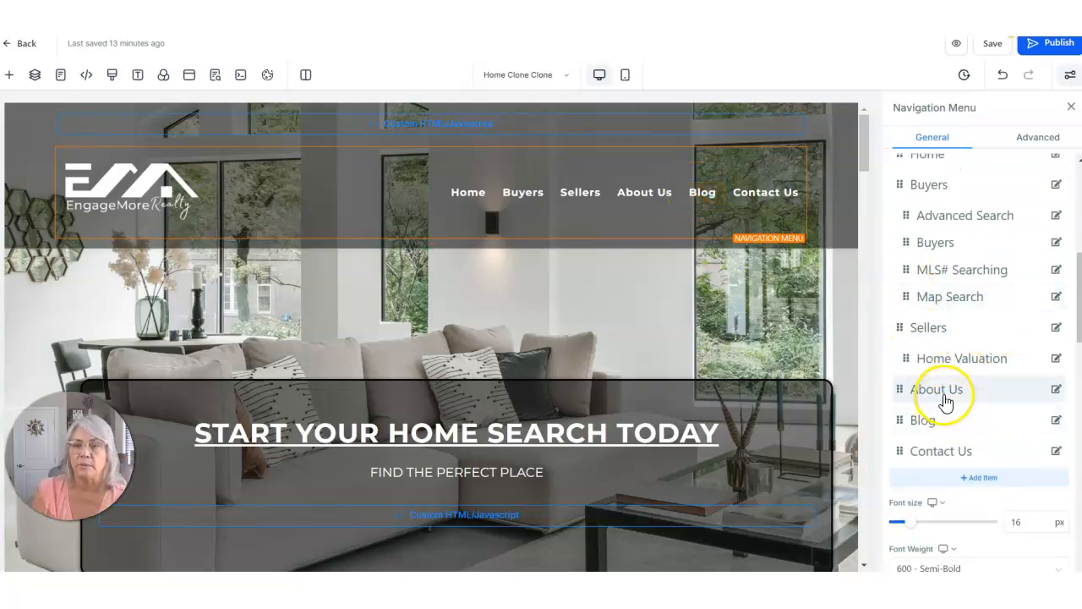
{"action": "left_click", "coordinate": [1055, 421]}
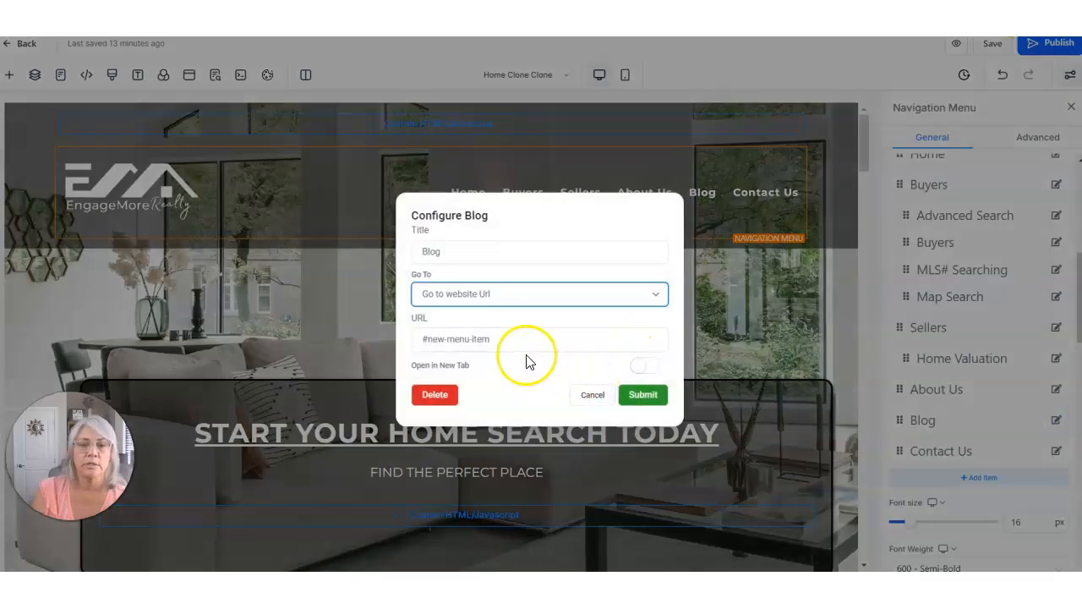
{"action": "left_click", "coordinate": [514, 339]}
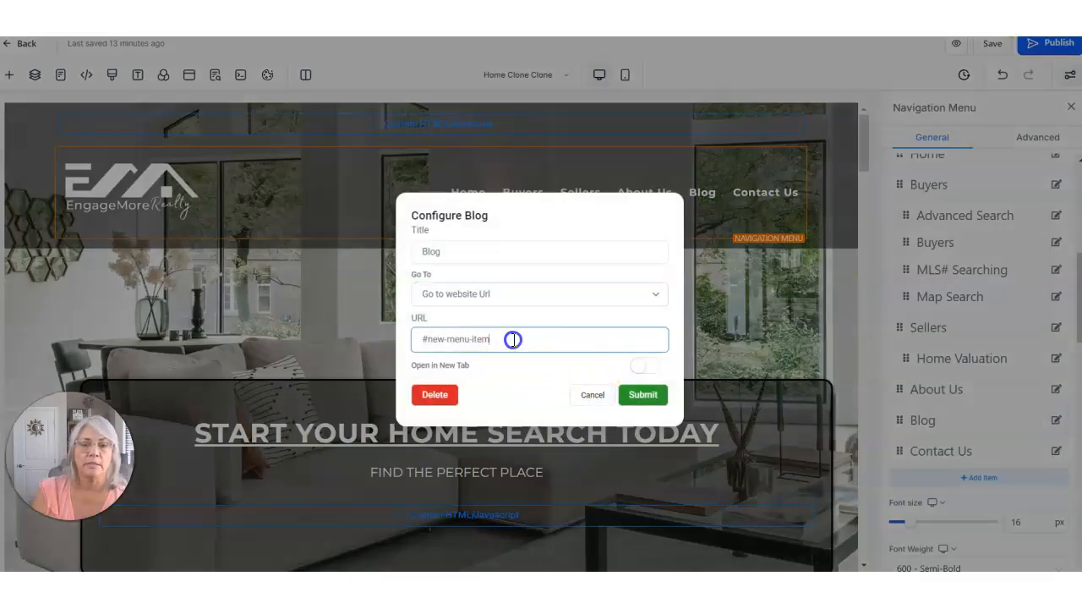
{"action": "left_click", "coordinate": [527, 294]}
{"action": "left_click", "coordinate": [497, 323]}
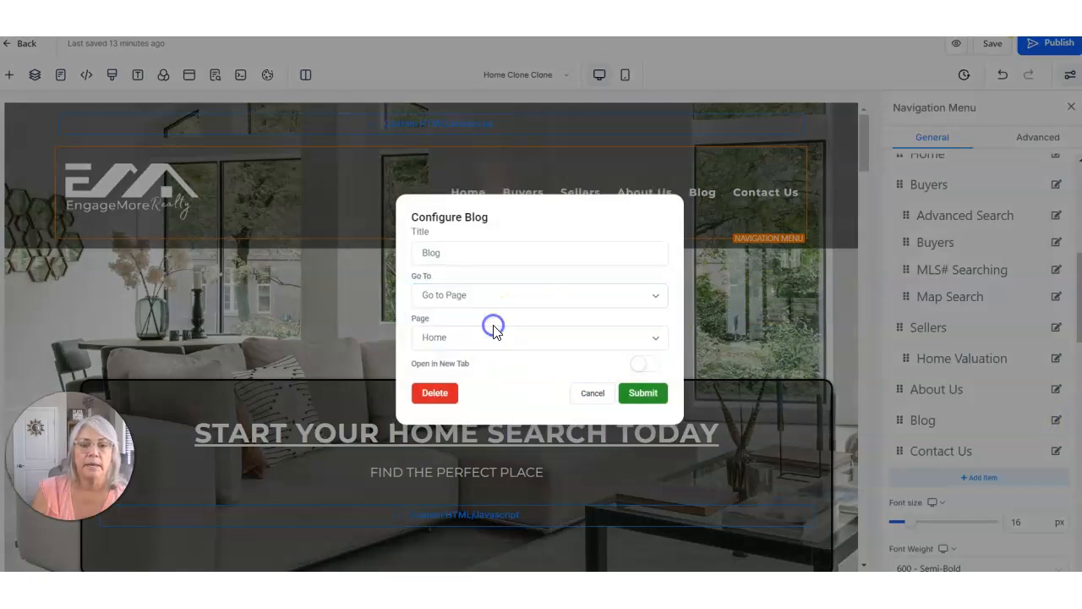
{"action": "left_click", "coordinate": [501, 339]}
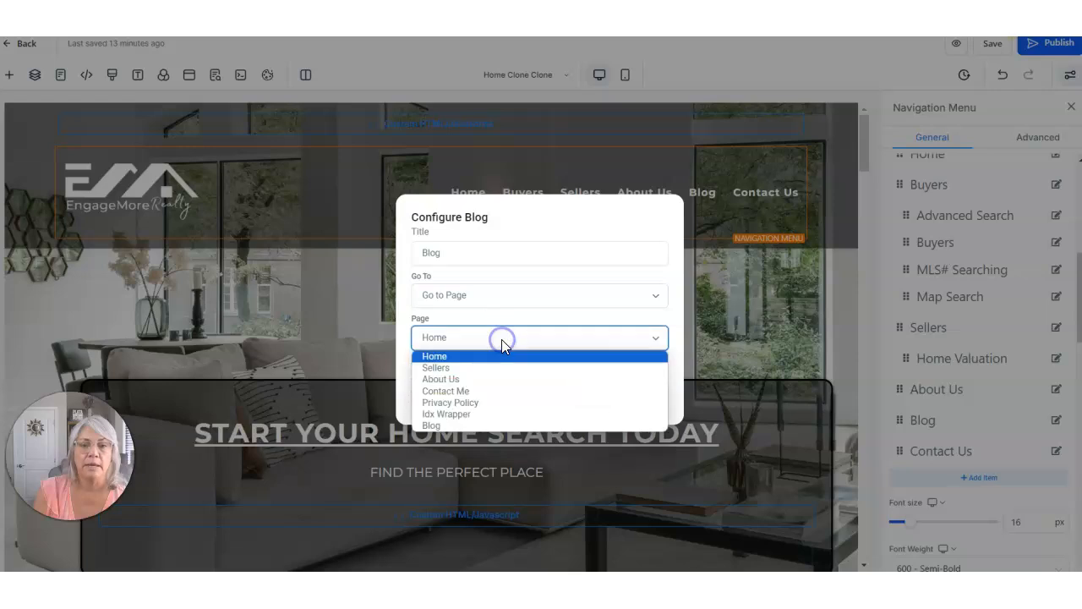
{"action": "left_click", "coordinate": [477, 428]}
{"action": "left_click", "coordinate": [641, 393]}
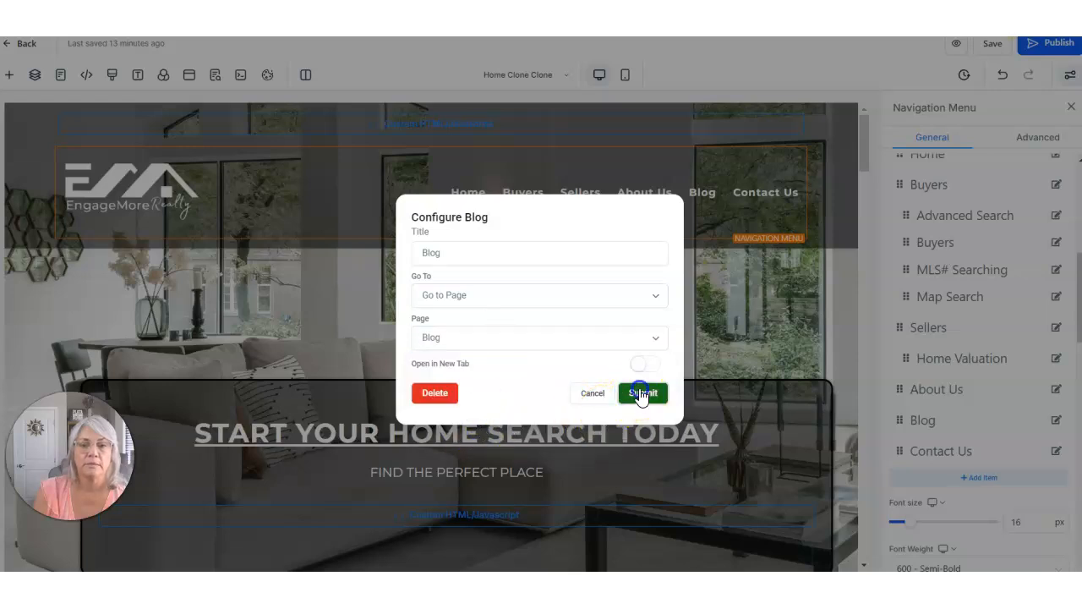
- Link the Contact Us menu item to the Contact Me page and submit the configuration
{"action": "left_click", "coordinate": [768, 199]}
{"action": "left_click", "coordinate": [1056, 450]}
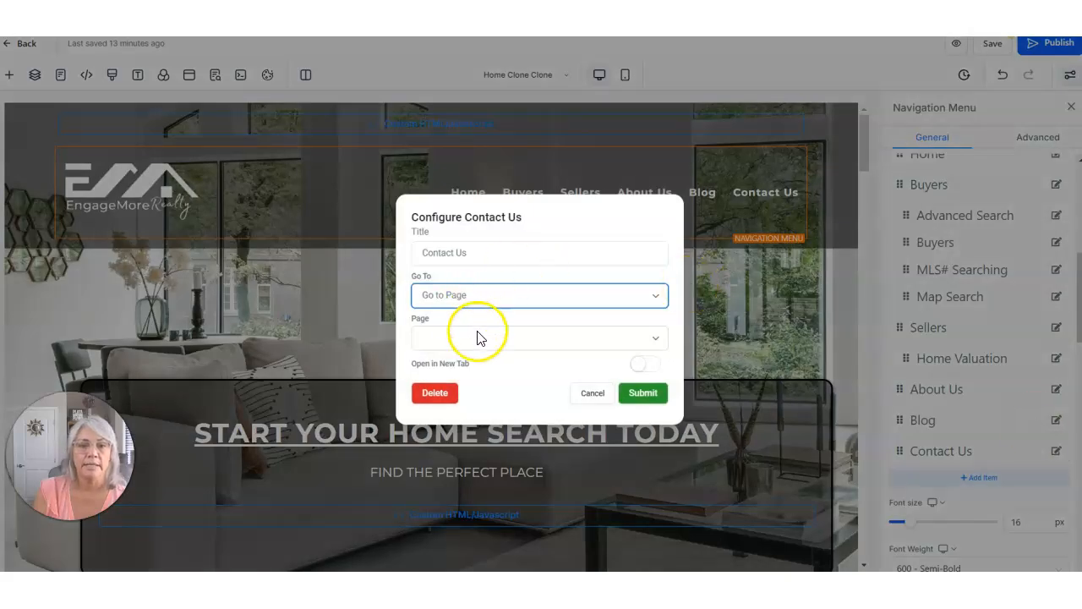
{"action": "left_click", "coordinate": [477, 340]}
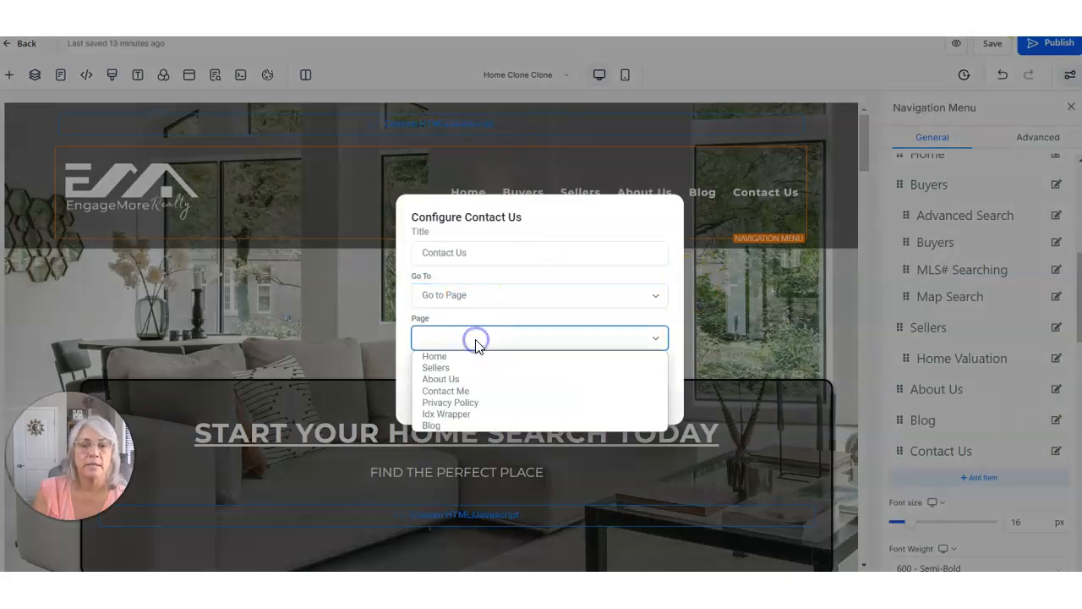
{"action": "left_click", "coordinate": [465, 392]}
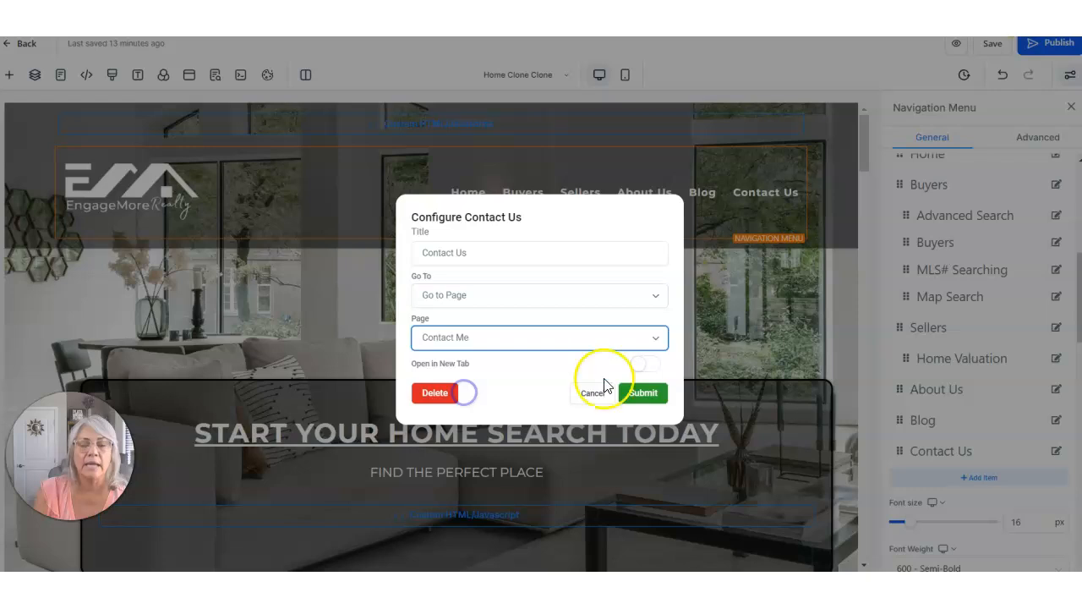
{"action": "left_click", "coordinate": [640, 394]}
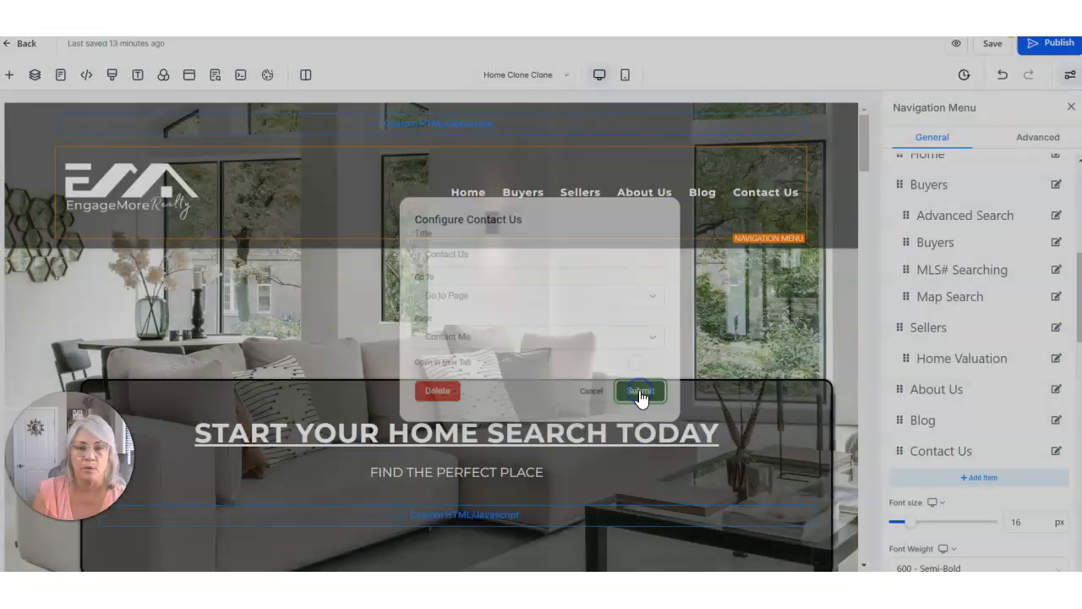
- View the delete option in the Contact Us item's configuration and cancel without changes
{"action": "left_click", "coordinate": [756, 204]}
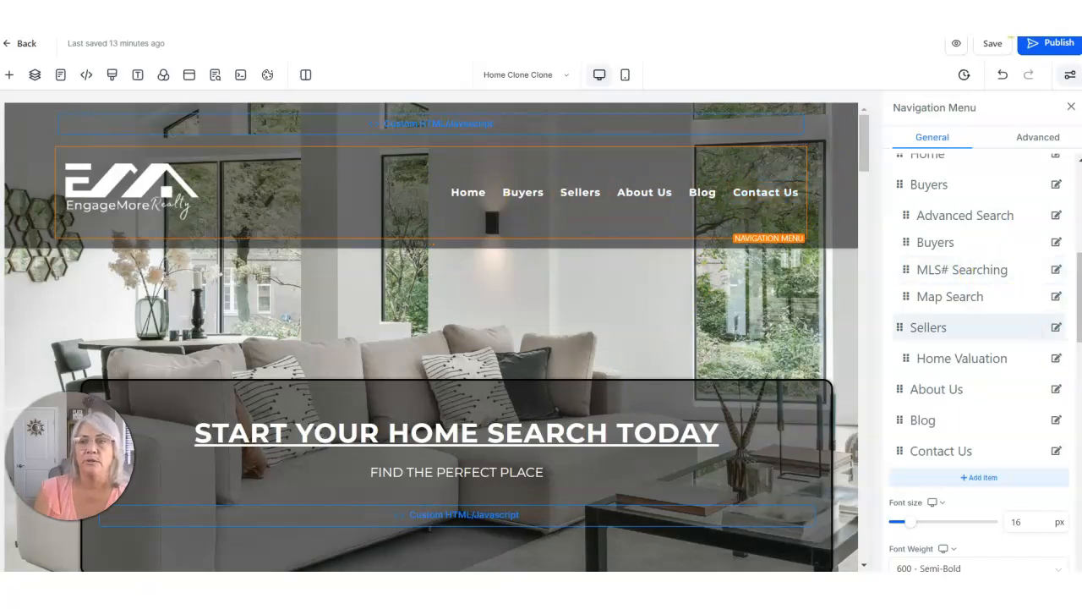
{"action": "left_click", "coordinate": [1056, 452]}
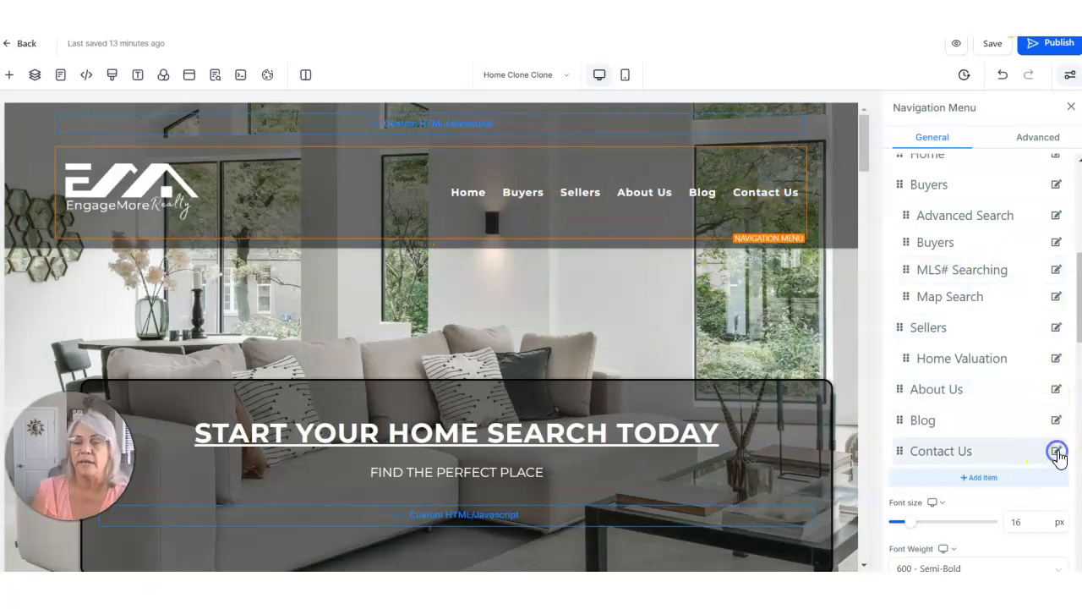
{"action": "left_click", "coordinate": [435, 394]}
{"action": "left_click", "coordinate": [593, 393]}
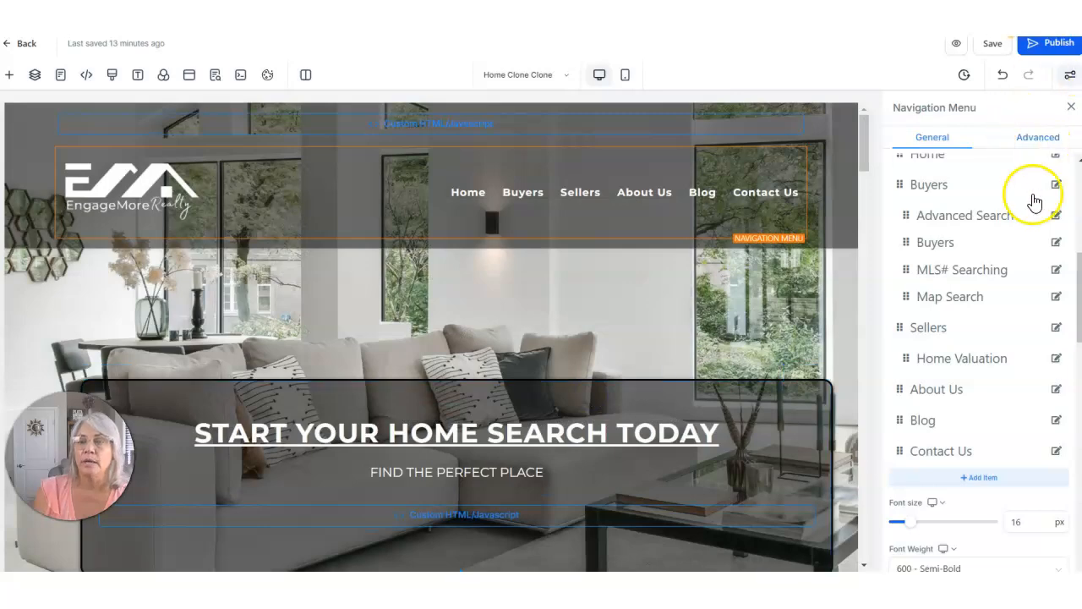
- Add a new item at the end of the navigation menu and title it 85262 Properties for Sale
{"action": "scroll", "coordinate": [1015, 330], "scroll_direction": "down", "scroll_amount": 1}
{"action": "scroll", "coordinate": [1010, 369], "scroll_direction": "up", "scroll_amount": 2}
{"action": "scroll", "coordinate": [1006, 425], "scroll_direction": "down", "scroll_amount": 5}
{"action": "scroll", "coordinate": [990, 290], "scroll_direction": "up", "scroll_amount": 3}
{"action": "left_click", "coordinate": [980, 337]}
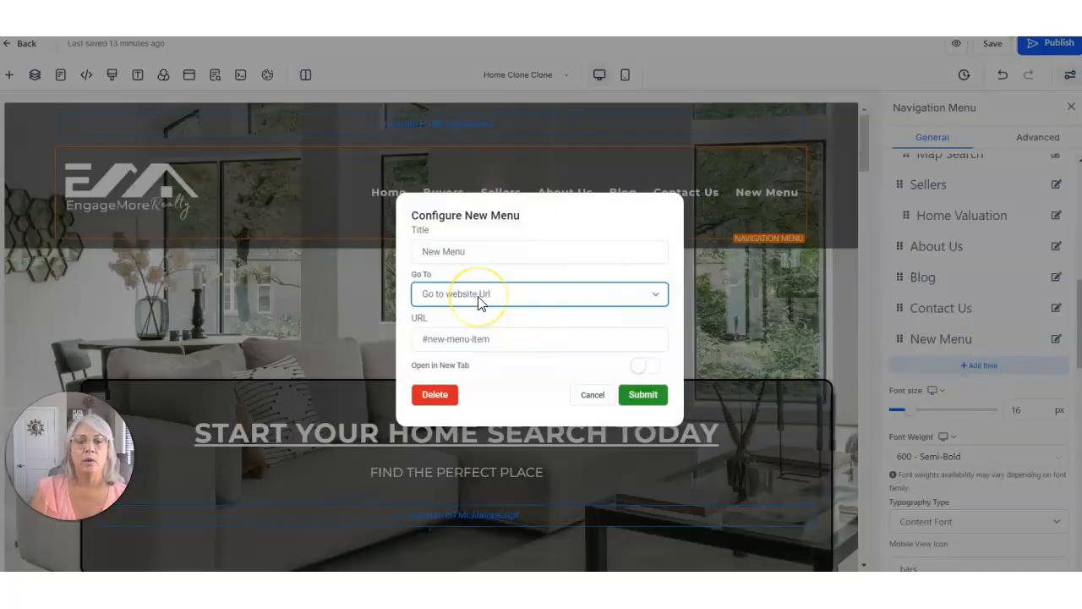
{"action": "left_click", "coordinate": [474, 298]}
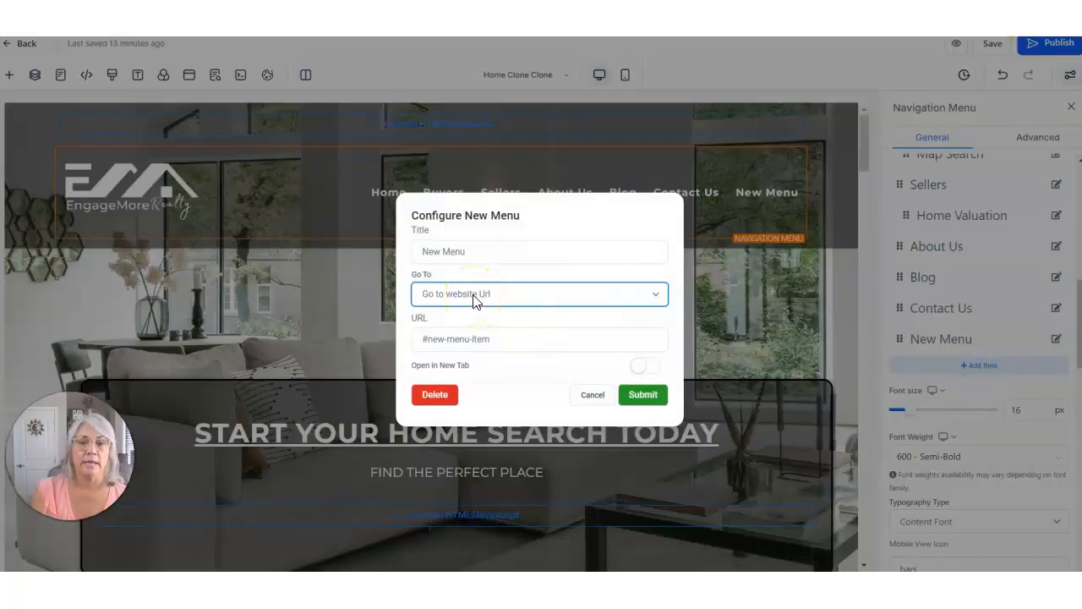
{"action": "left_click_drag", "start_coordinate": [476, 251], "coordinate": [387, 251]}
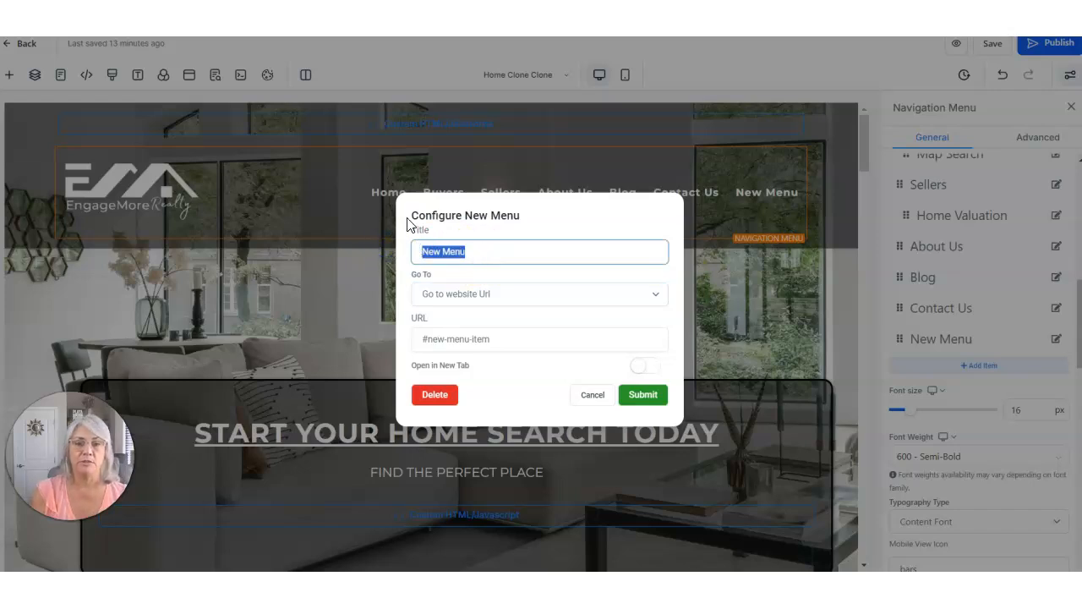
{"action": "type", "text": "f"}
{"action": "key", "text": "BackSpace"}
{"action": "type", "text": "85262 Properties for Sale"}
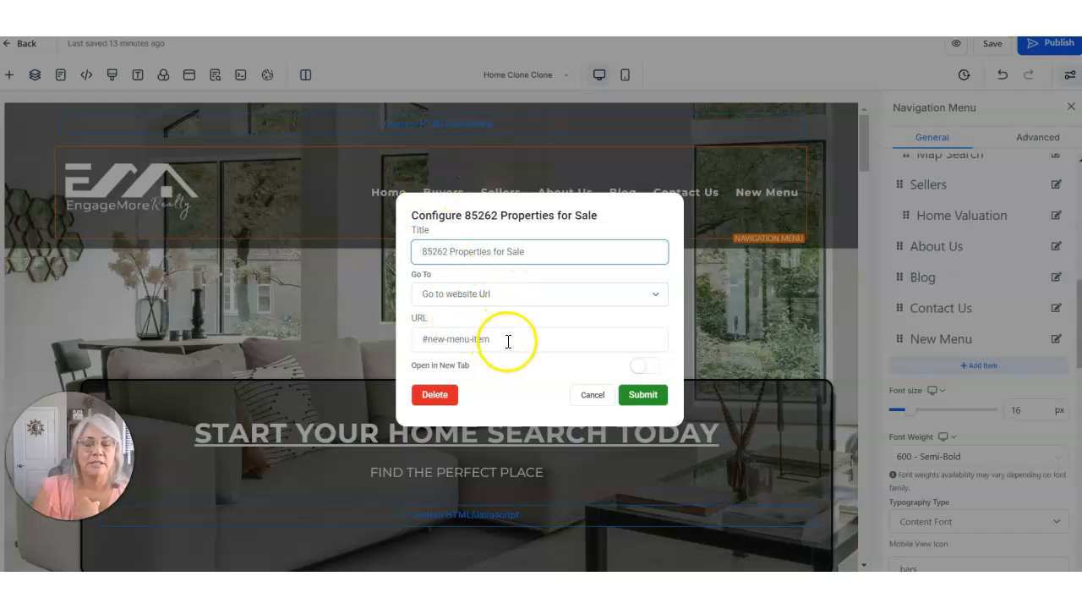
- Try Go to Page as the link type of the 85262 Properties for Sale item, and return it to Go to website Url
{"action": "left_click", "coordinate": [509, 293]}
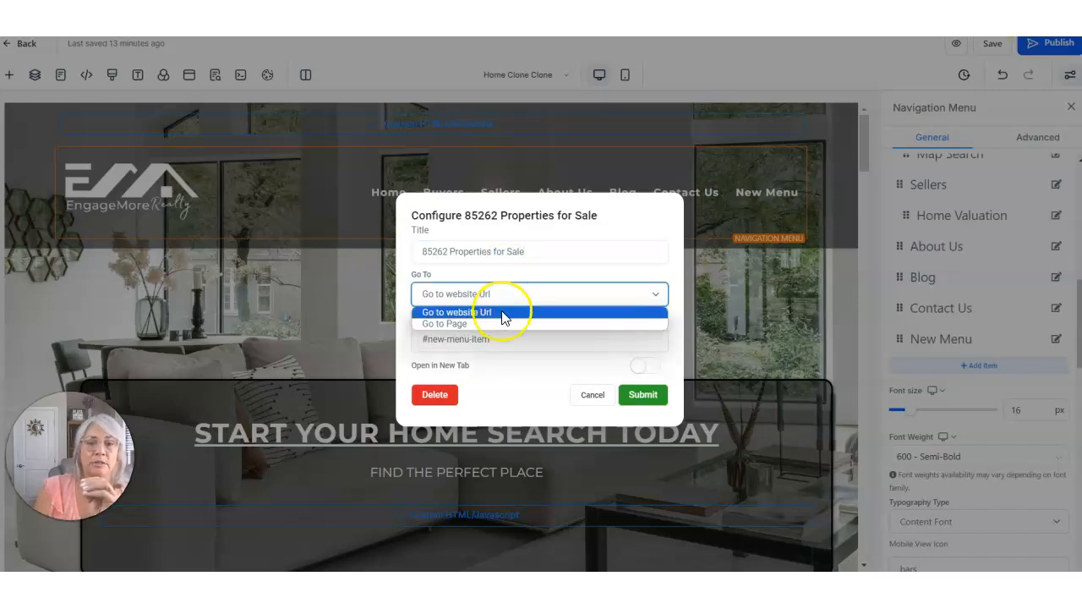
{"action": "left_click", "coordinate": [501, 312]}
{"action": "left_click", "coordinate": [497, 322]}
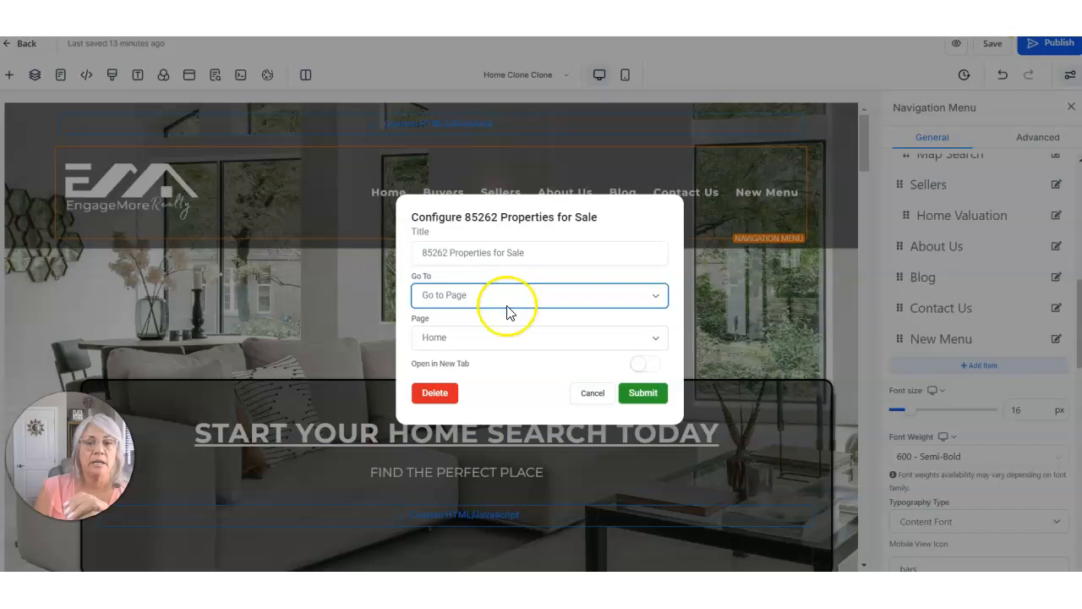
{"action": "left_click", "coordinate": [513, 296]}
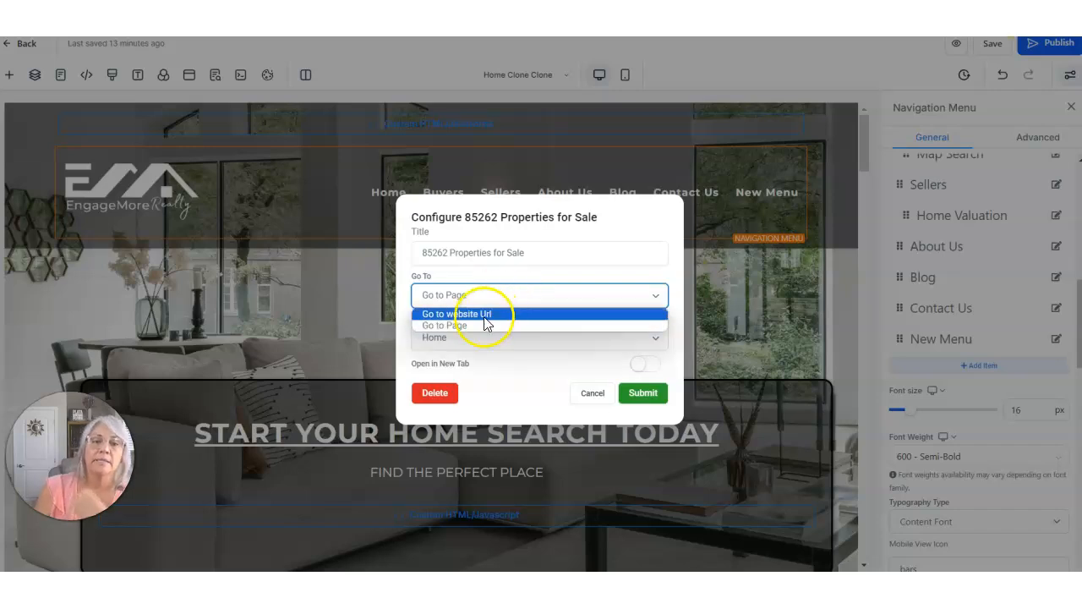
{"action": "left_click", "coordinate": [484, 316]}
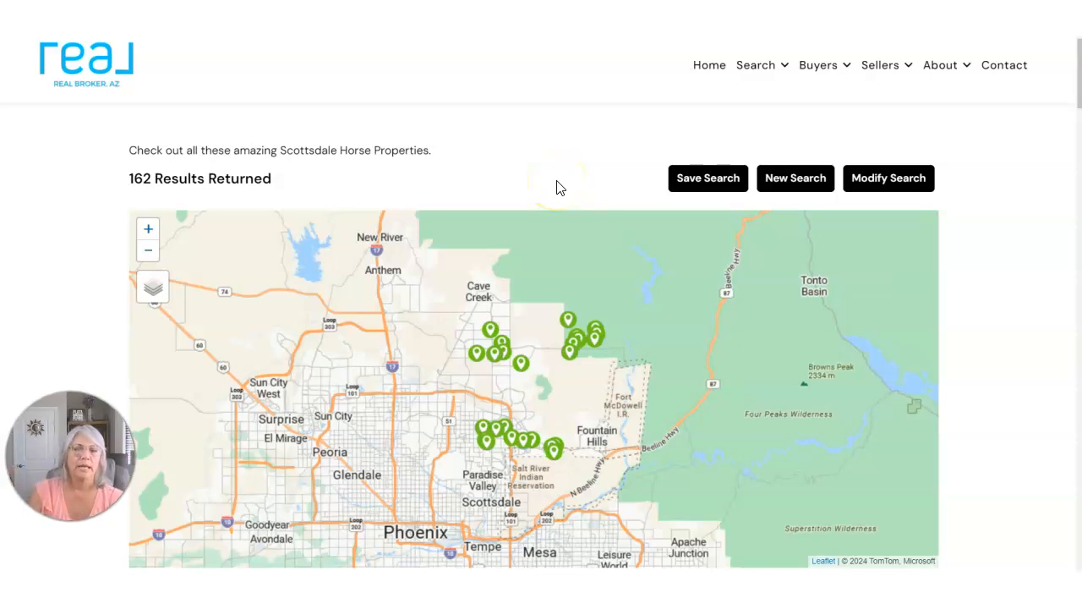
- Review the Scottsdale Horse Properties results page, return to the website editor and submit the 85262 Properties for Sale item's configuration
{"action": "scroll", "coordinate": [622, 287], "scroll_direction": "down", "scroll_amount": 5}
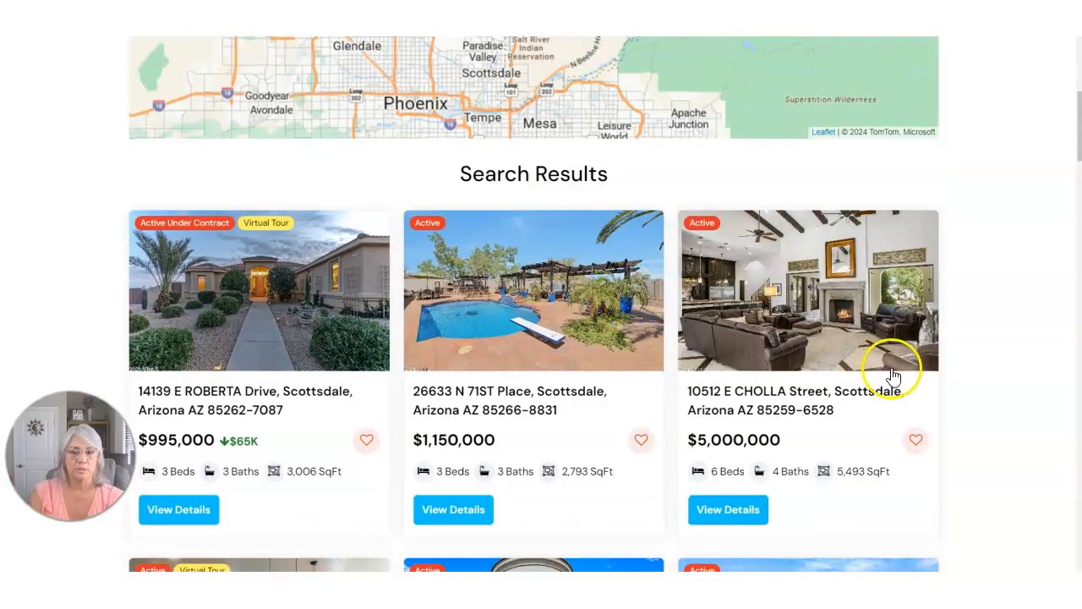
{"action": "scroll", "coordinate": [918, 321], "scroll_direction": "up", "scroll_amount": 6}
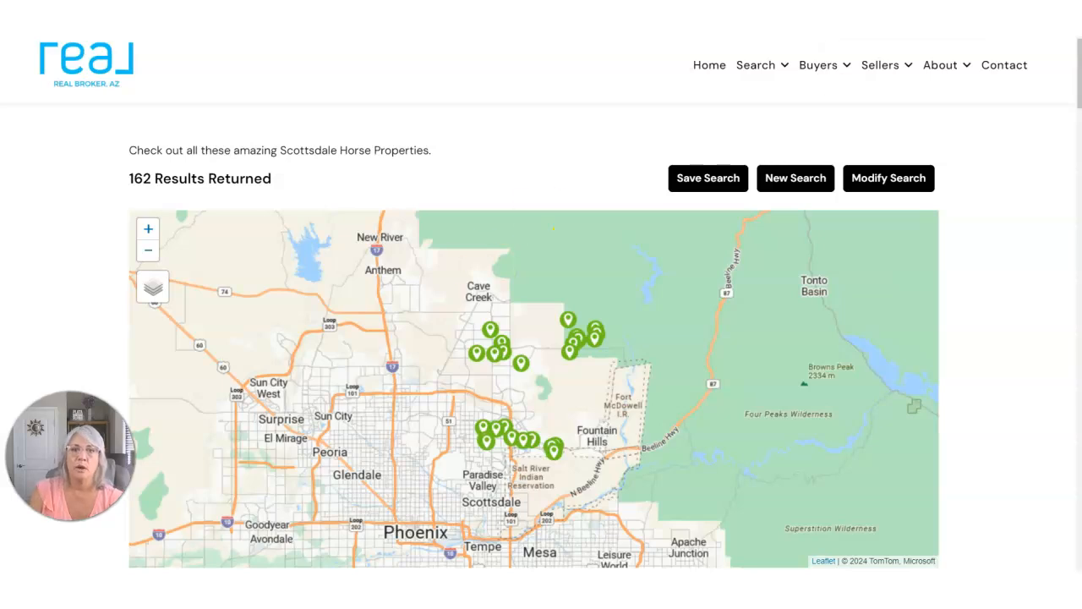
{"action": "left_click", "coordinate": [858, 8]}
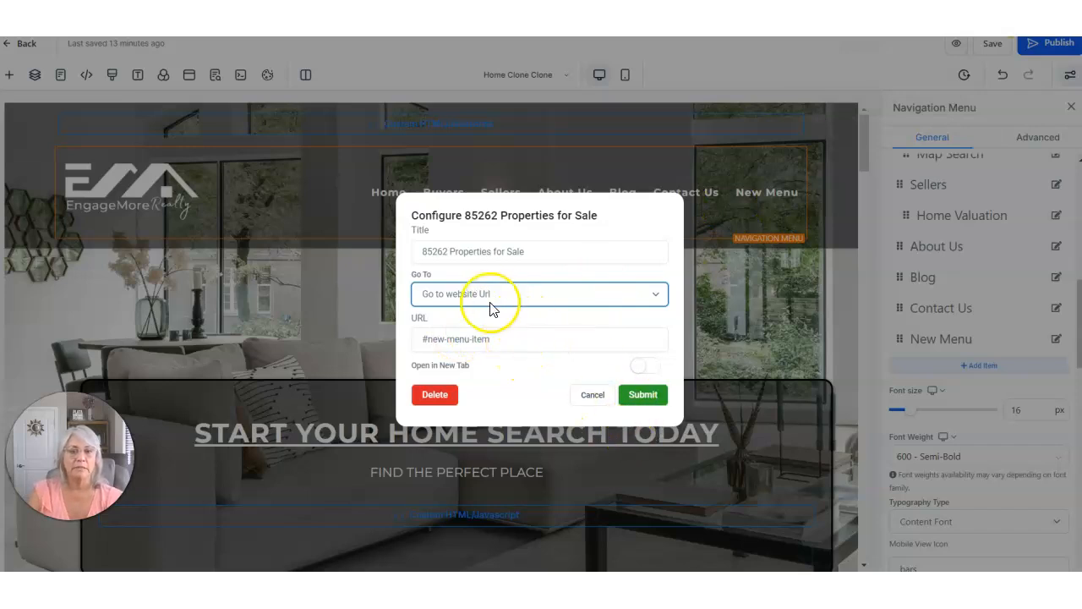
{"action": "left_click", "coordinate": [635, 394]}
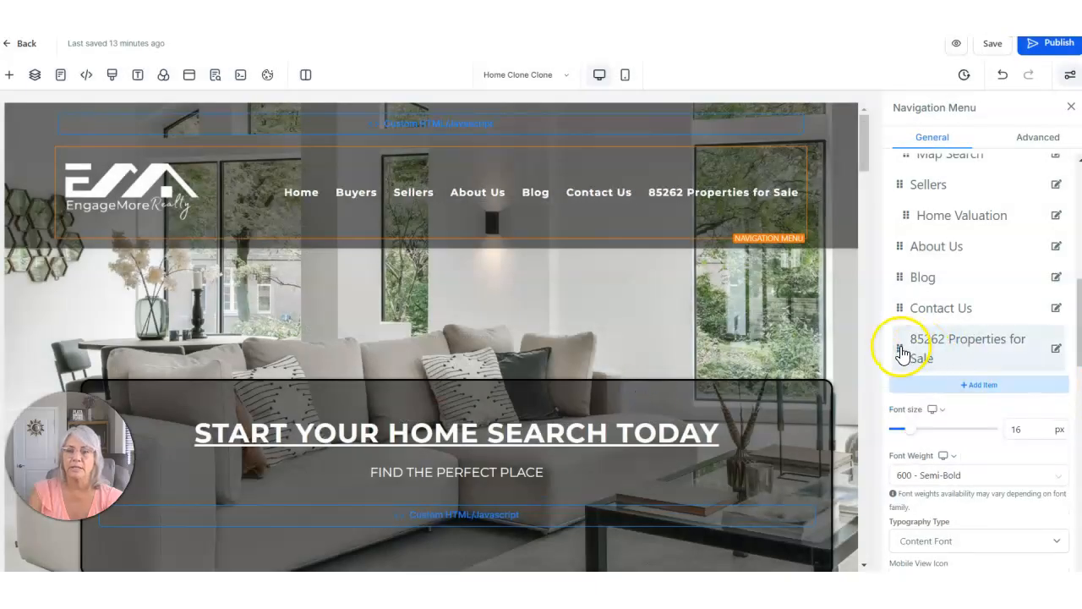
- Move the 85262 Properties for Sale item into the Buyers submenu, directly below Map Search
{"action": "scroll", "coordinate": [953, 353], "scroll_direction": "up", "scroll_amount": 1}
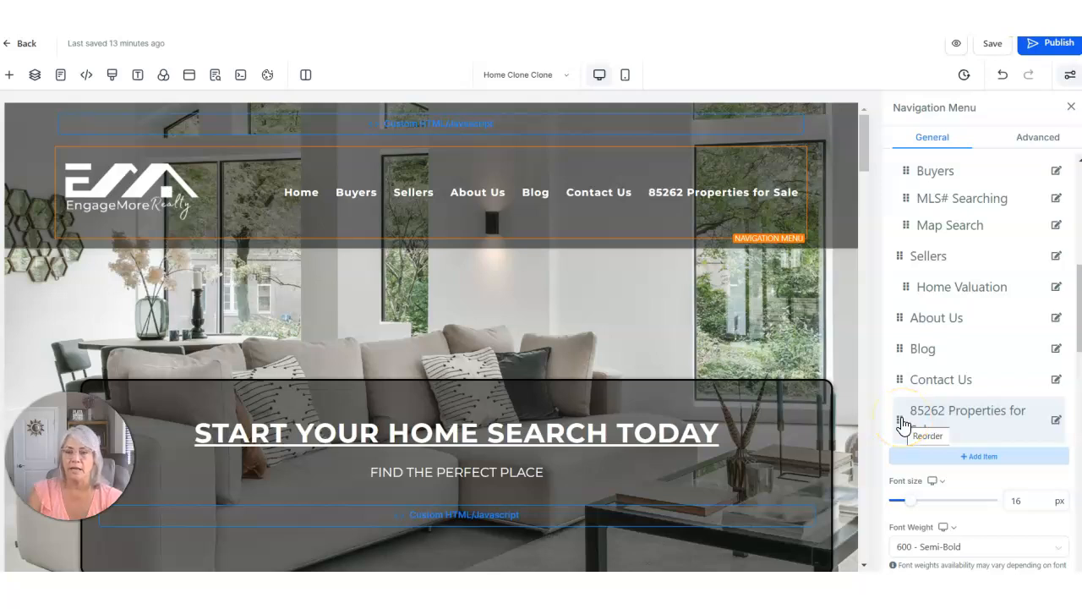
{"action": "left_click_drag", "start_coordinate": [902, 423], "coordinate": [923, 190]}
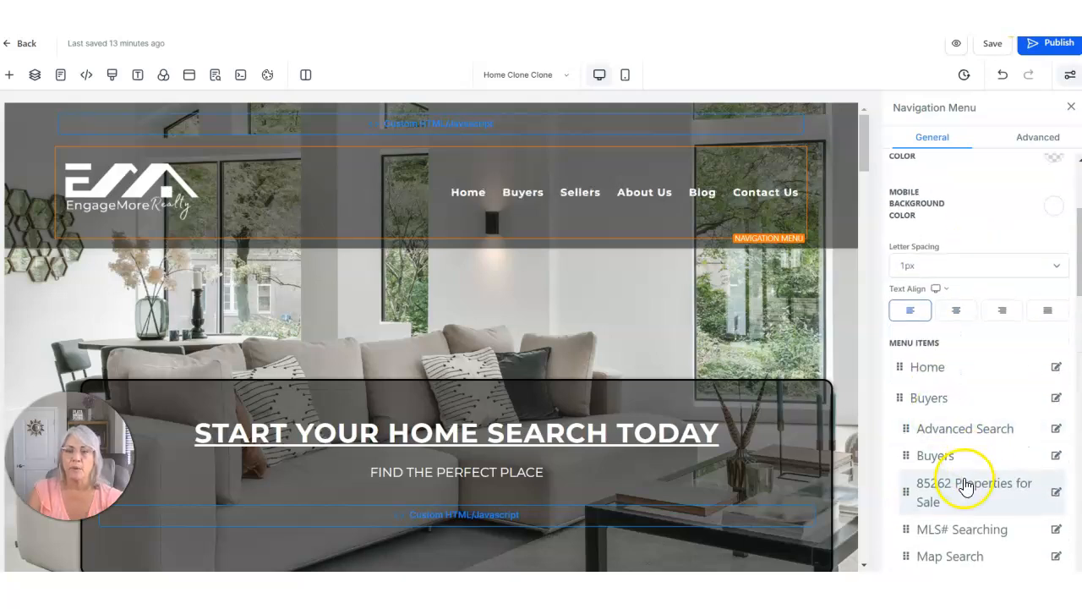
{"action": "left_click_drag", "start_coordinate": [906, 422], "coordinate": [921, 494]}
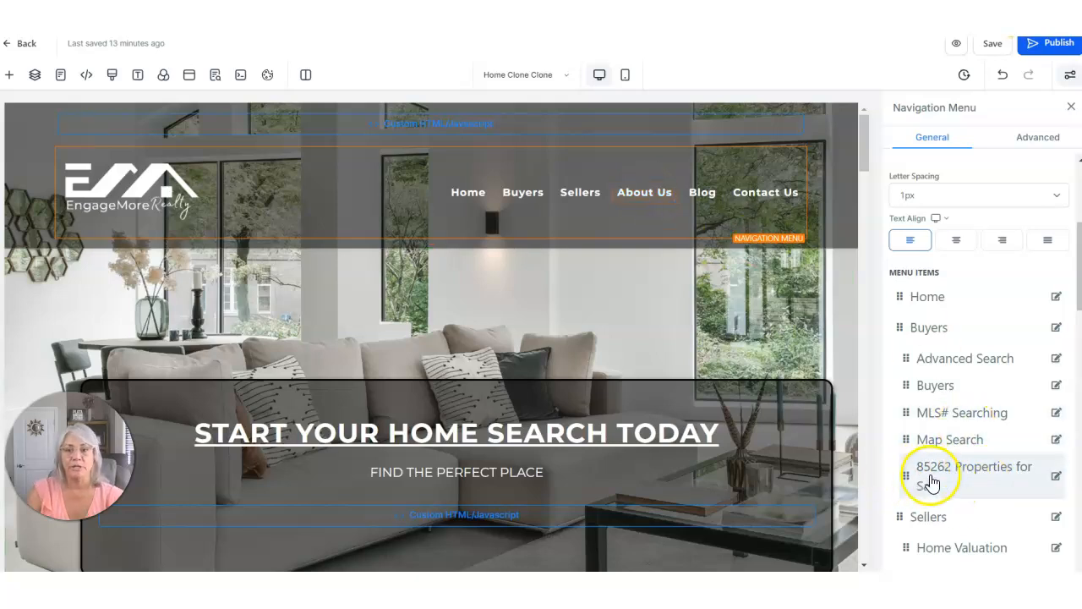
{"action": "scroll", "coordinate": [946, 473], "scroll_direction": "down", "scroll_amount": 3}
{"action": "scroll", "coordinate": [918, 273], "scroll_direction": "up", "scroll_amount": 1}
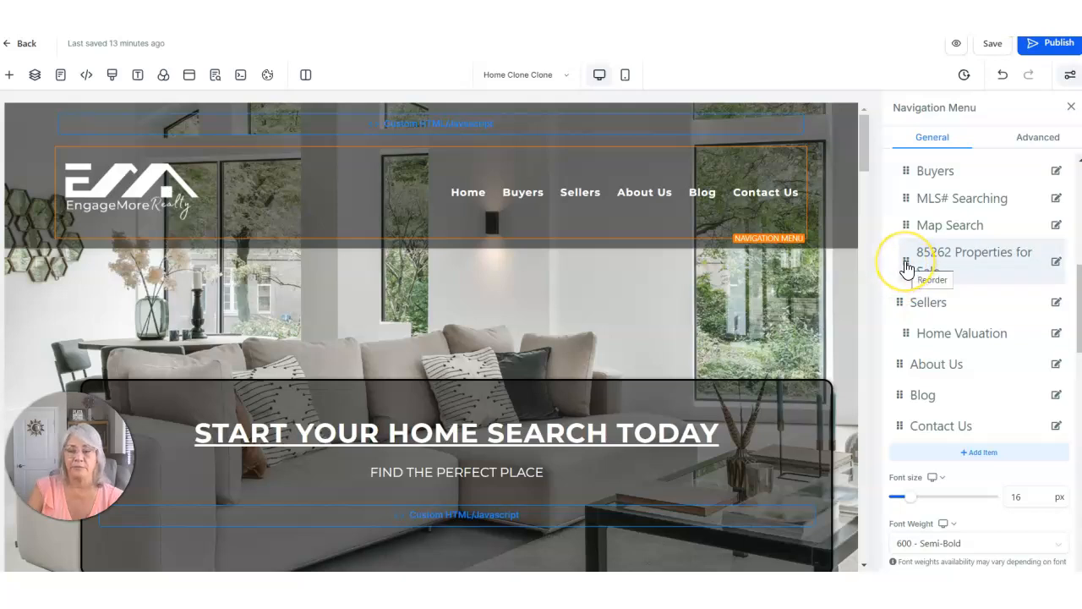
- Add another item at the end of the navigation menu and title it FEATURED AREA
{"action": "left_click", "coordinate": [917, 448]}
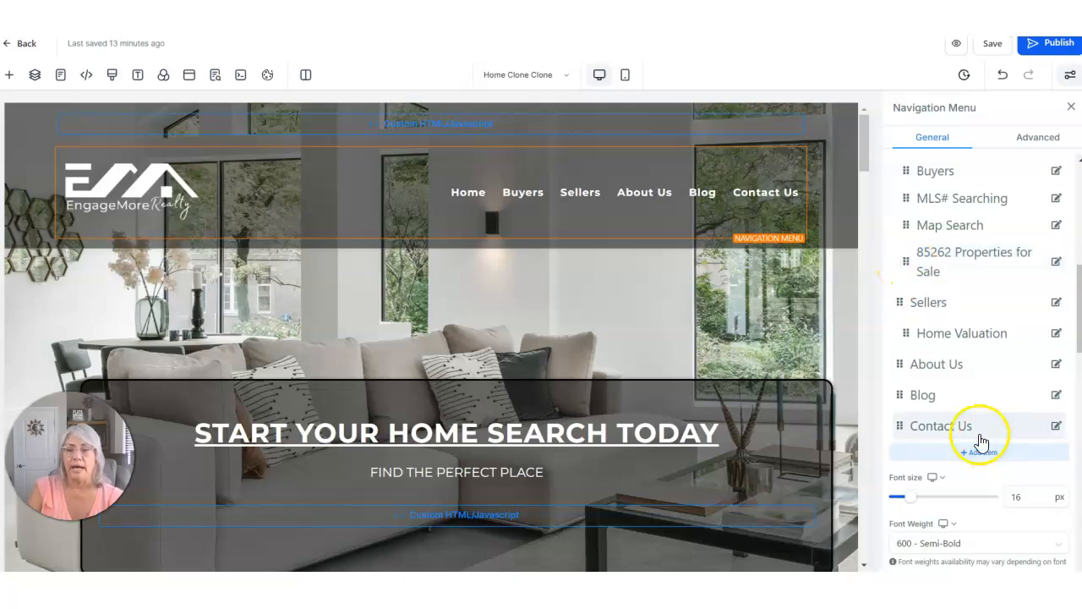
{"action": "left_click", "coordinate": [981, 453]}
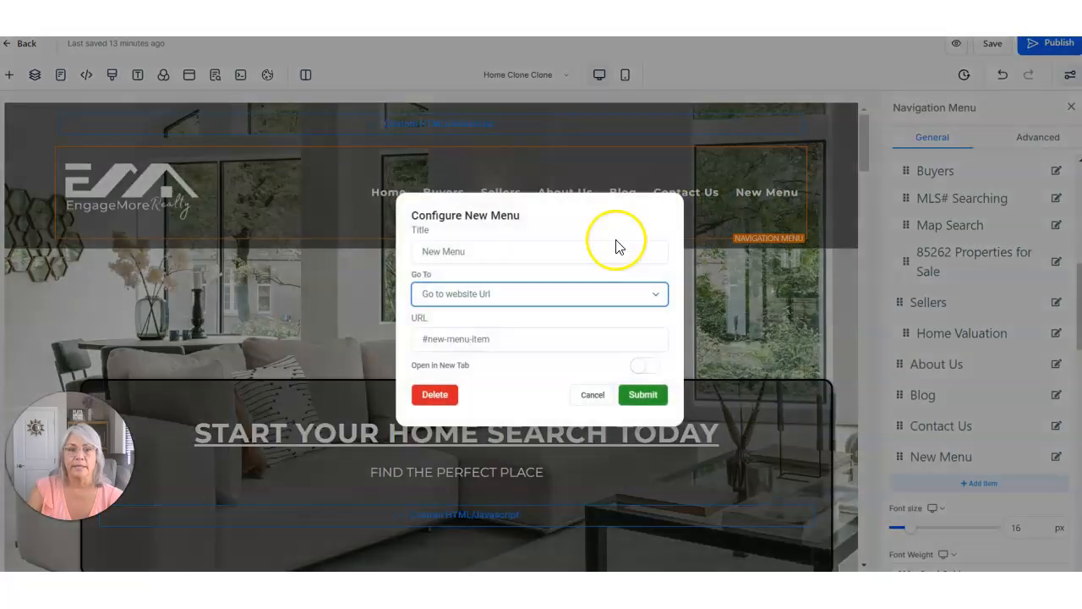
{"action": "left_click", "coordinate": [484, 251]}
{"action": "type", "text": "FEA"}
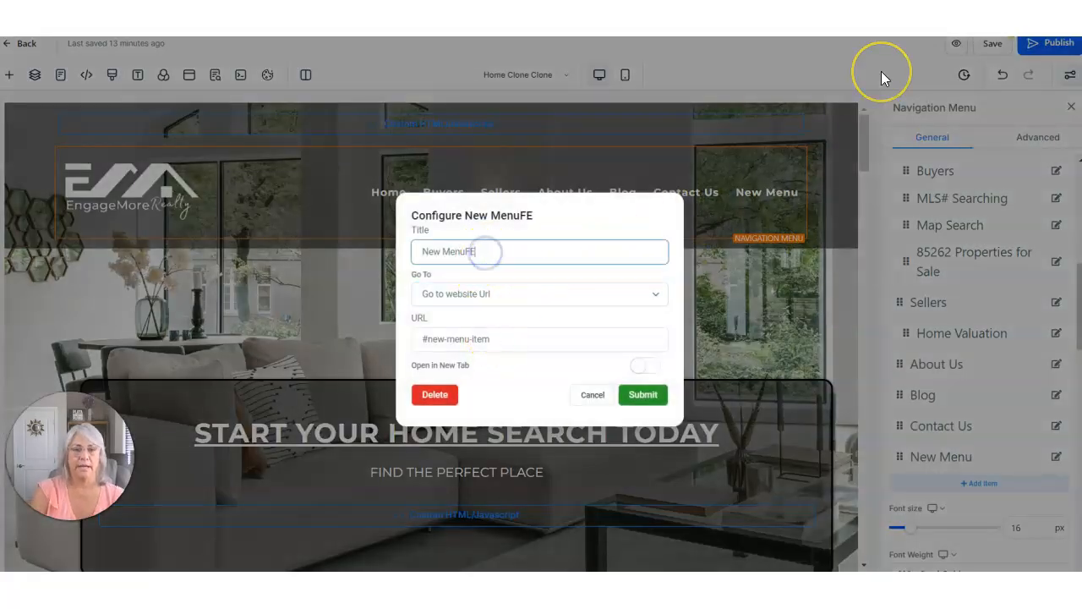
{"action": "key", "text": "BackSpace"}
{"action": "key", "text": "BackSpace"}
{"action": "key", "text": "BackSpace"}
{"action": "key", "text": "BackSpace"}
{"action": "key", "text": "BackSpace"}
{"action": "key", "text": "BackSpace"}
{"action": "key", "text": "BackSpace"}
{"action": "key", "text": "BackSpace"}
{"action": "key", "text": "BackSpace"}
{"action": "key", "text": "BackSpace"}
{"action": "key", "text": "BackSpace"}
{"action": "type", "text": "FEA"}
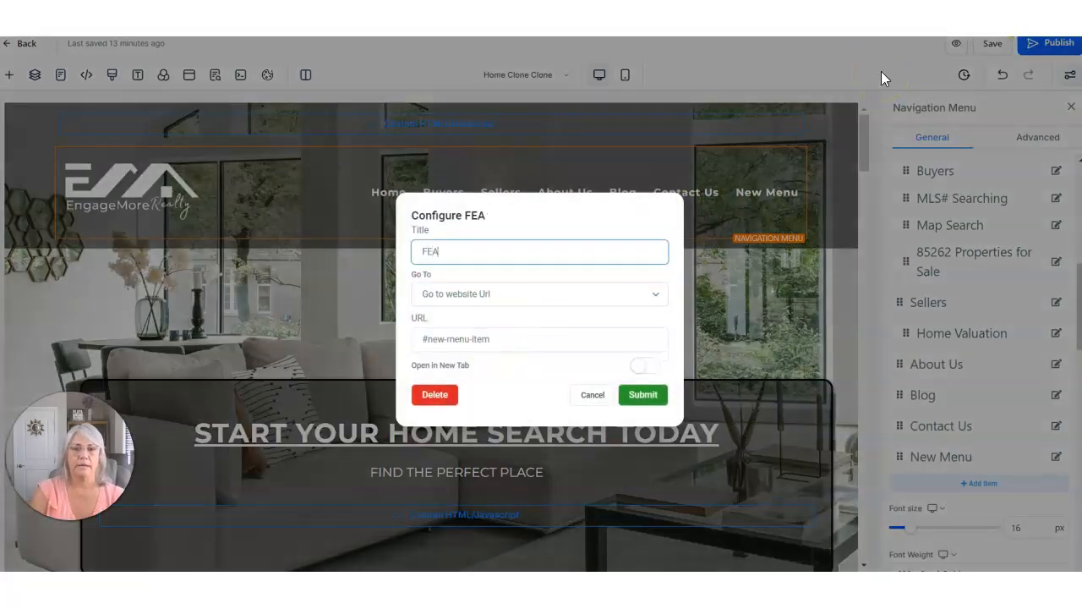
{"action": "type", "text": "TURED AREA"}
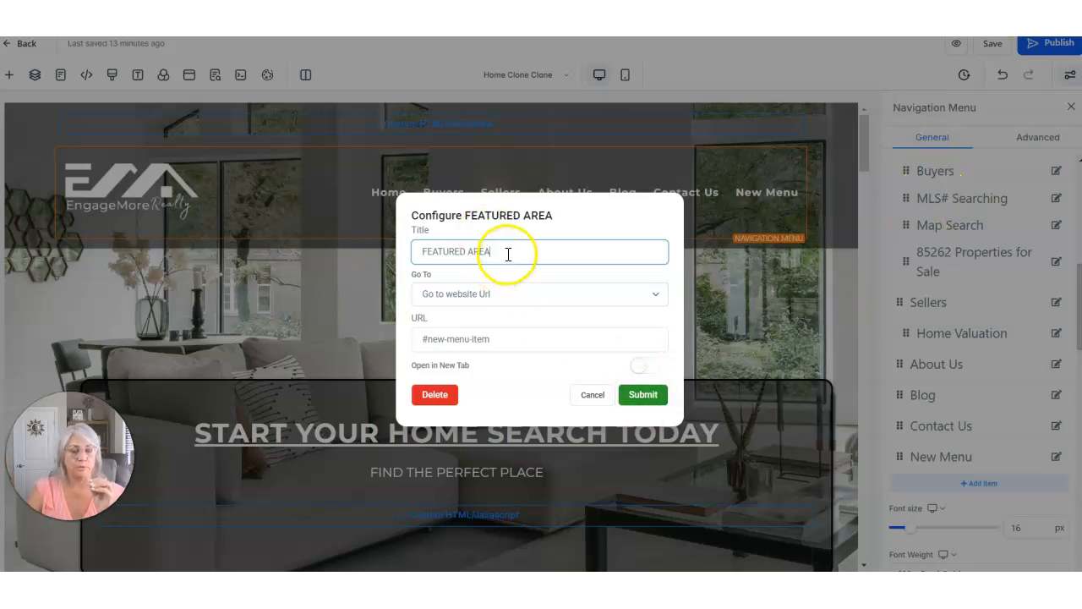
- Retitle the new menu item OUR AREAS and submit its configuration
{"action": "left_click_drag", "start_coordinate": [511, 230], "coordinate": [287, 228]}
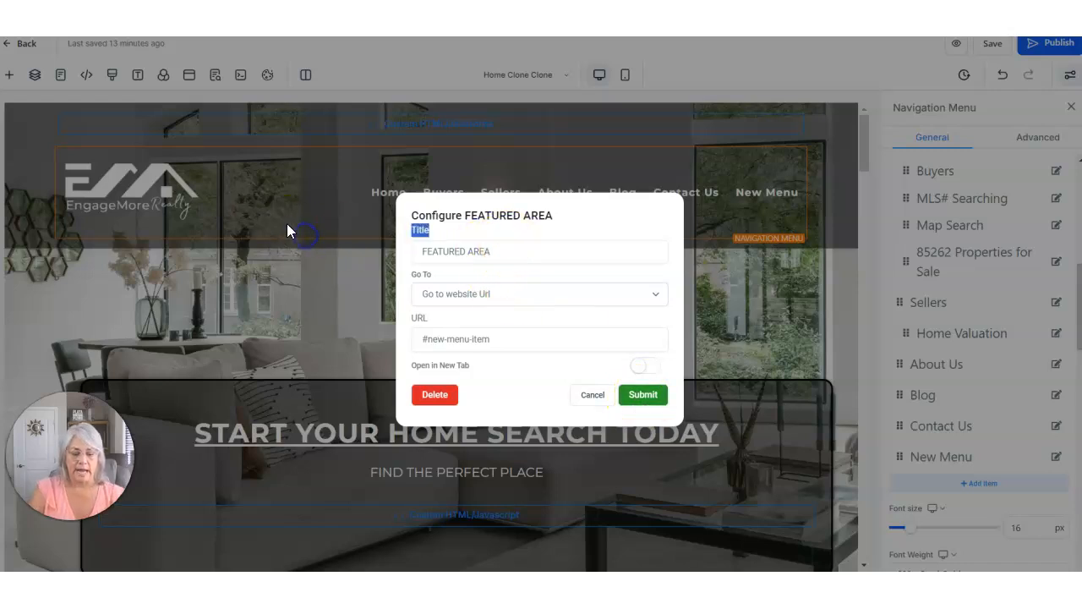
{"action": "triple_click", "coordinate": [507, 251]}
{"action": "type", "text": "POU"}
{"action": "key", "text": "BackSpace"}
{"action": "key", "text": "BackSpace"}
{"action": "key", "text": "BackSpace"}
{"action": "type", "text": "O"}
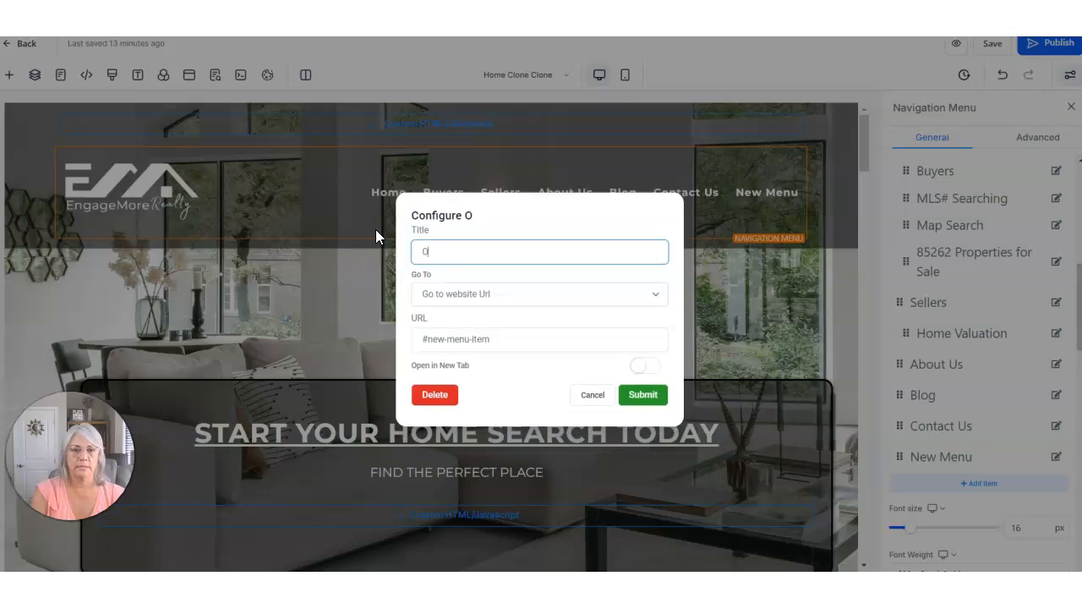
{"action": "type", "text": "UR AREAS"}
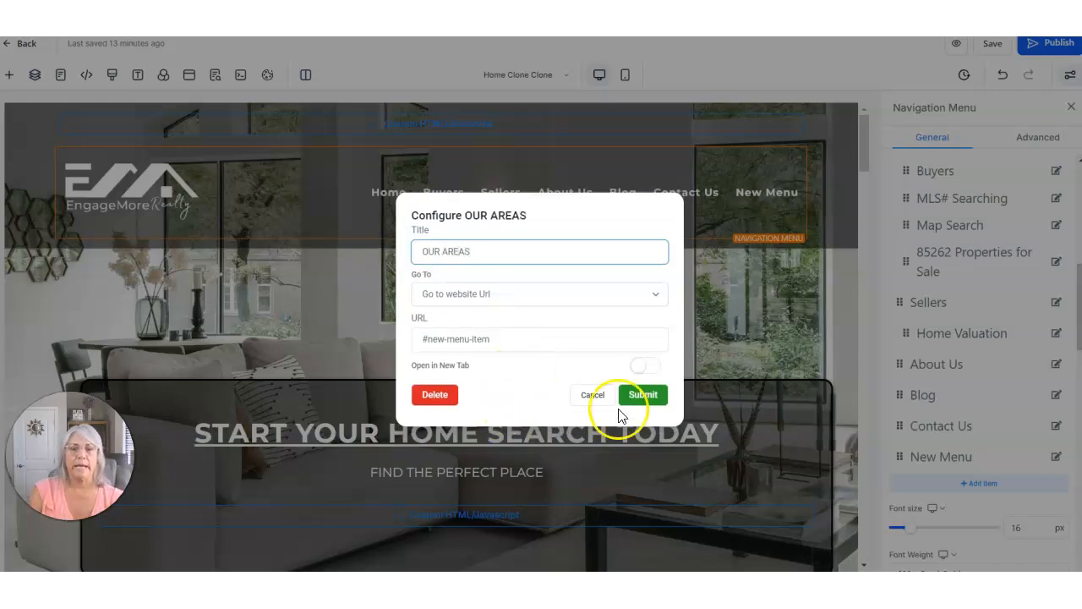
{"action": "left_click", "coordinate": [640, 399]}
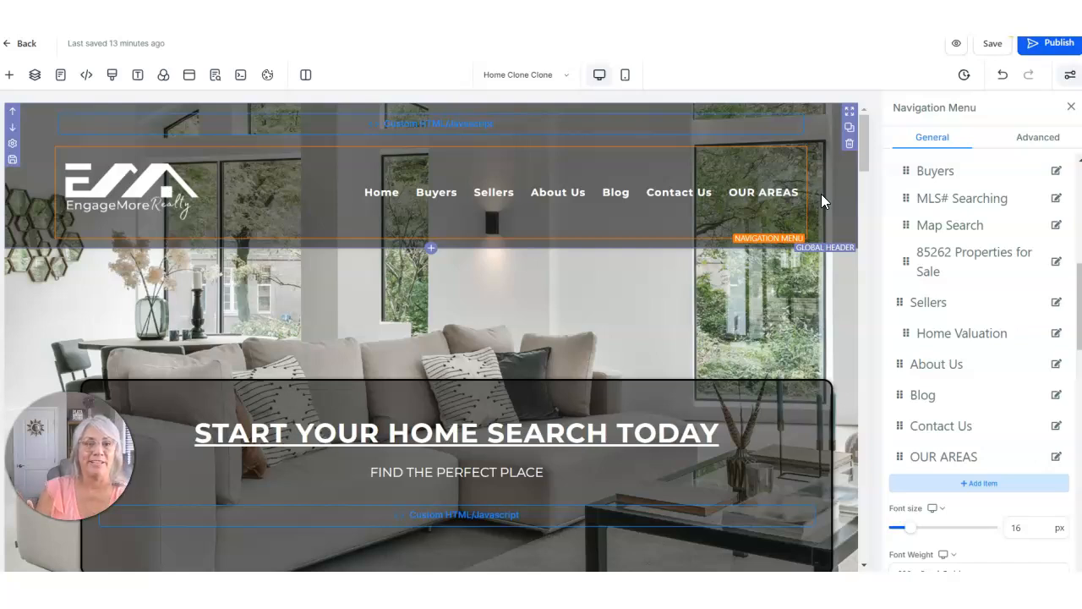
- Nest the 85262 Properties for Sale item under OUR AREAS and view its submenu in the page header
{"action": "left_click", "coordinate": [753, 196]}
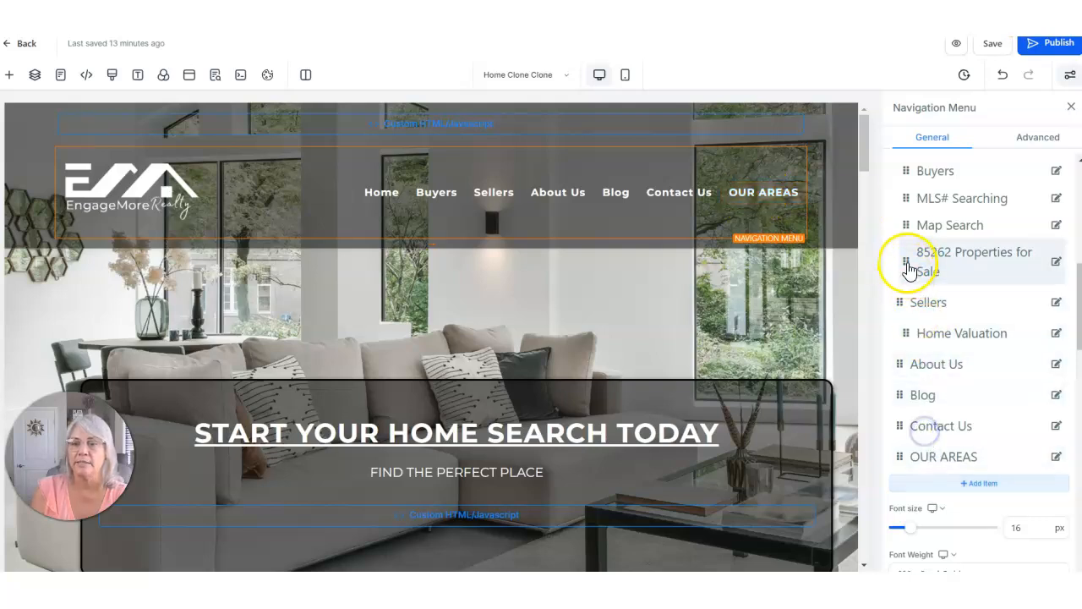
{"action": "left_click_drag", "start_coordinate": [921, 275], "coordinate": [943, 452]}
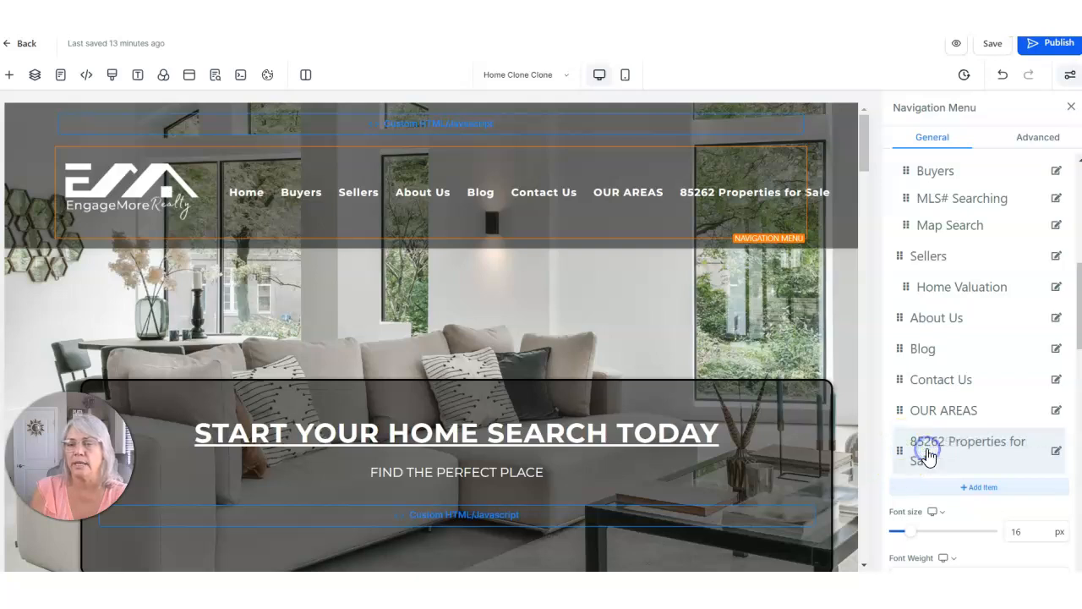
{"action": "left_click_drag", "start_coordinate": [900, 457], "coordinate": [950, 407]}
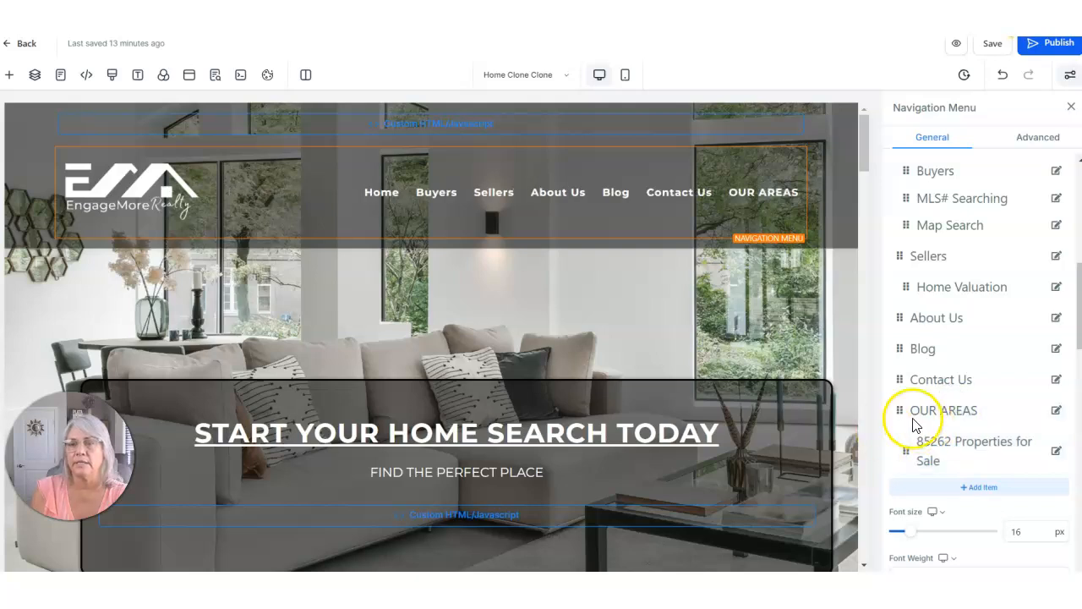
{"action": "mouse_move", "coordinate": [755, 212]}
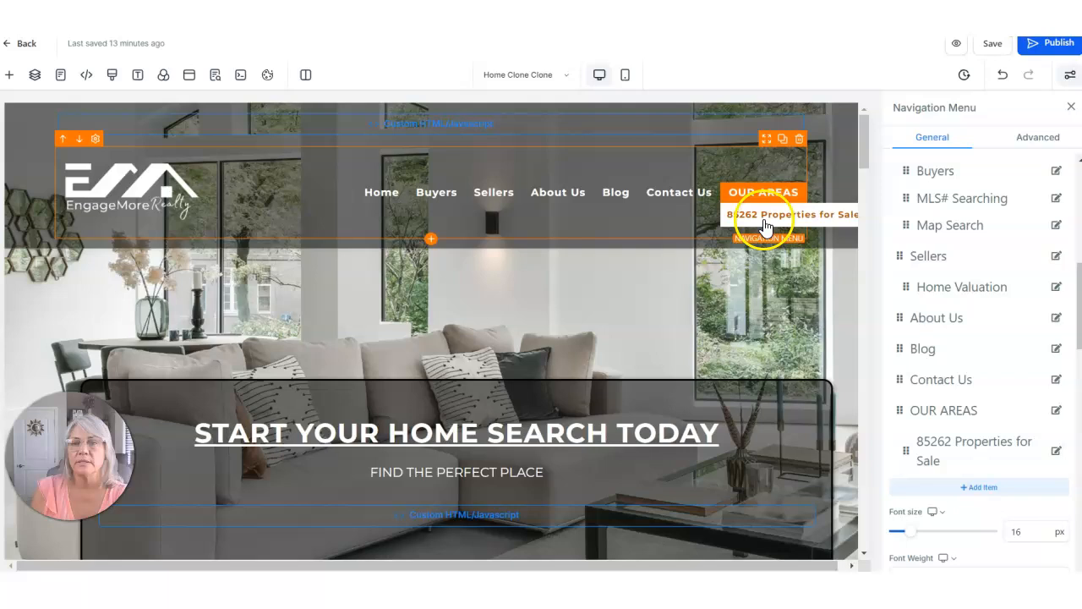
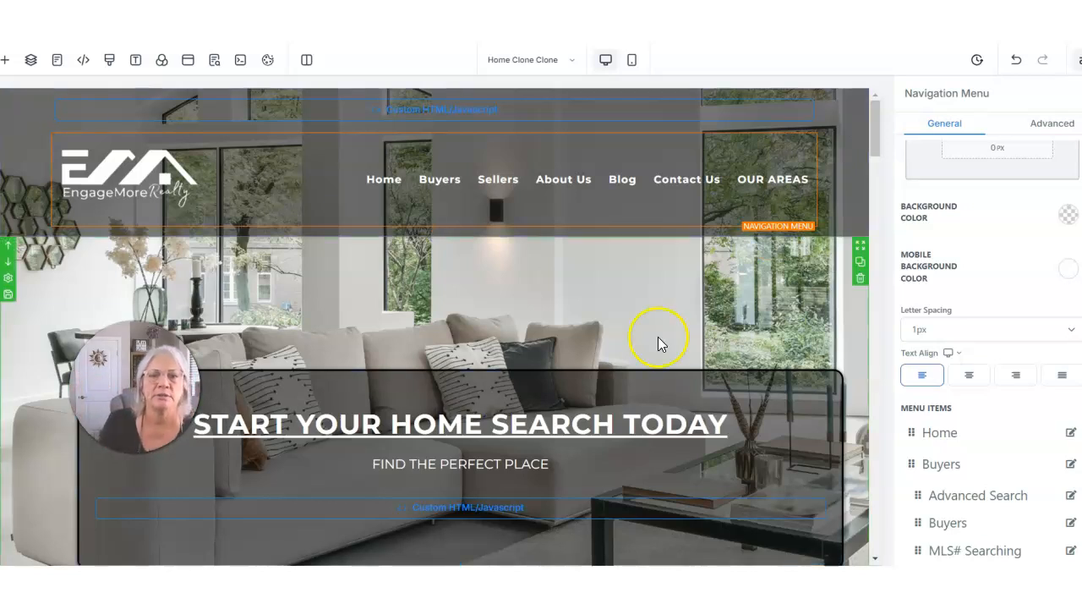
- Set the global header's stickiness to Stick to top on scroll
{"action": "scroll", "coordinate": [666, 338], "scroll_direction": "down", "scroll_amount": 3}
{"action": "scroll", "coordinate": [666, 339], "scroll_direction": "up", "scroll_amount": 3}
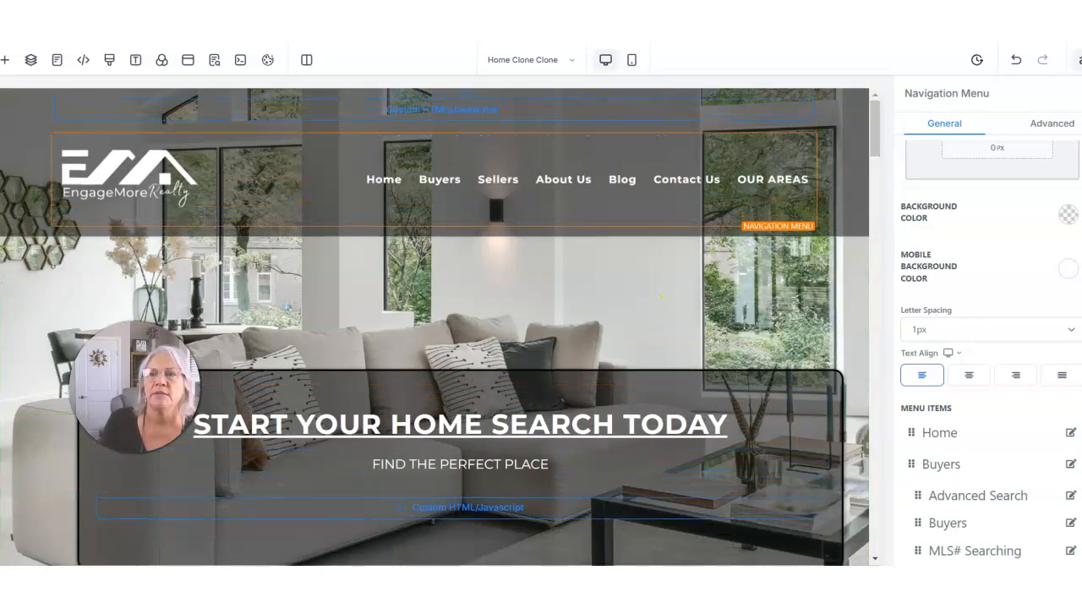
{"action": "scroll", "coordinate": [623, 326], "scroll_direction": "down", "scroll_amount": 6}
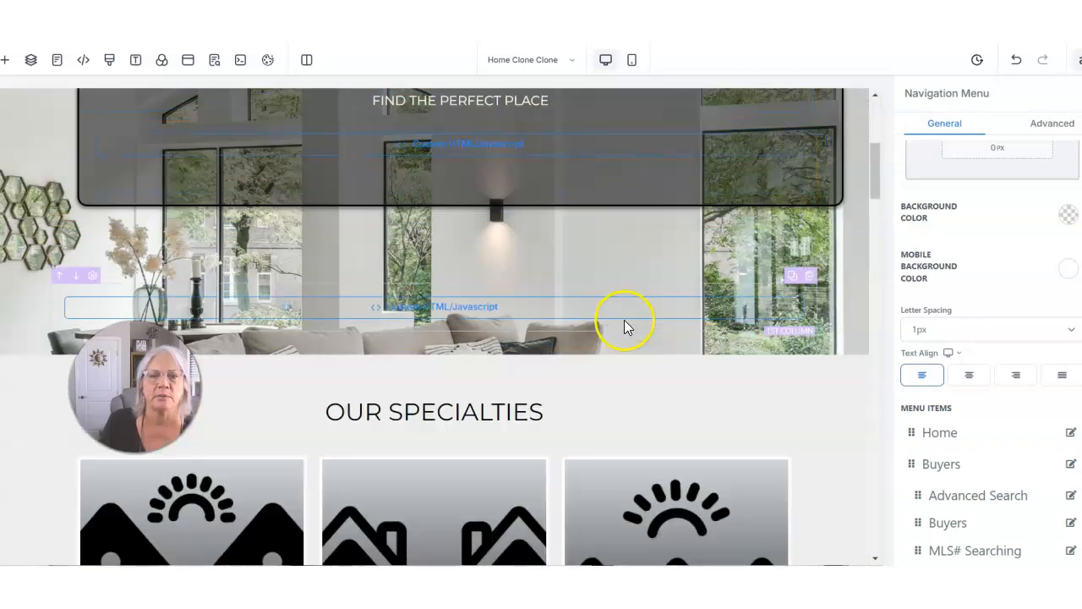
{"action": "scroll", "coordinate": [624, 319], "scroll_direction": "up", "scroll_amount": 7}
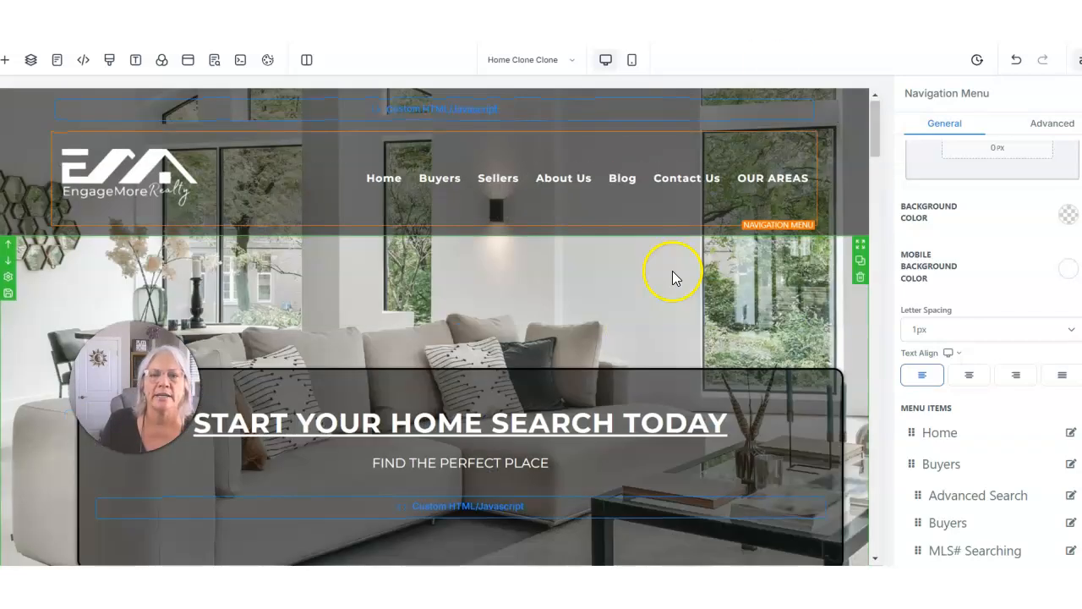
{"action": "left_click", "coordinate": [845, 112]}
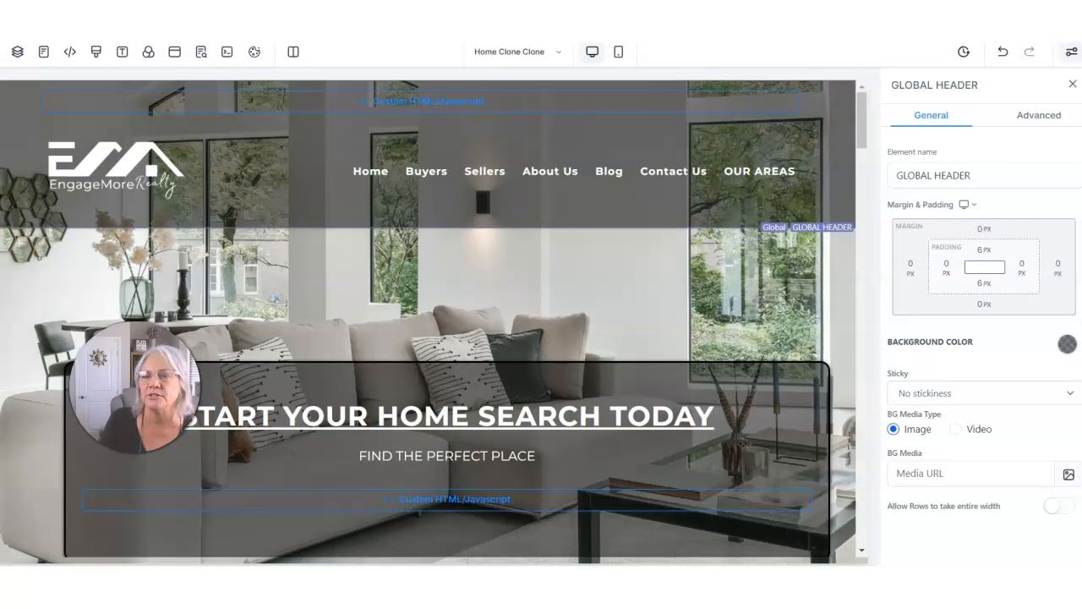
{"action": "left_click", "coordinate": [974, 394]}
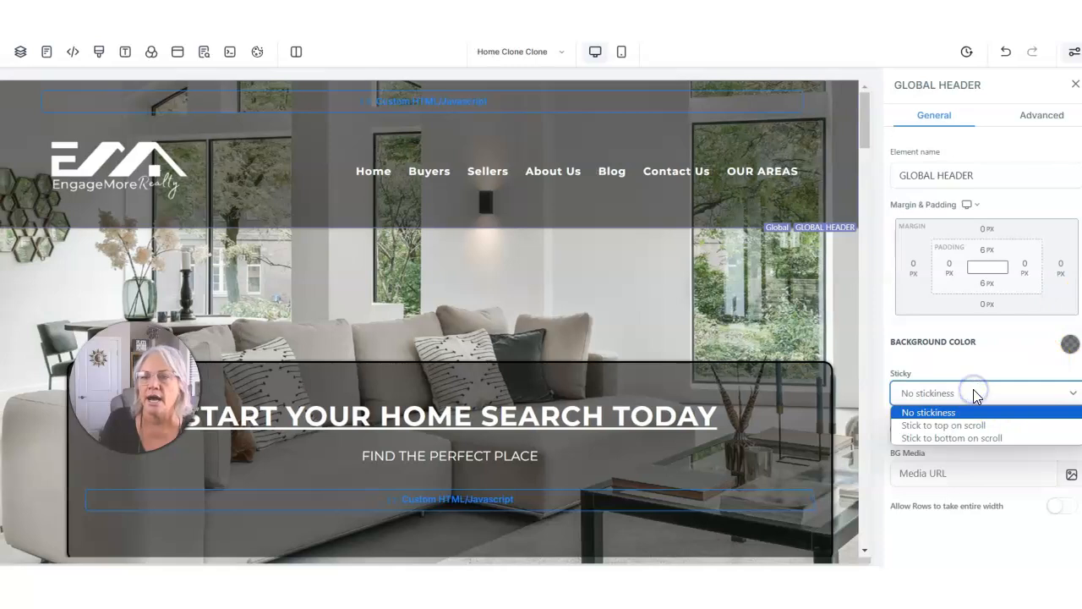
{"action": "left_click", "coordinate": [948, 425]}
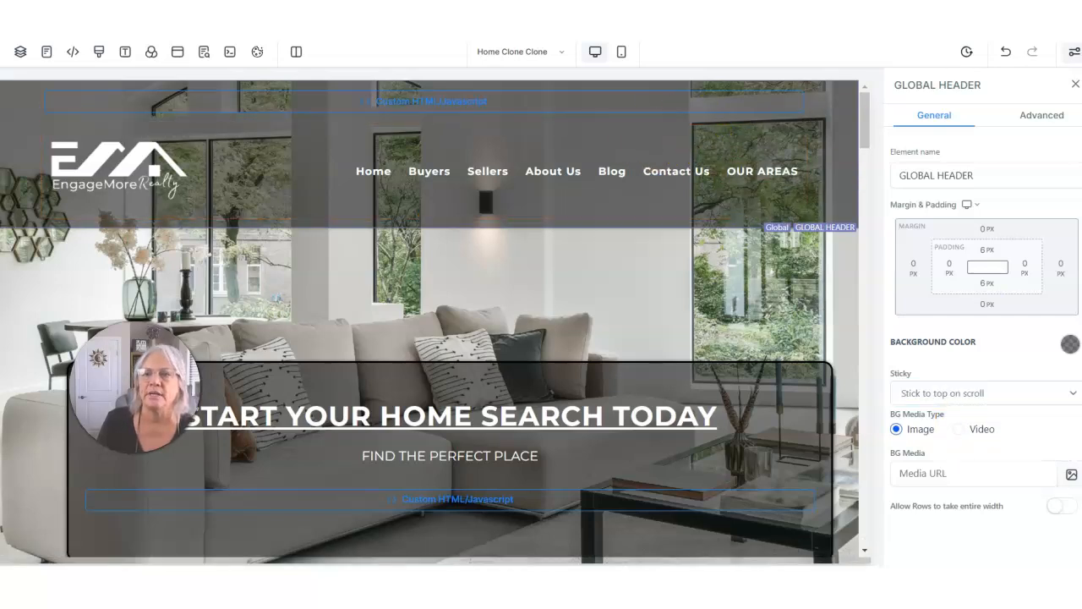
- Check the header's behavior while scrolling in the editor and on the live page, including the OUR AREAS submenu
{"action": "scroll", "coordinate": [784, 300], "scroll_direction": "down", "scroll_amount": 3}
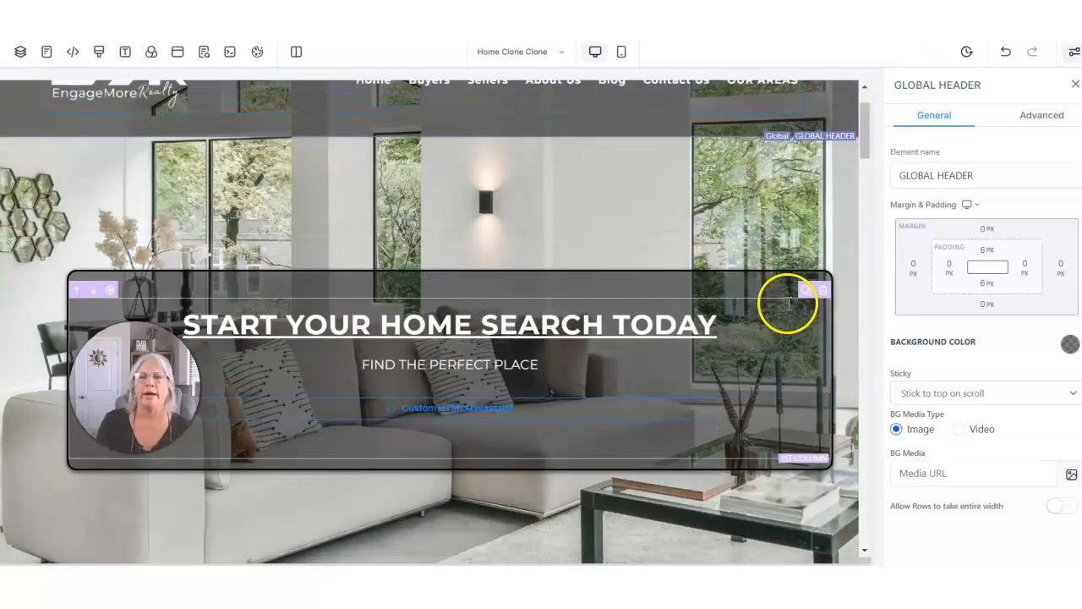
{"action": "scroll", "coordinate": [718, 283], "scroll_direction": "up", "scroll_amount": 3}
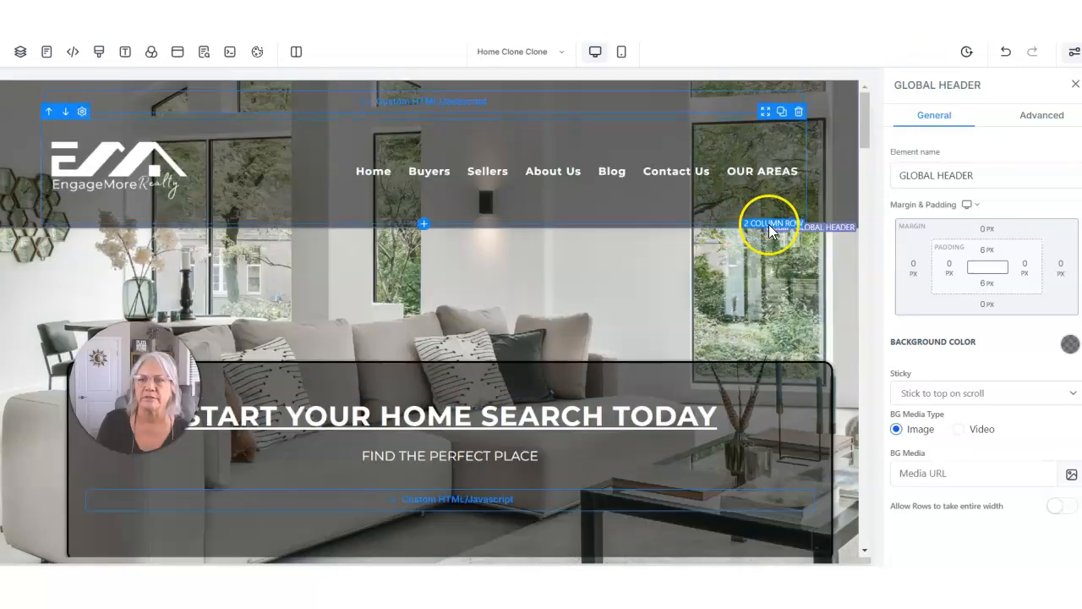
{"action": "scroll", "coordinate": [688, 226], "scroll_direction": "down", "scroll_amount": 1}
{"action": "scroll", "coordinate": [696, 218], "scroll_direction": "up", "scroll_amount": 1}
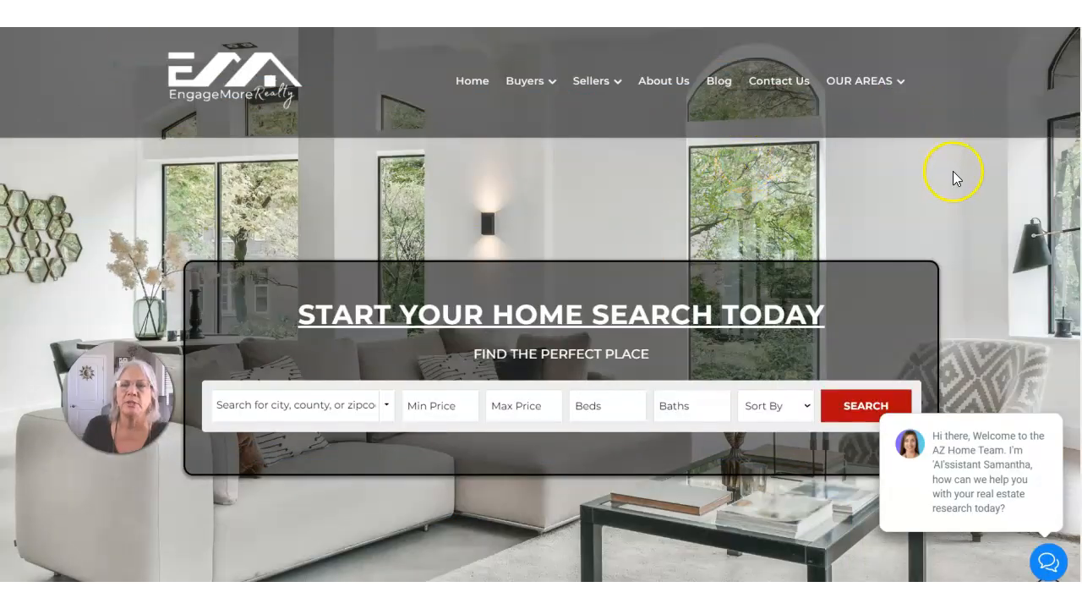
{"action": "mouse_move", "coordinate": [905, 95]}
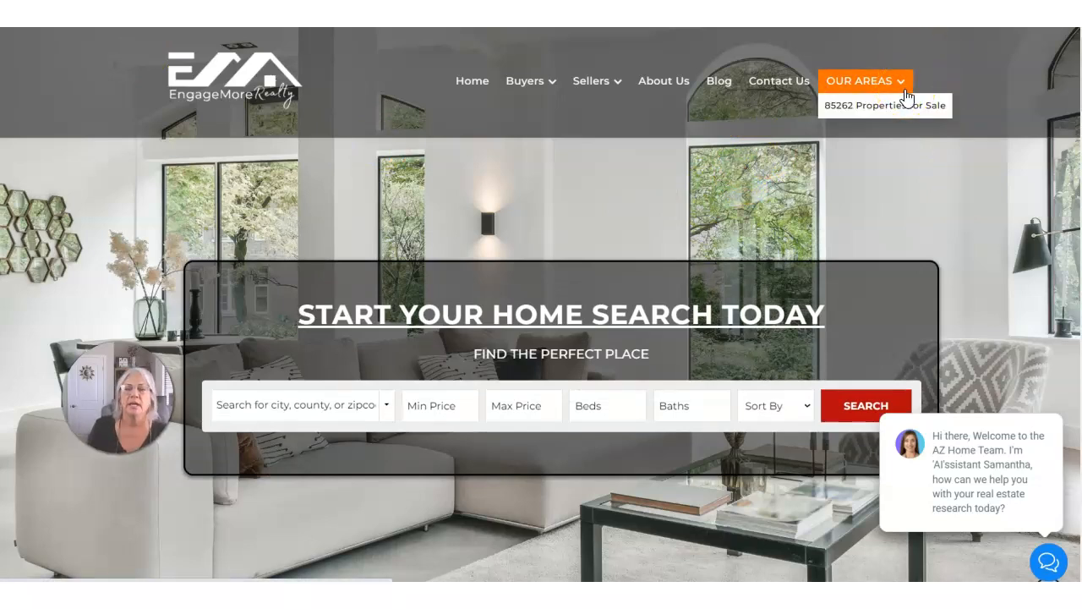
{"action": "scroll", "coordinate": [941, 207], "scroll_direction": "down", "scroll_amount": 5}
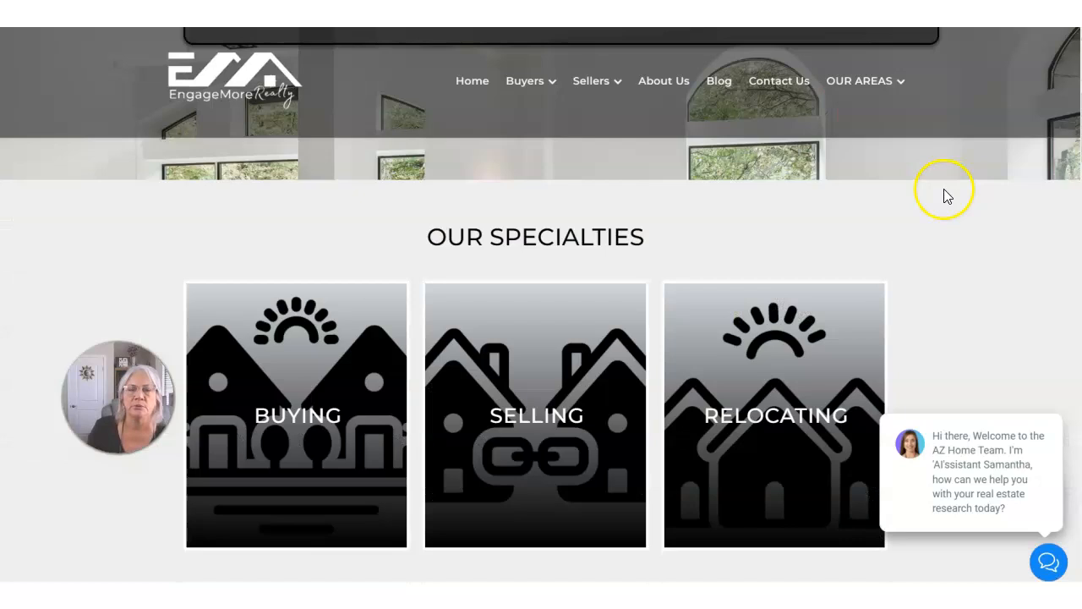
{"action": "scroll", "coordinate": [944, 188], "scroll_direction": "up", "scroll_amount": 5}
{"action": "scroll", "coordinate": [846, 127], "scroll_direction": "down", "scroll_amount": 3}
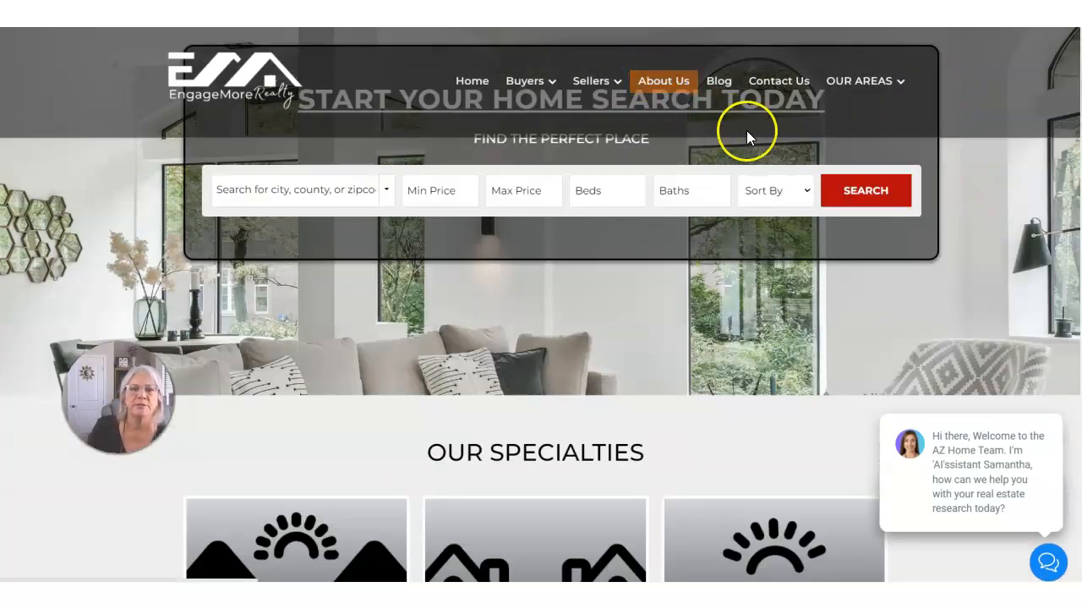
{"action": "scroll", "coordinate": [807, 188], "scroll_direction": "down", "scroll_amount": 3}
{"action": "scroll", "coordinate": [812, 183], "scroll_direction": "up", "scroll_amount": 5}
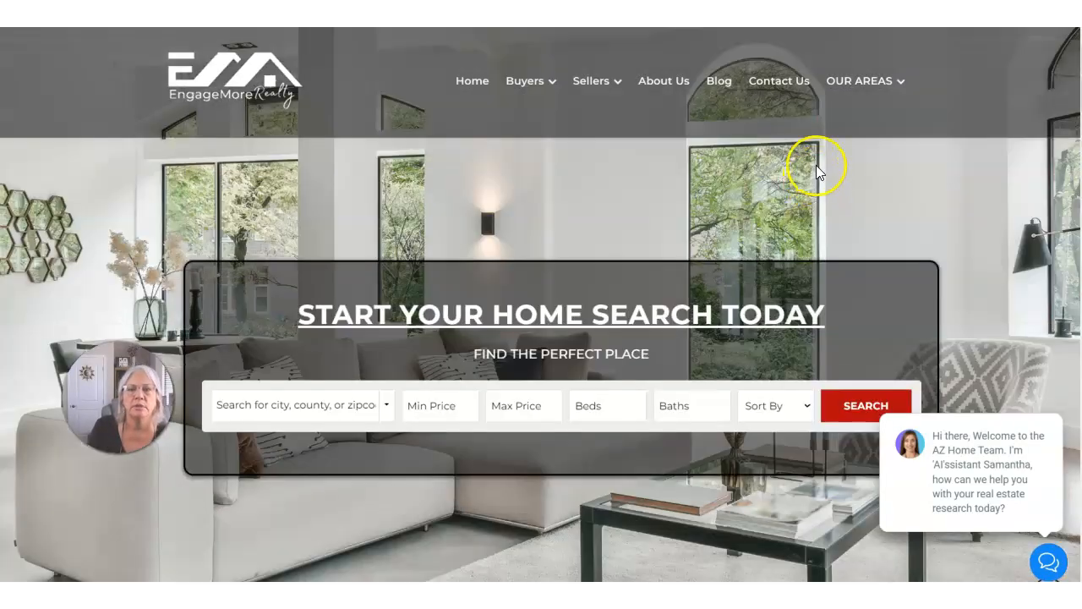
- Return to the page editor, try a light blue global header background while scrolling, and restore the Overlay background color
{"action": "left_click", "coordinate": [769, 15]}
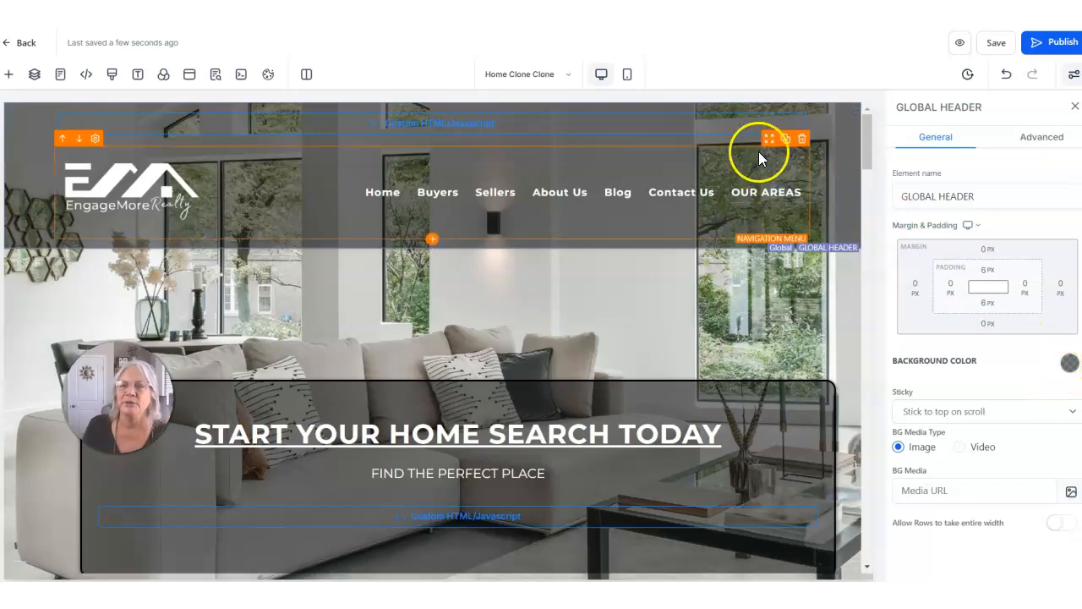
{"action": "left_click", "coordinate": [1069, 363]}
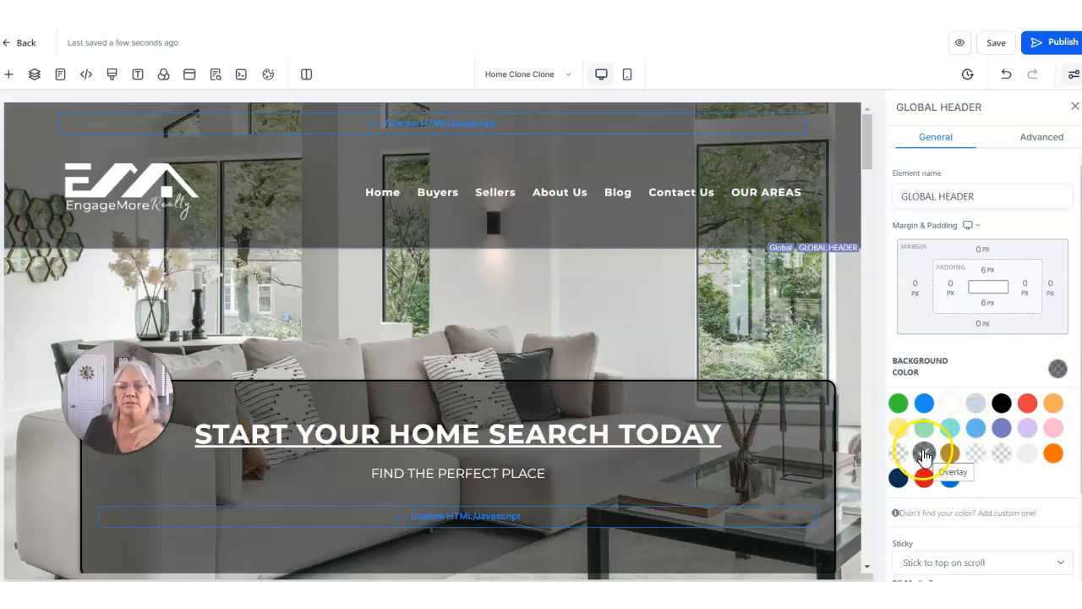
{"action": "left_click", "coordinate": [949, 406]}
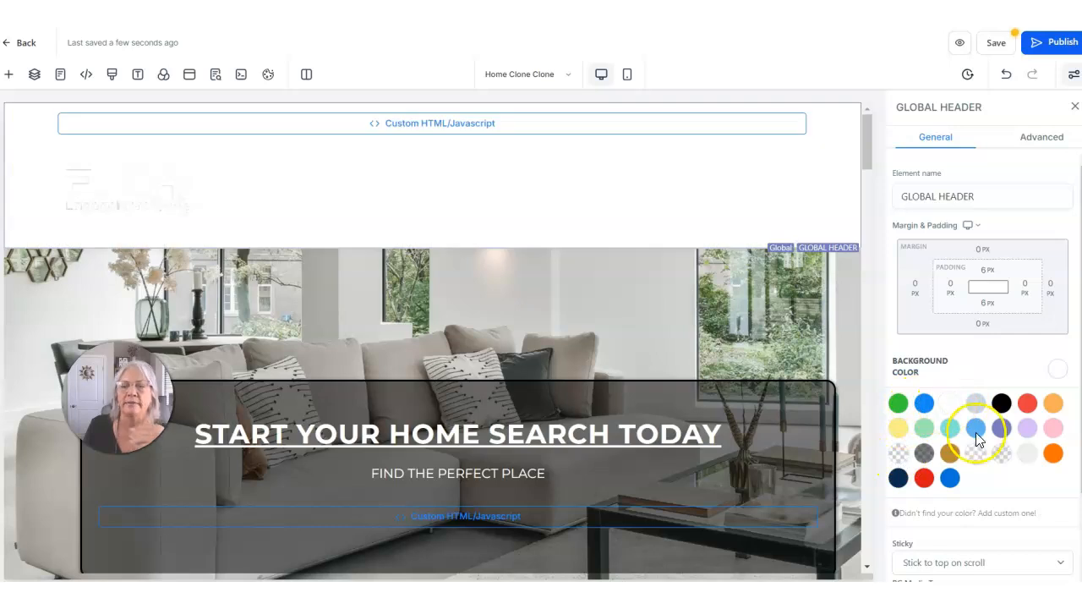
{"action": "left_click", "coordinate": [976, 428]}
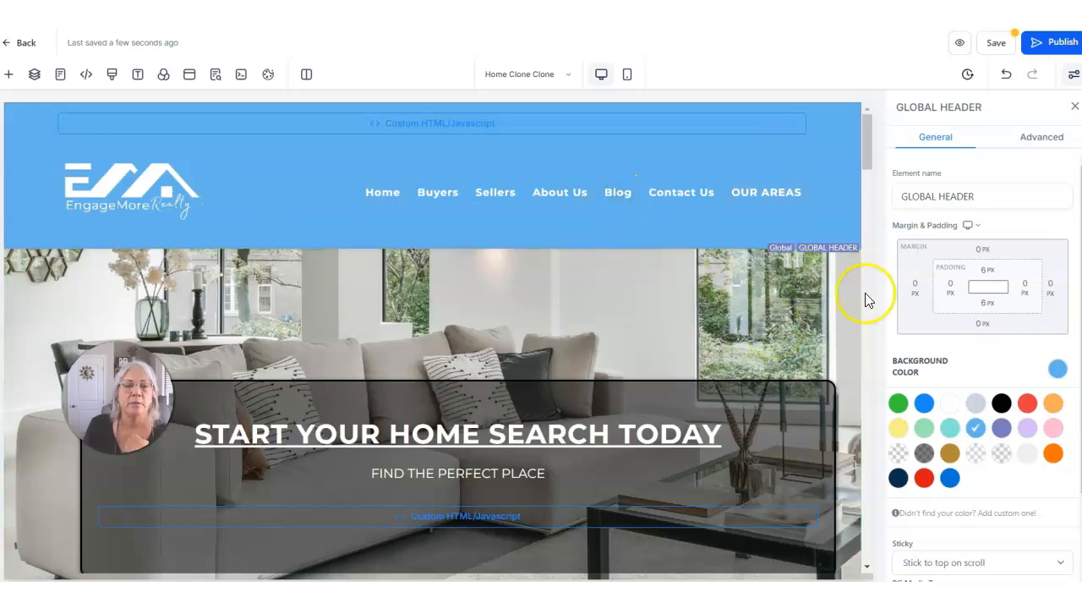
{"action": "scroll", "coordinate": [764, 285], "scroll_direction": "down", "scroll_amount": 3}
{"action": "scroll", "coordinate": [763, 285], "scroll_direction": "up", "scroll_amount": 3}
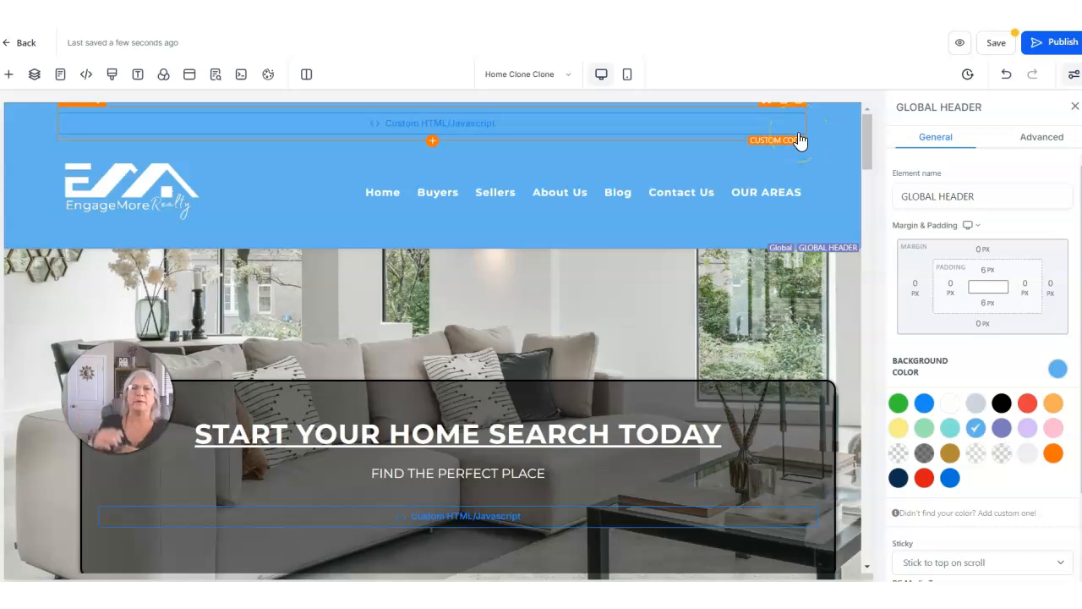
{"action": "scroll", "coordinate": [715, 313], "scroll_direction": "down", "scroll_amount": 4}
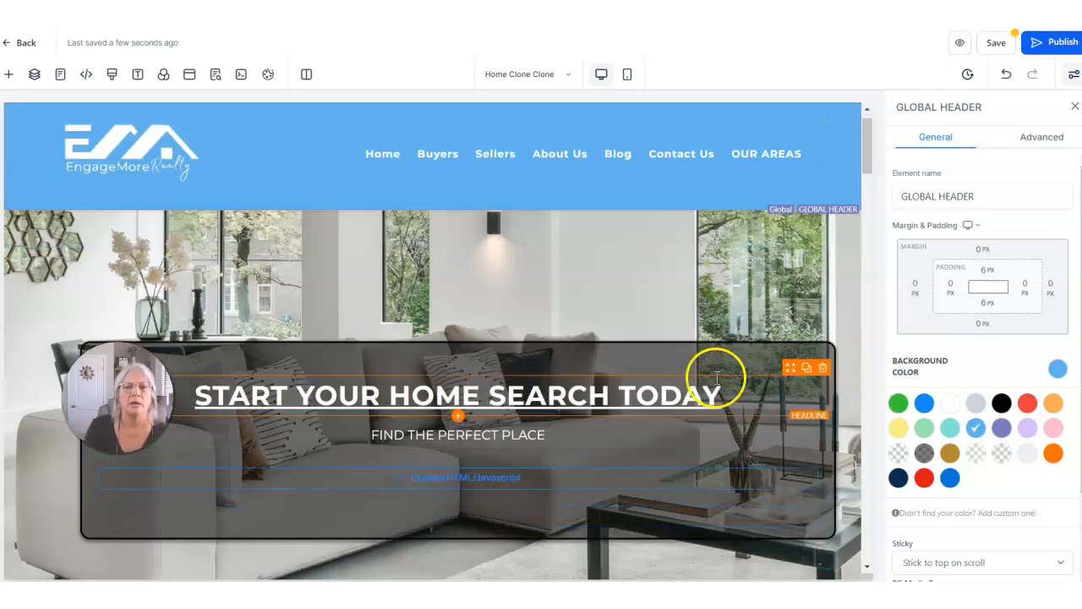
{"action": "scroll", "coordinate": [592, 287], "scroll_direction": "up", "scroll_amount": 2}
{"action": "scroll", "coordinate": [616, 285], "scroll_direction": "up", "scroll_amount": 3}
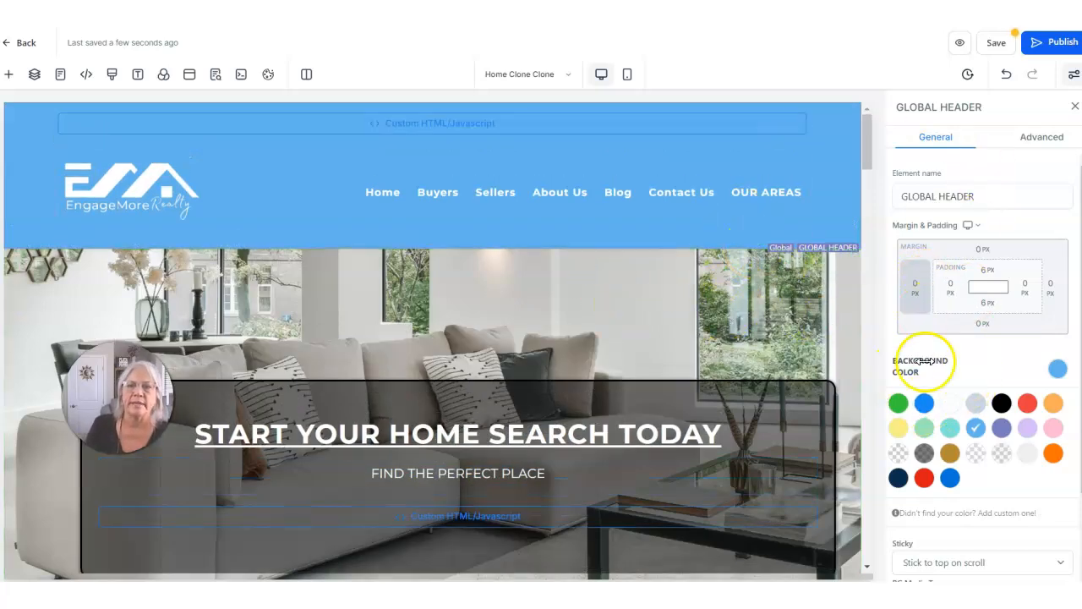
{"action": "left_click", "coordinate": [925, 454]}
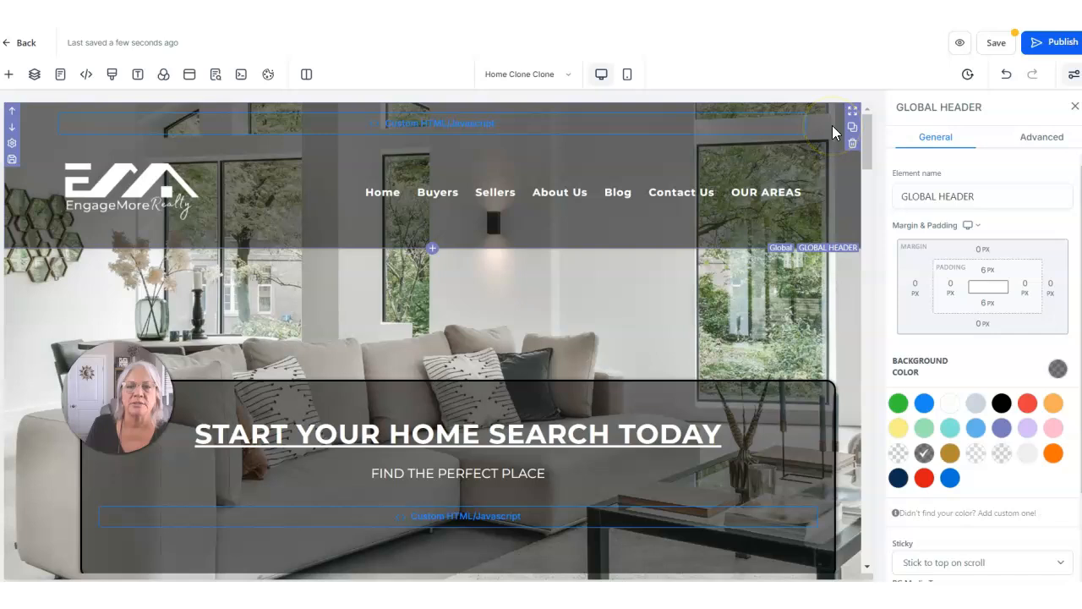
- Open the navigation menu's settings and examine its font, color, item spacing and brand logo options
{"action": "left_click", "coordinate": [138, 207]}
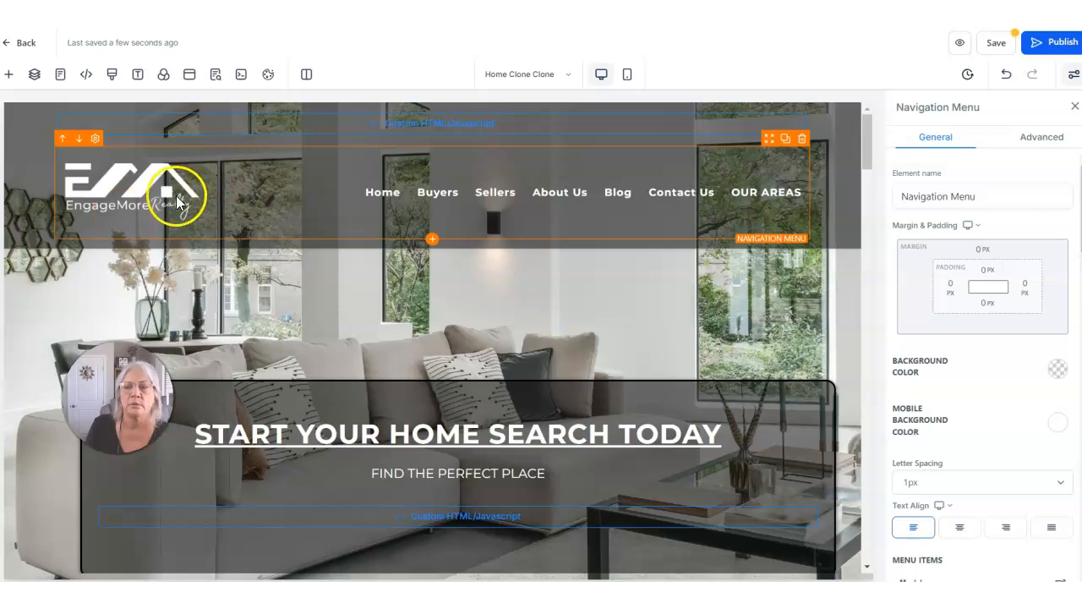
{"action": "scroll", "coordinate": [1006, 402], "scroll_direction": "down", "scroll_amount": 2}
{"action": "scroll", "coordinate": [1001, 410], "scroll_direction": "down", "scroll_amount": 10}
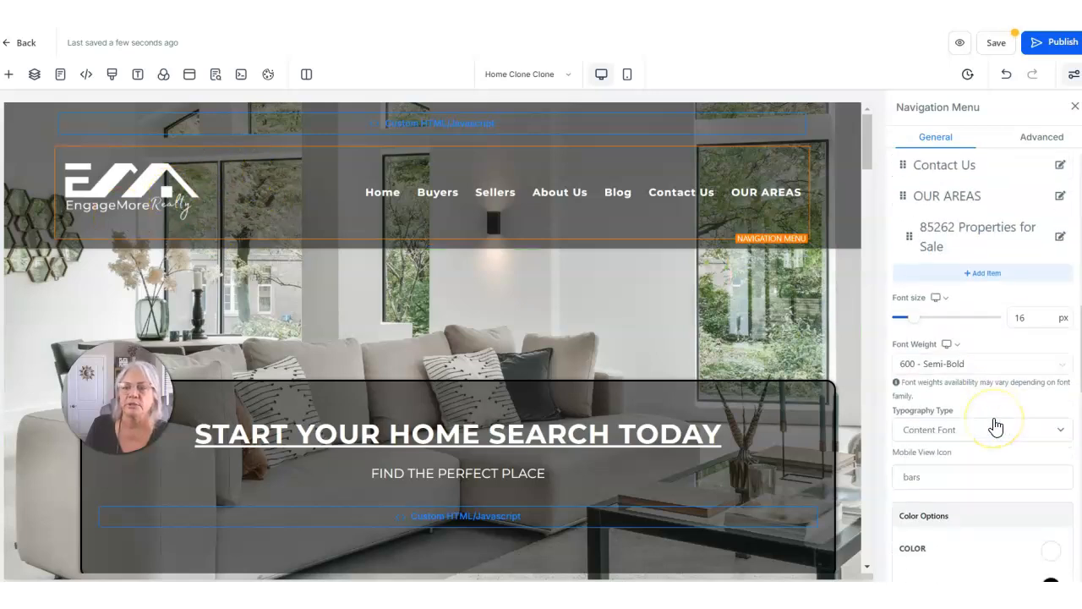
{"action": "scroll", "coordinate": [994, 426], "scroll_direction": "down", "scroll_amount": 5}
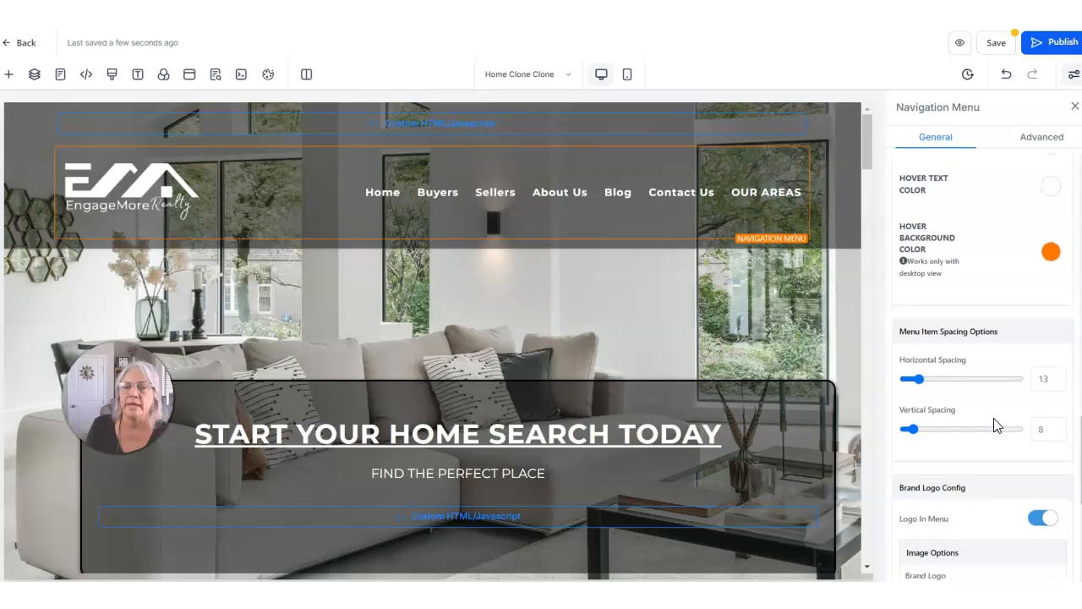
{"action": "scroll", "coordinate": [994, 425], "scroll_direction": "up", "scroll_amount": 3}
{"action": "scroll", "coordinate": [994, 425], "scroll_direction": "down", "scroll_amount": 4}
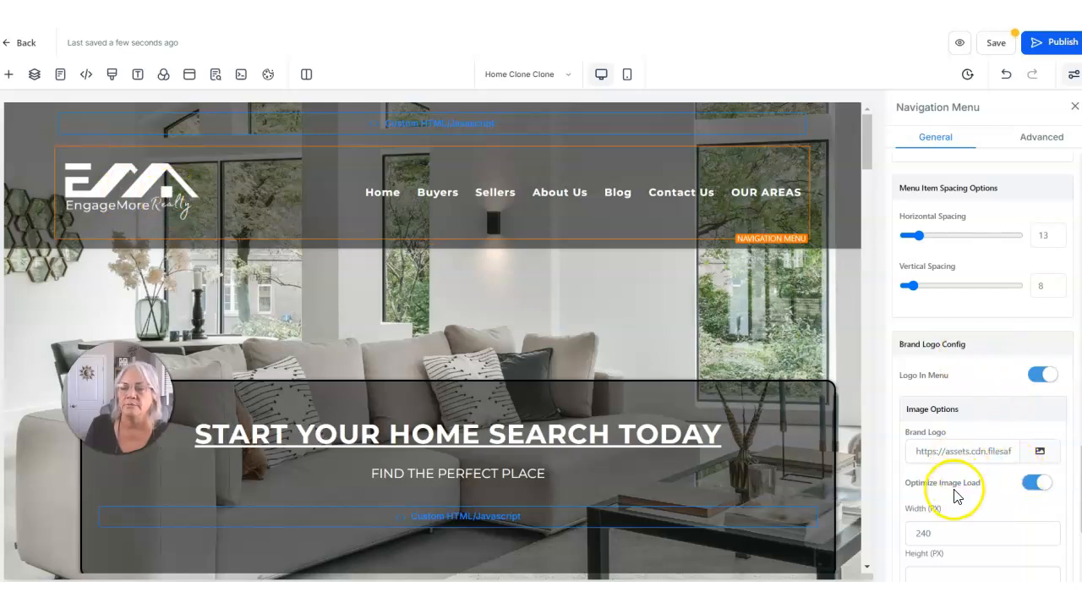
{"action": "scroll", "coordinate": [953, 494], "scroll_direction": "down", "scroll_amount": 1}
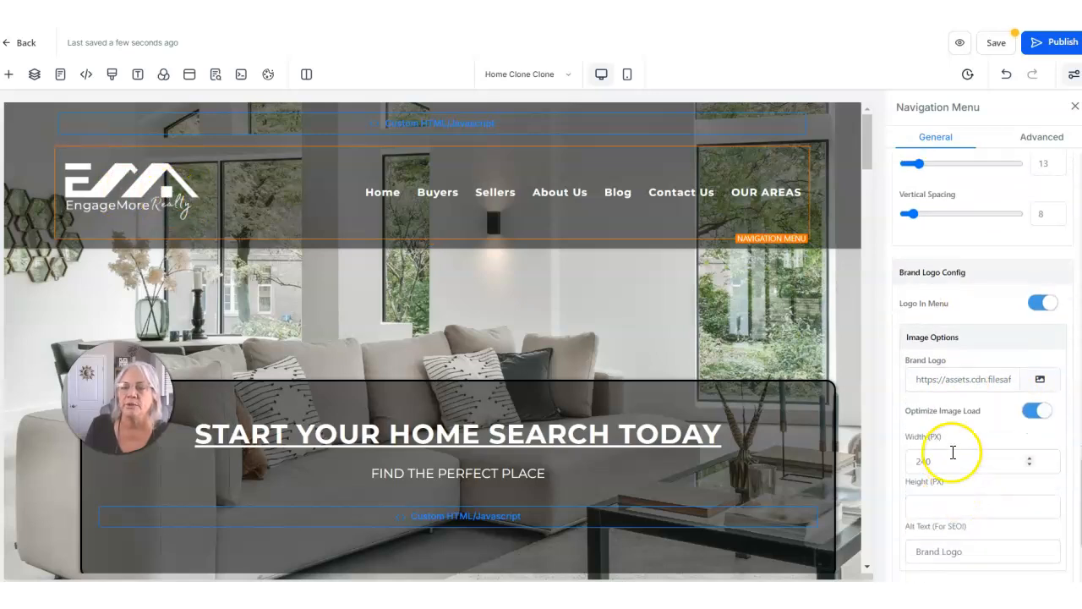
{"action": "left_click", "coordinate": [1043, 384]}
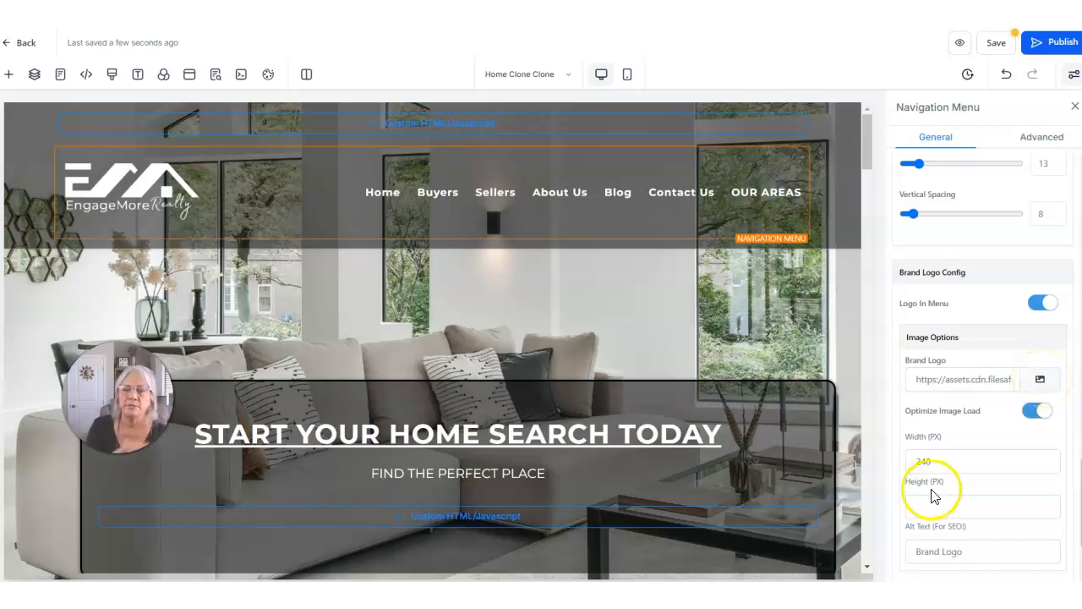
{"action": "scroll", "coordinate": [947, 457], "scroll_direction": "down", "scroll_amount": 1}
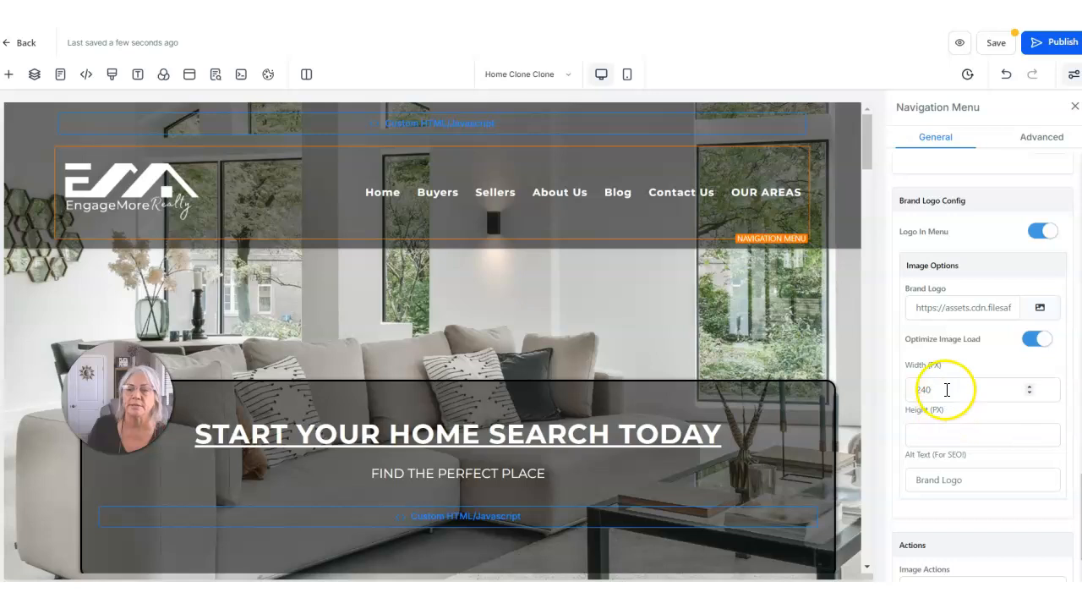
- Try a brand logo size of 500 px width and 100 px height in the navigation menu
{"action": "left_click", "coordinate": [945, 391]}
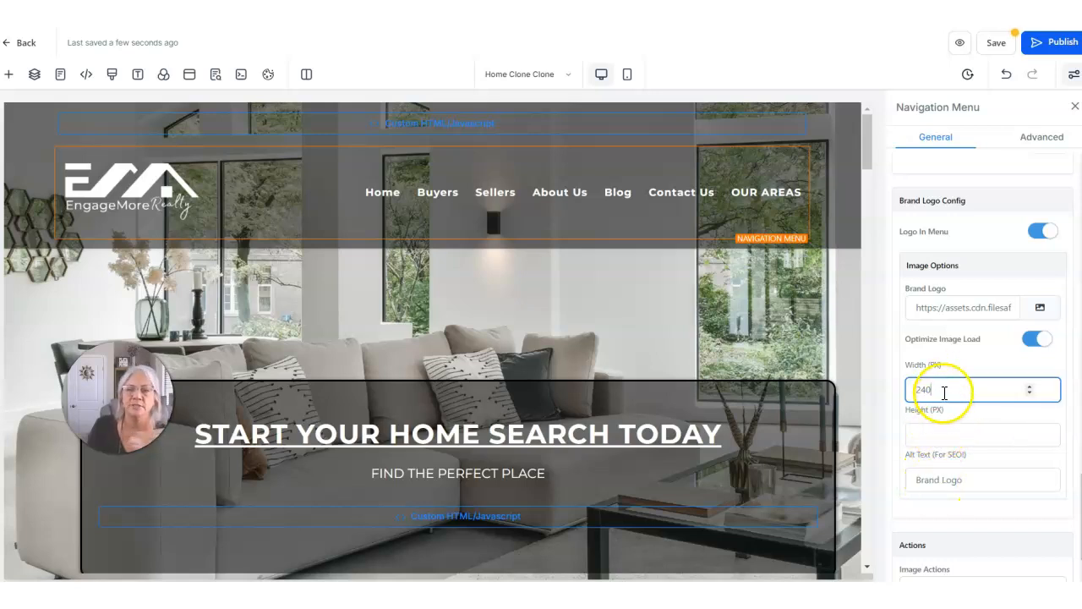
{"action": "left_click_drag", "start_coordinate": [945, 391], "coordinate": [901, 389]}
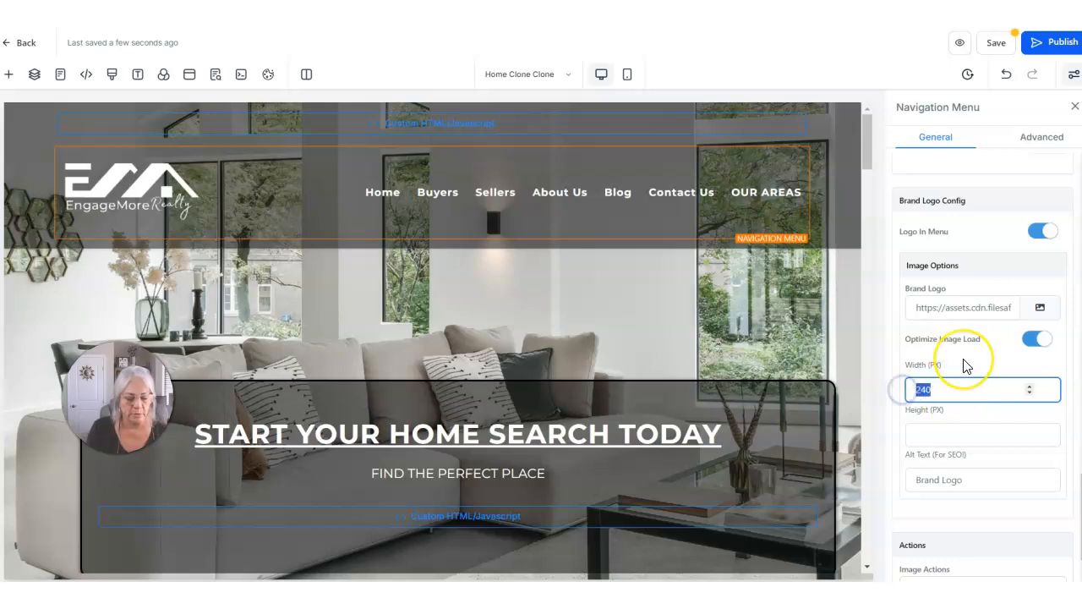
{"action": "type", "text": "500"}
{"action": "key", "text": "Tab"}
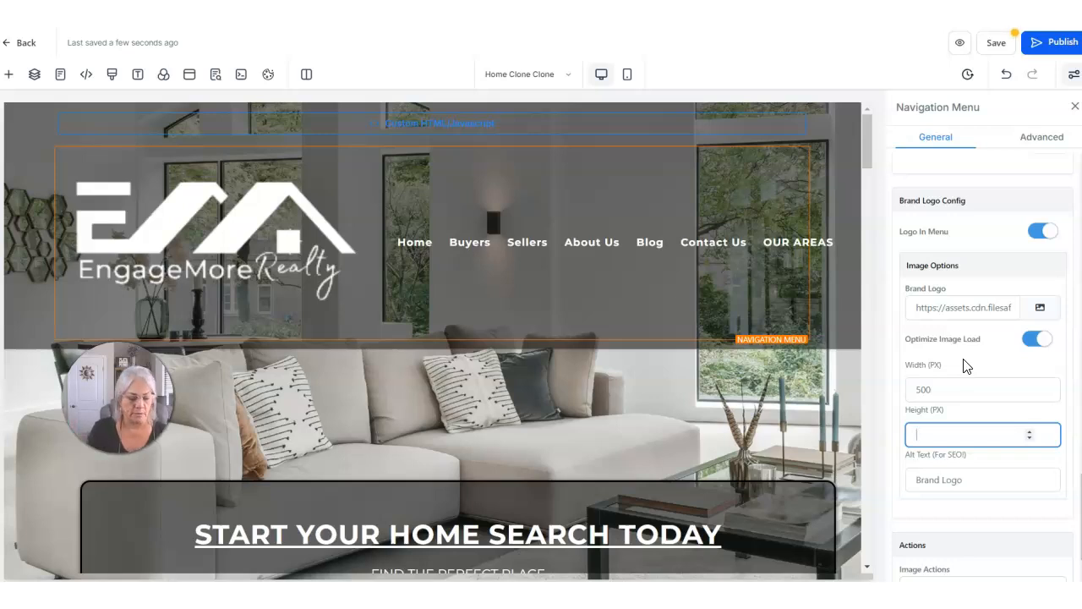
{"action": "type", "text": "100"}
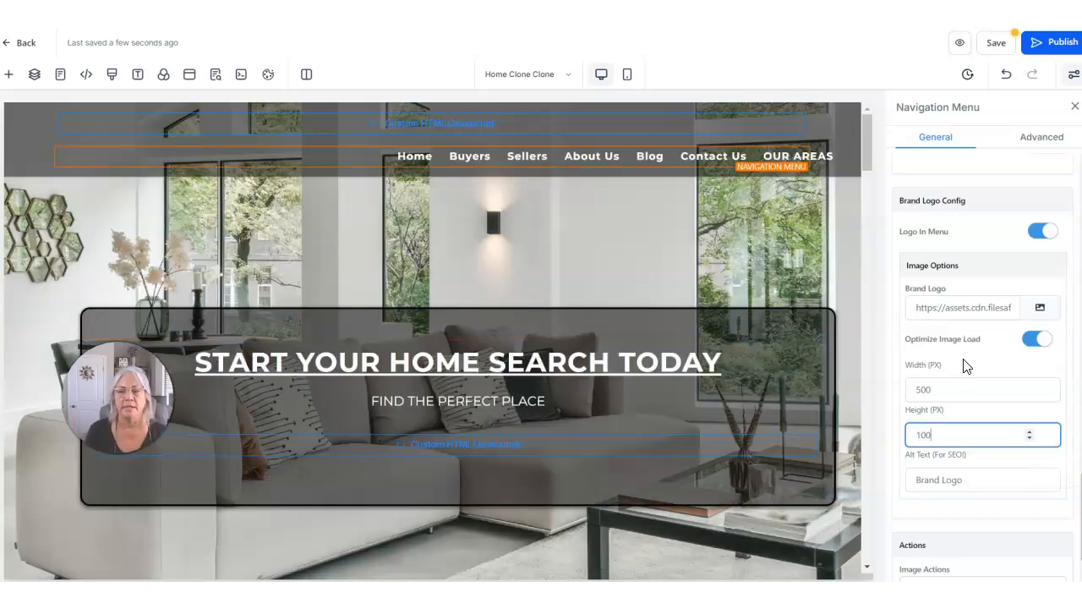
{"action": "key", "text": "Tab"}
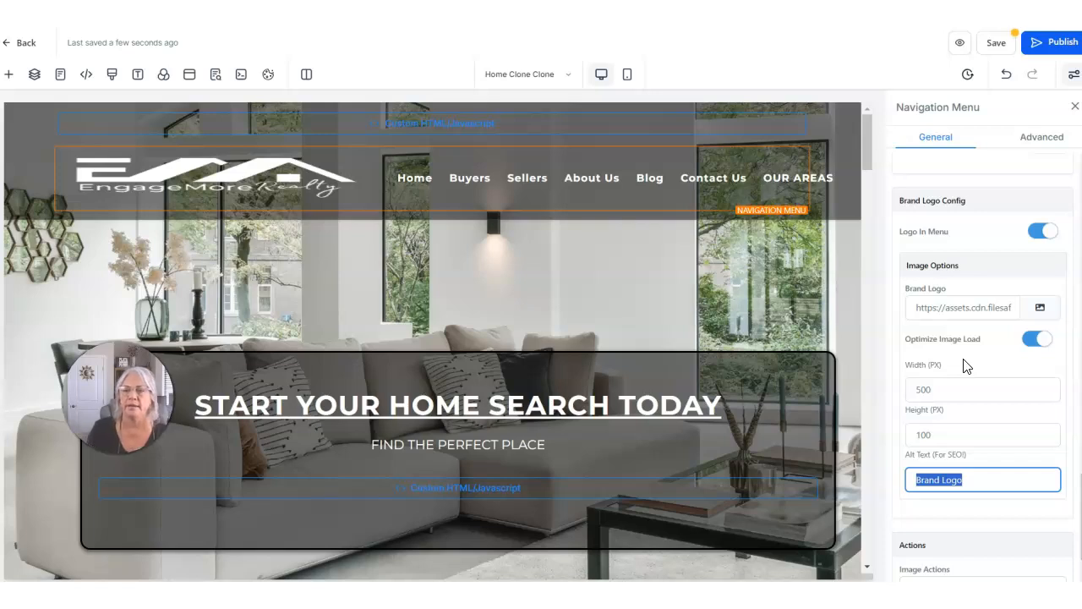
- Clear the brand logo's height and try a width of 100 px
{"action": "double_click", "coordinate": [954, 434]}
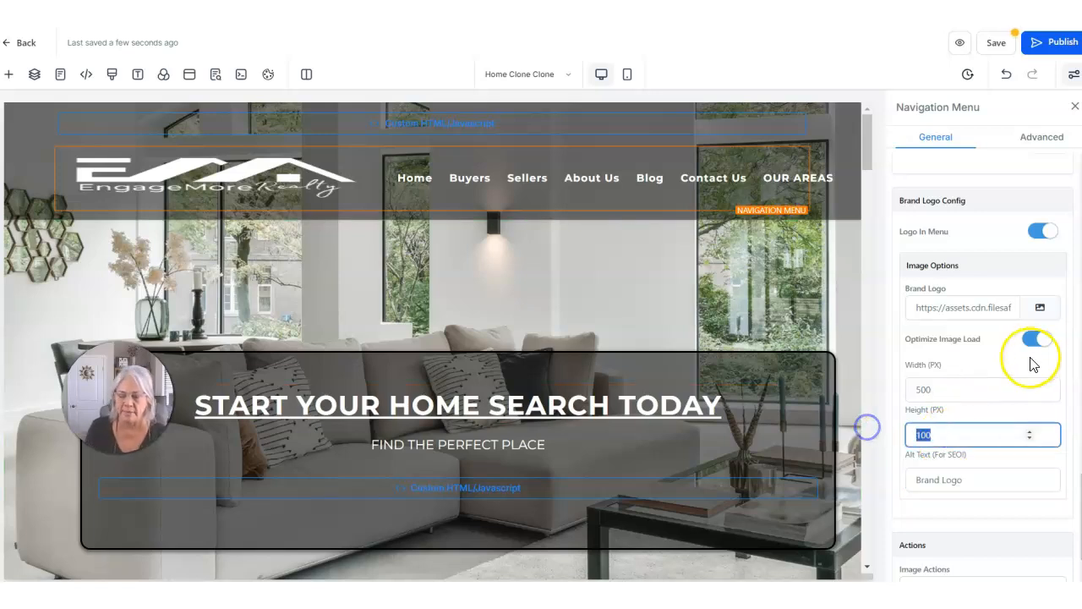
{"action": "key", "text": "BackSpace"}
{"action": "left_click_drag", "start_coordinate": [972, 389], "coordinate": [896, 384]}
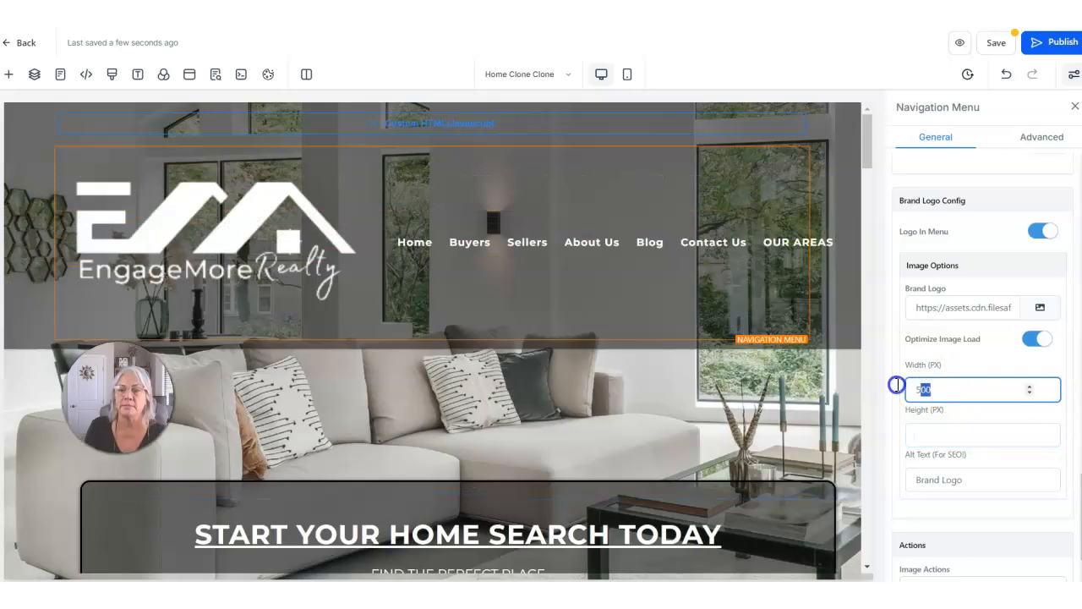
{"action": "key", "text": "BackSpace"}
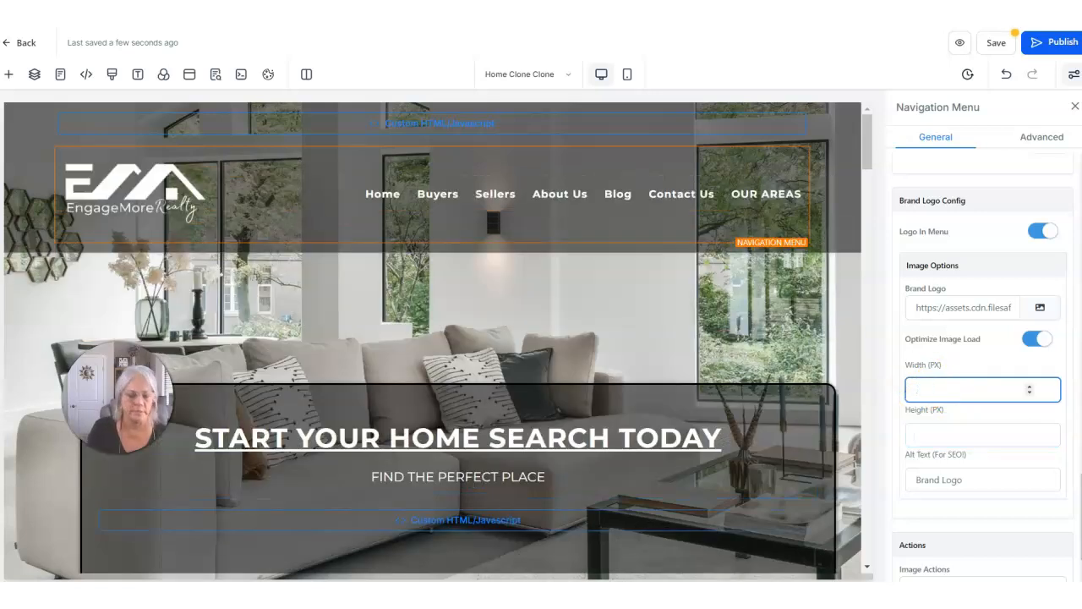
{"action": "type", "text": "100"}
{"action": "key", "text": "Tab"}
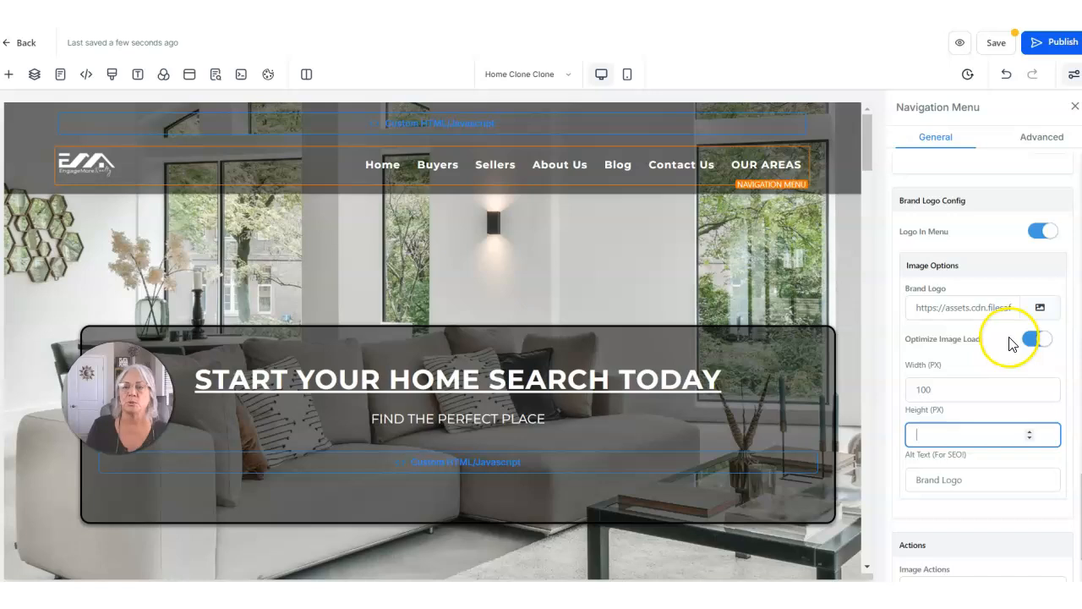
- Set the brand logo's width to 240 px, leaving the height empty
{"action": "double_click", "coordinate": [955, 389]}
{"action": "type", "text": "2"}
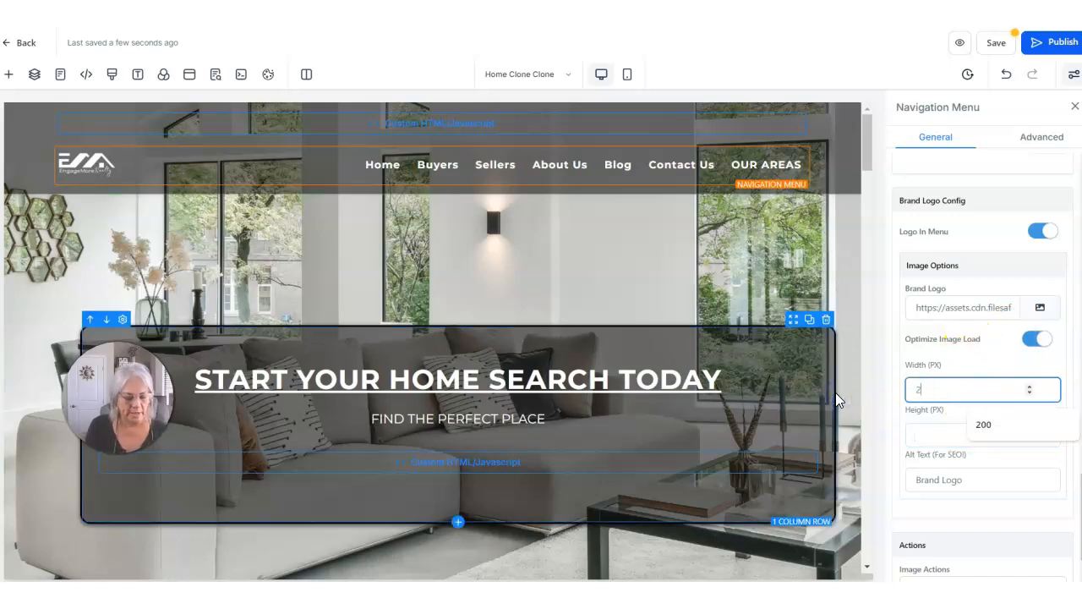
{"action": "type", "text": "40"}
{"action": "key", "text": "Tab"}
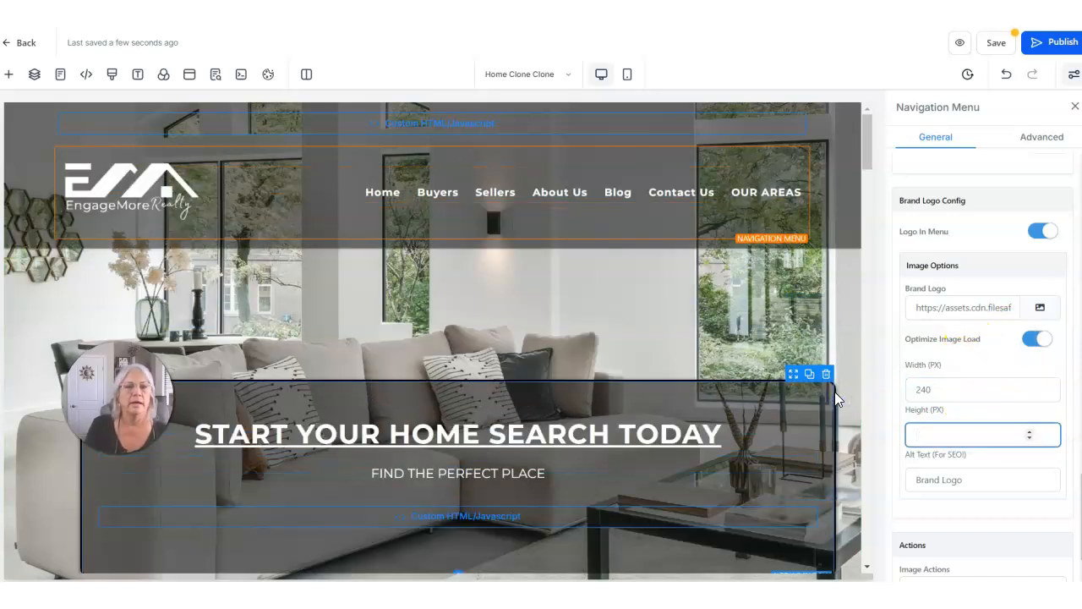
- Set the horizontal spacing between the navigation menu items to 8
{"action": "mouse_move", "coordinate": [452, 275]}
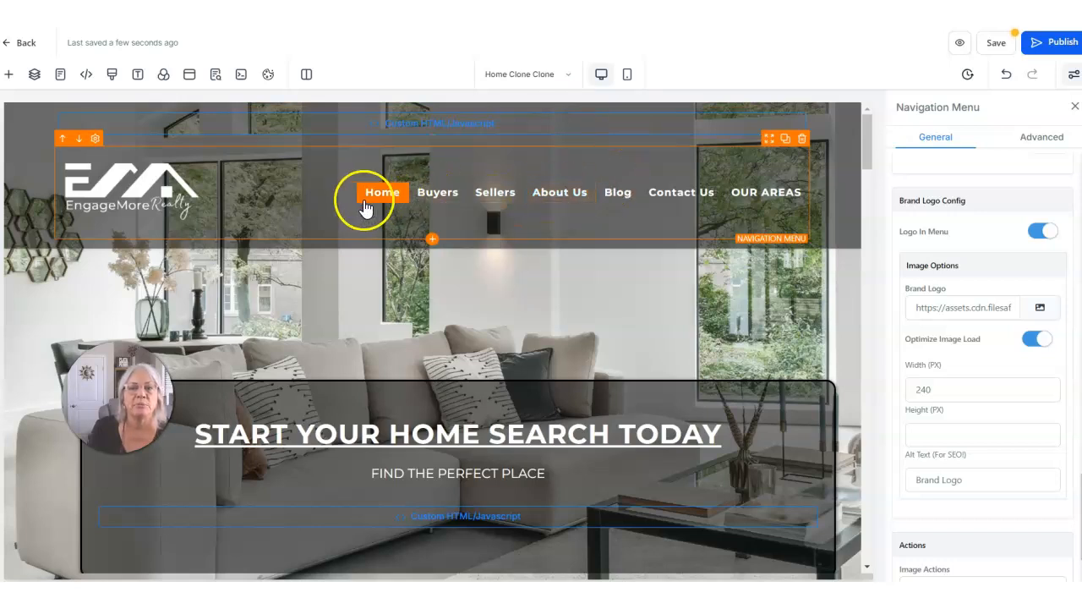
{"action": "mouse_move", "coordinate": [780, 206]}
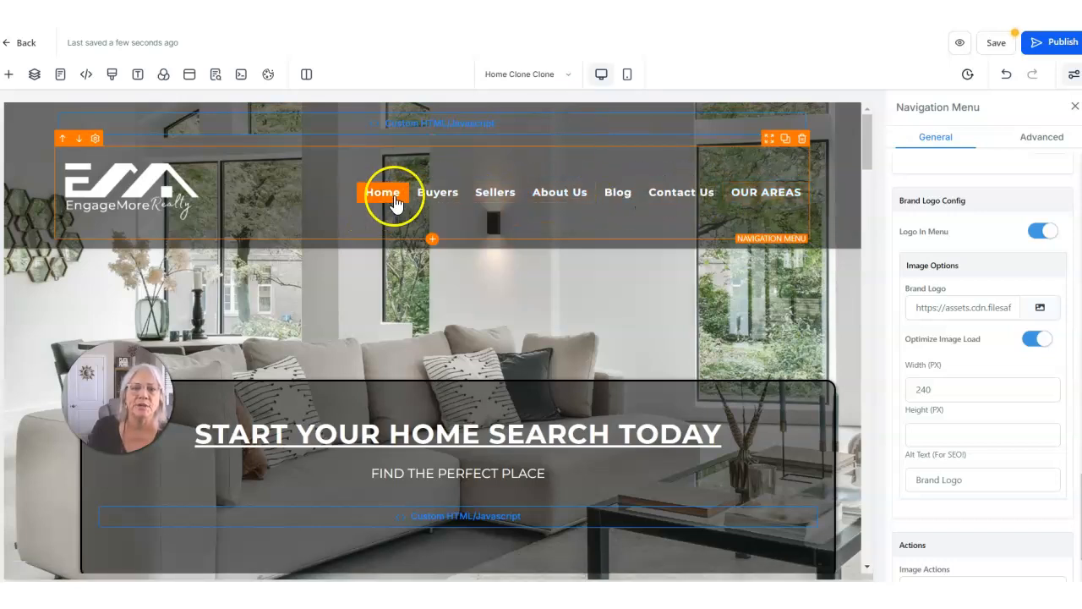
{"action": "mouse_move", "coordinate": [437, 198]}
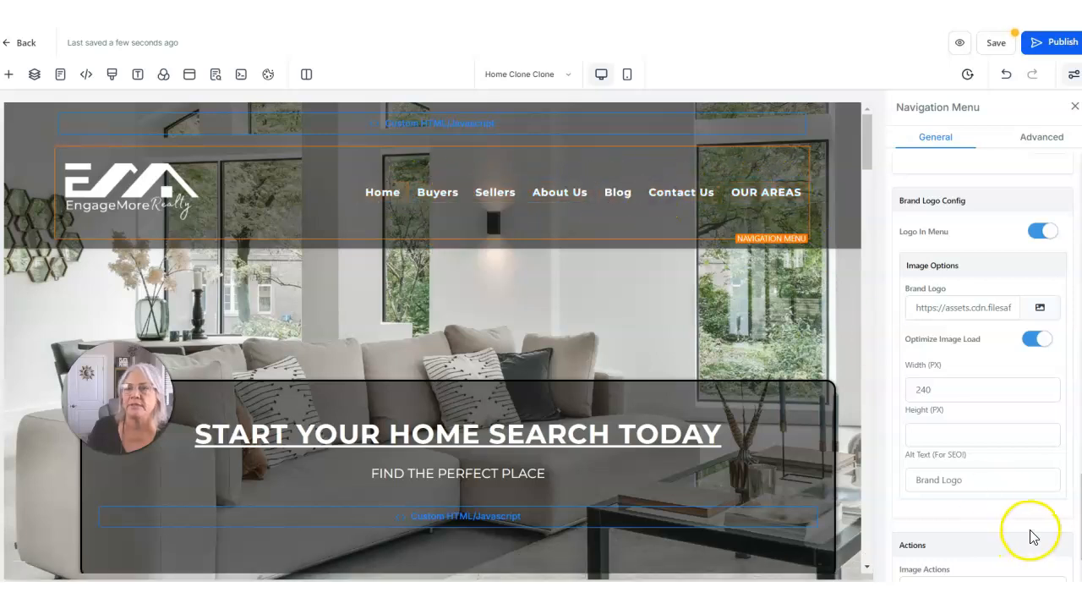
{"action": "scroll", "coordinate": [1039, 437], "scroll_direction": "down", "scroll_amount": 3}
{"action": "scroll", "coordinate": [1039, 437], "scroll_direction": "up", "scroll_amount": 5}
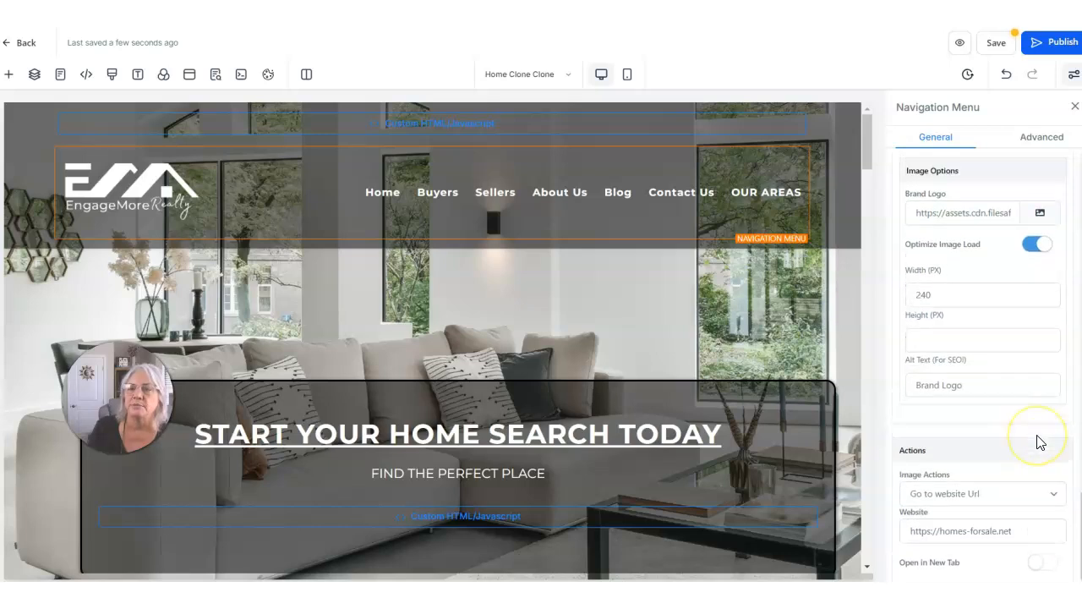
{"action": "scroll", "coordinate": [1039, 437], "scroll_direction": "up", "scroll_amount": 3}
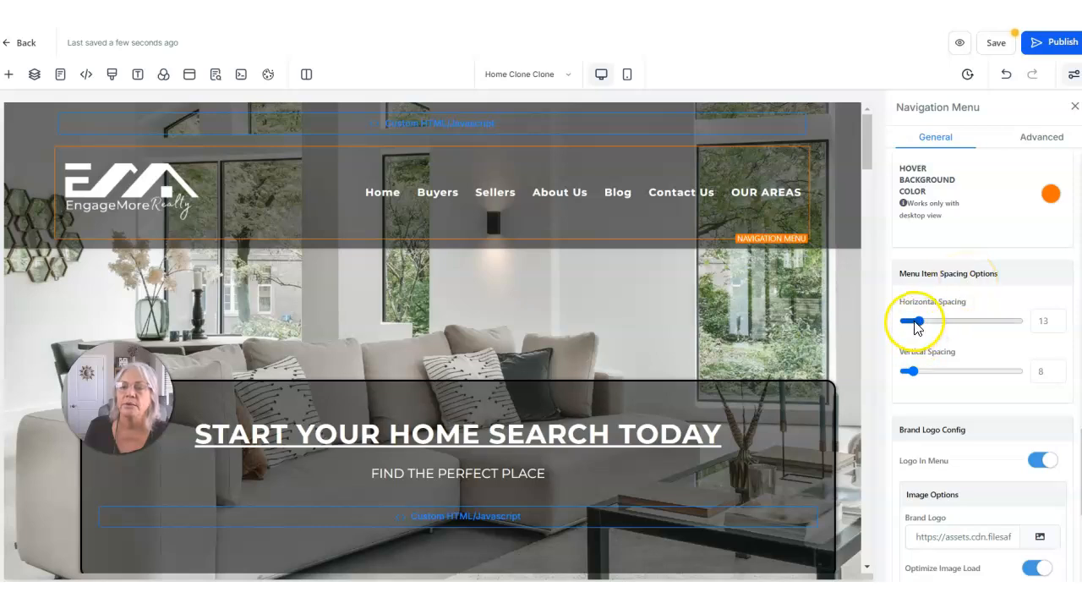
{"action": "mouse_move", "coordinate": [919, 323]}
{"action": "left_mouse_down"}
{"action": "mouse_move", "coordinate": [966, 322]}
{"action": "mouse_move", "coordinate": [921, 321]}
{"action": "mouse_move", "coordinate": [910, 332]}
{"action": "left_mouse_up"}
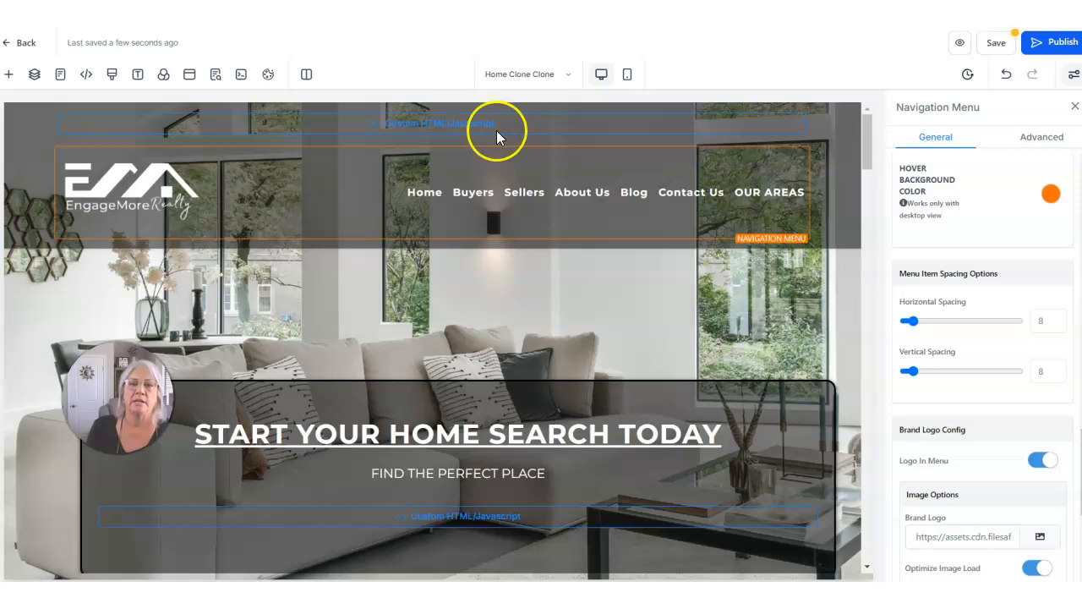
- Show the page in its mobile layout and examine the header's logo and collapsed menu icon
{"action": "left_click", "coordinate": [627, 77]}
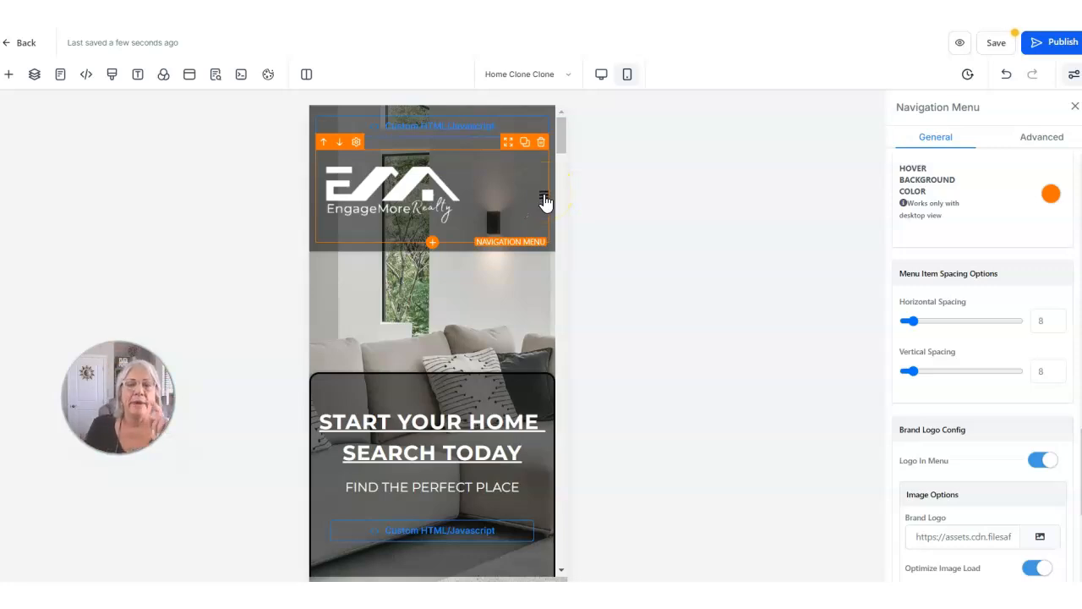
{"action": "left_click", "coordinate": [602, 75]}
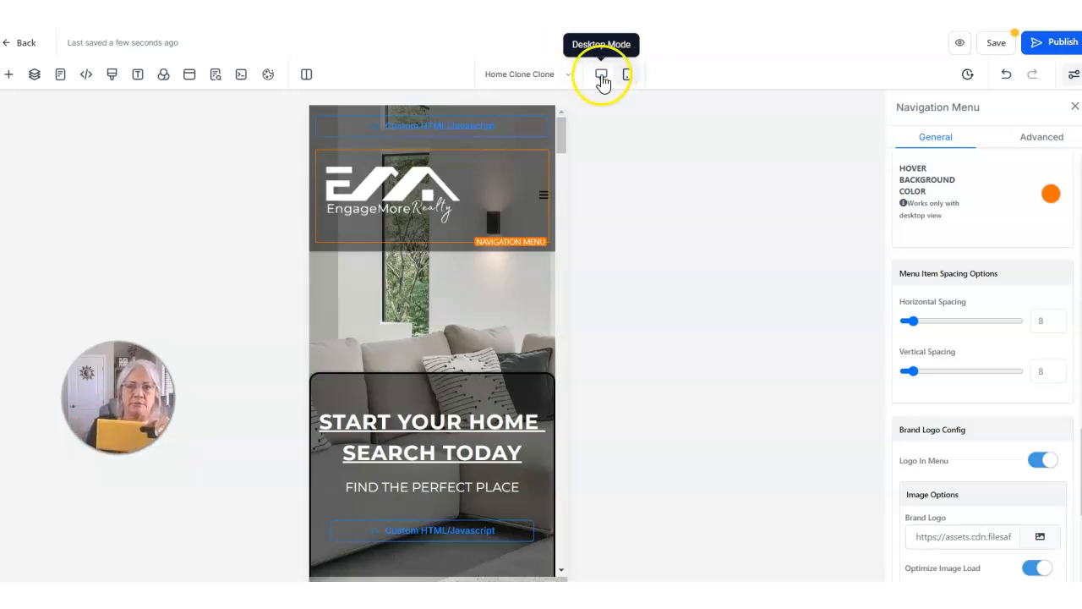
{"action": "left_click", "coordinate": [535, 181]}
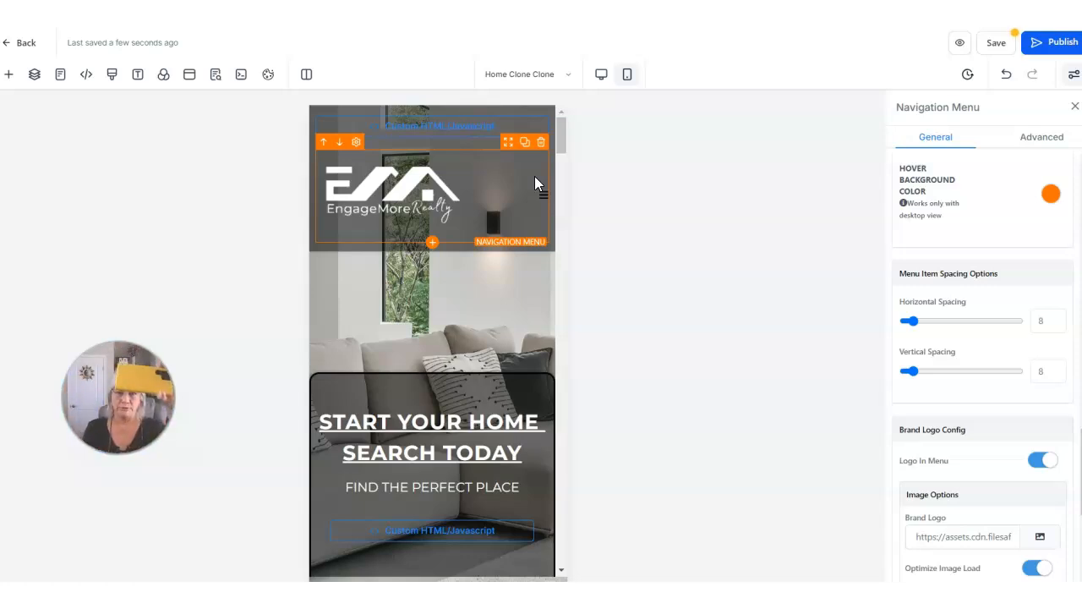
- Return the page to its desktop layout and show the submenu under OUR AREAS
{"action": "left_click", "coordinate": [600, 78]}
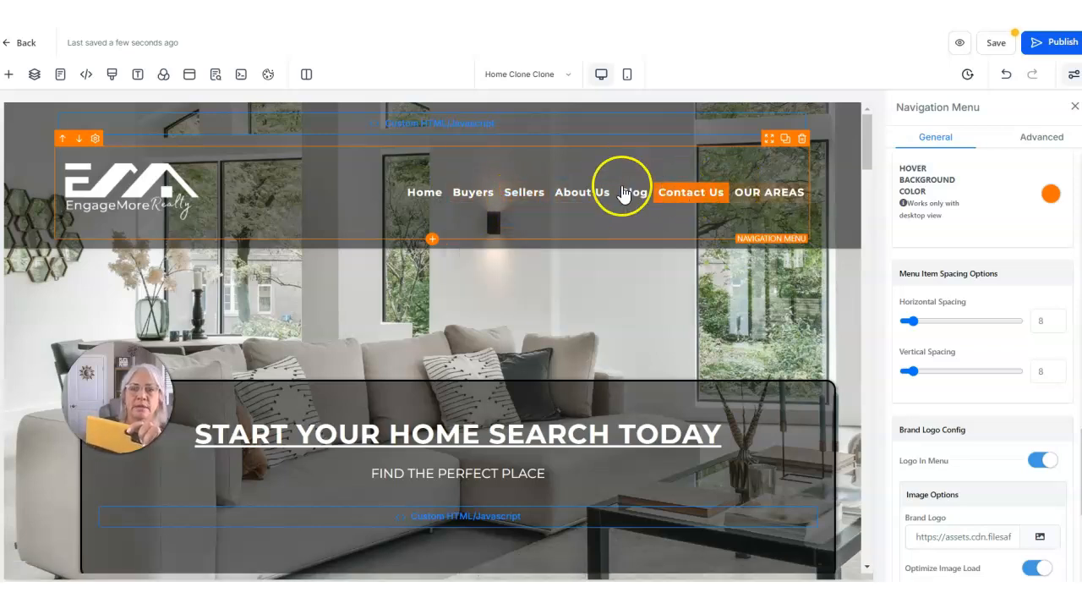
{"action": "mouse_move", "coordinate": [776, 193]}
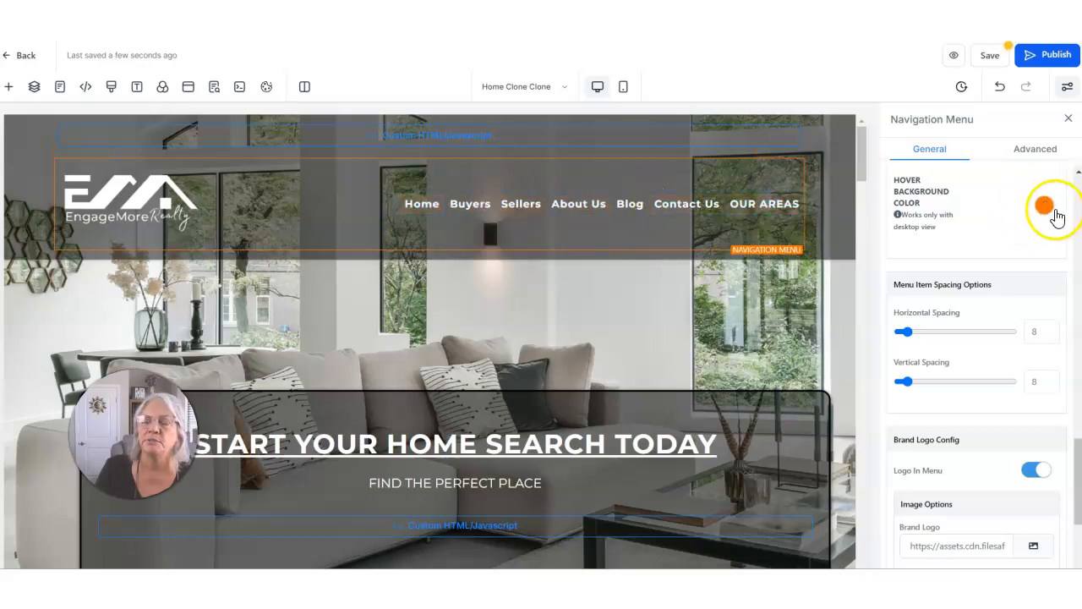
- Try red as the navigation menu's hover background color, and set it back to orange
{"action": "scroll", "coordinate": [1050, 216], "scroll_direction": "up", "scroll_amount": 2}
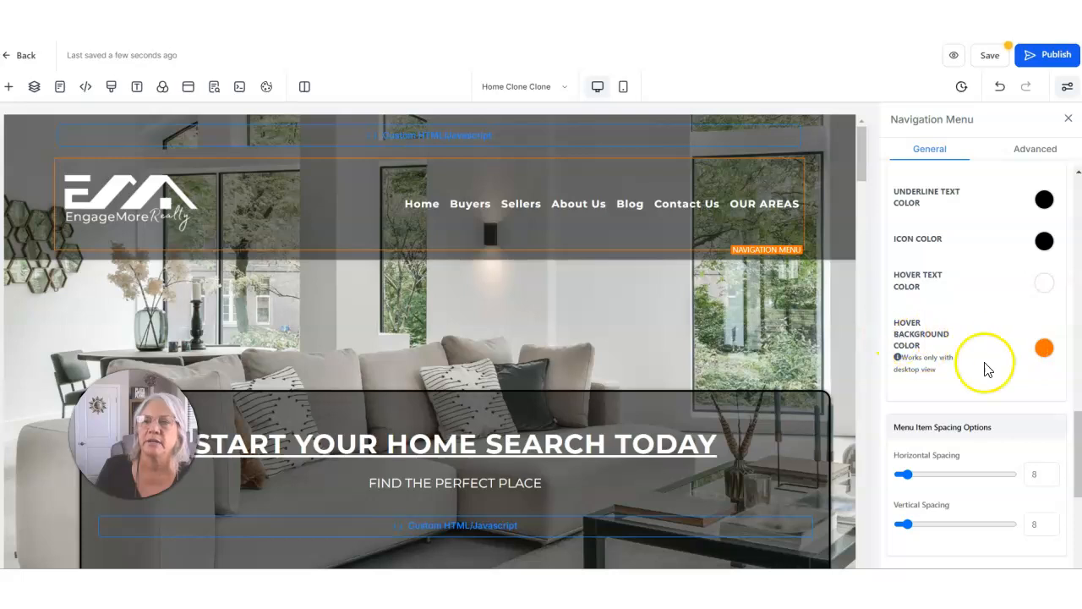
{"action": "left_click", "coordinate": [1046, 349]}
{"action": "left_click", "coordinate": [1029, 401]}
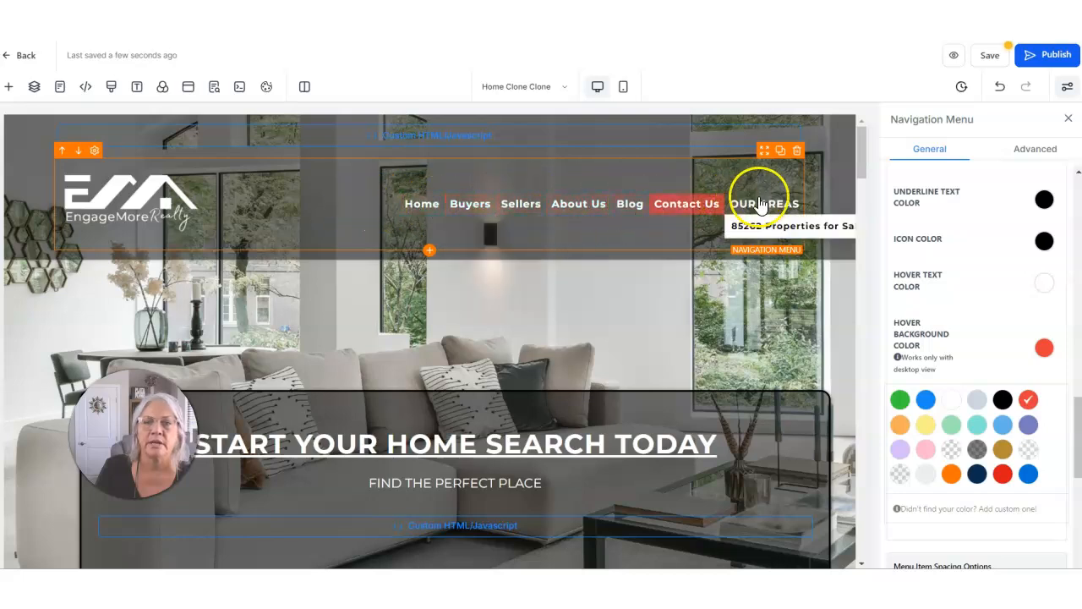
{"action": "left_click", "coordinate": [953, 479]}
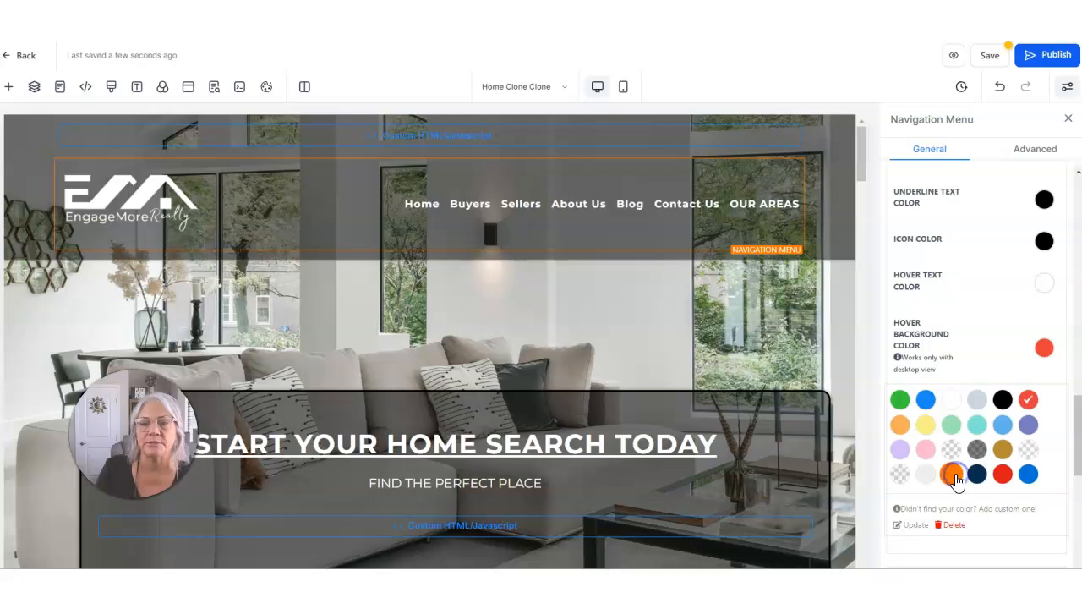
{"action": "scroll", "coordinate": [1014, 305], "scroll_direction": "up", "scroll_amount": 5}
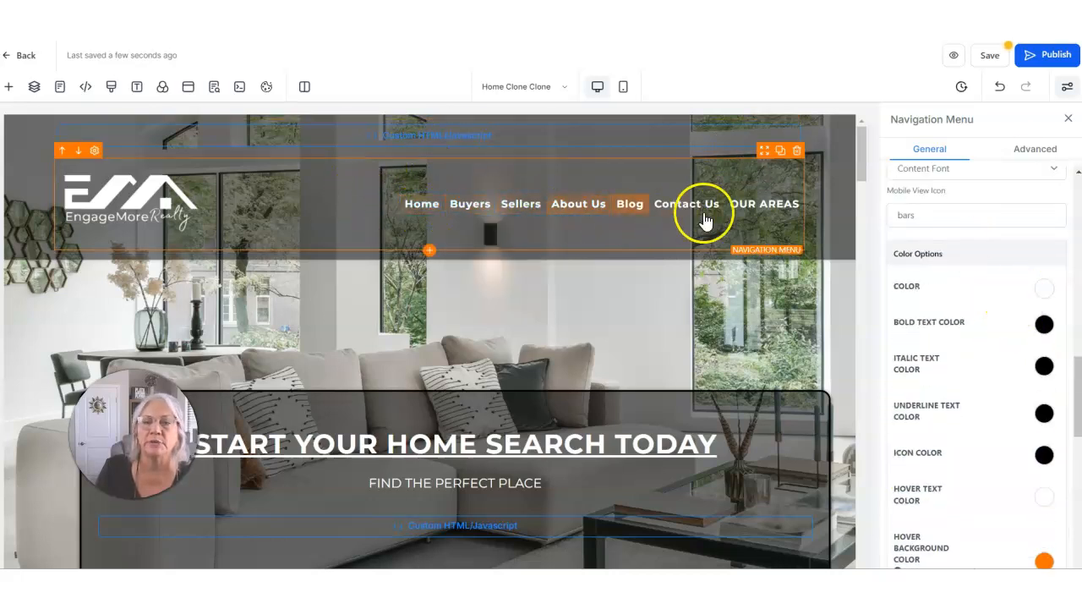
{"action": "mouse_move", "coordinate": [794, 207]}
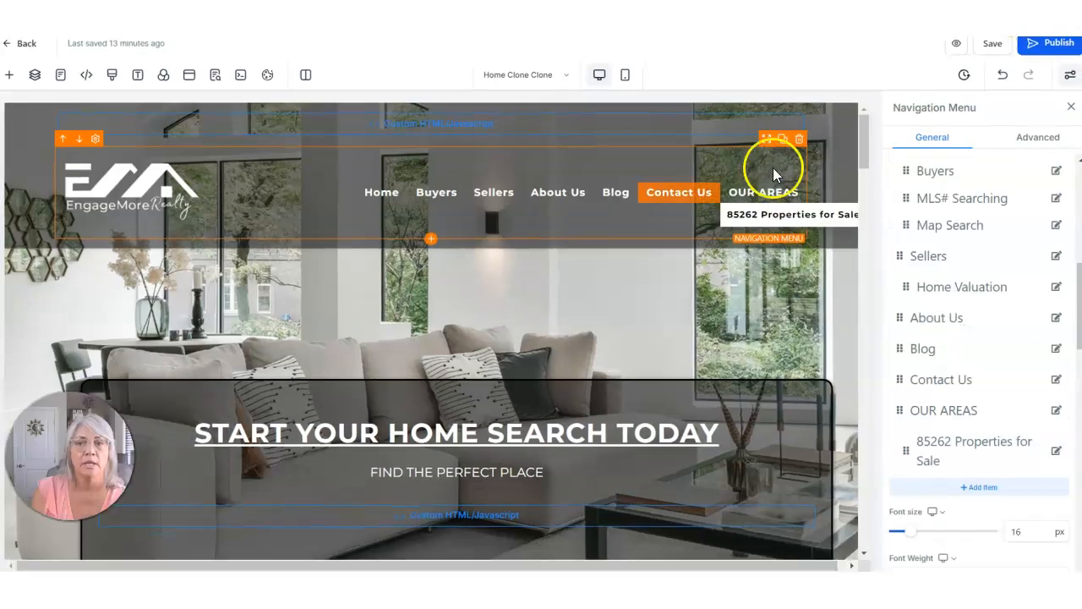
- Add a full-width section directly below the global header
{"action": "left_click", "coordinate": [826, 157]}
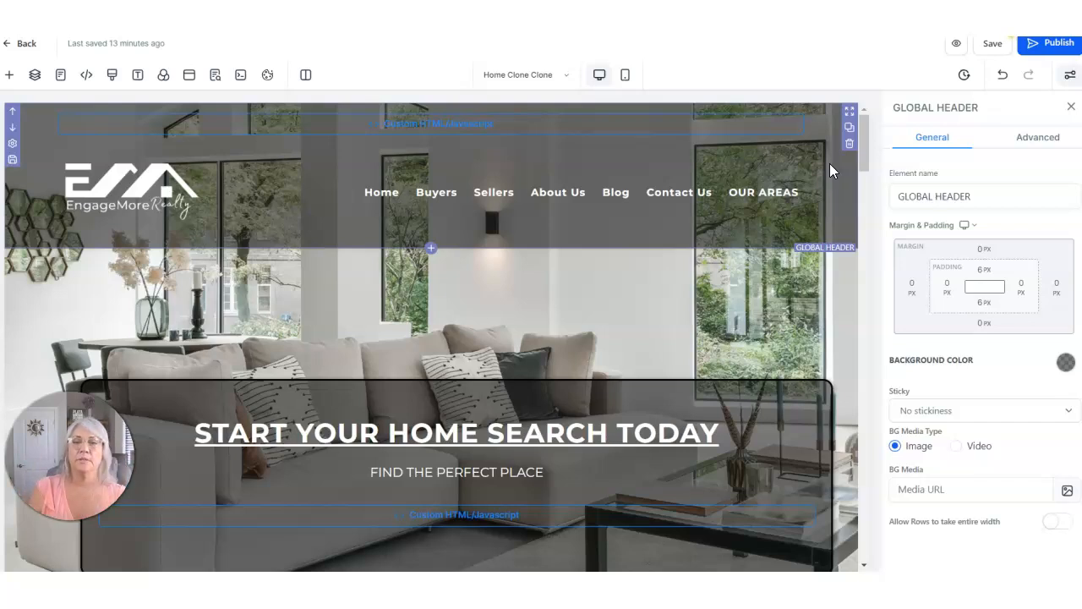
{"action": "left_click", "coordinate": [879, 214]}
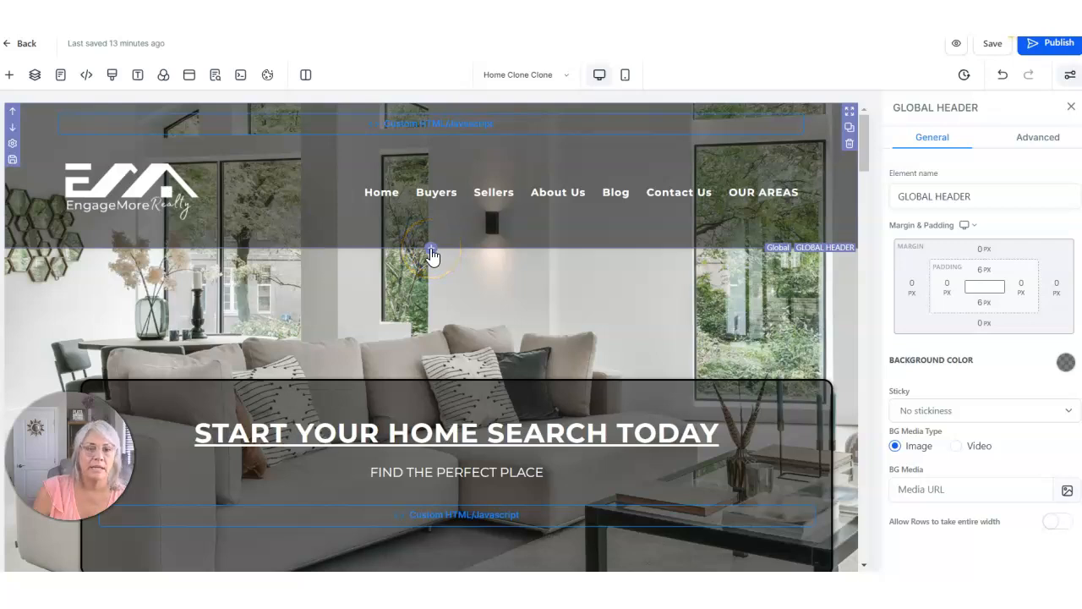
{"action": "left_click", "coordinate": [431, 252]}
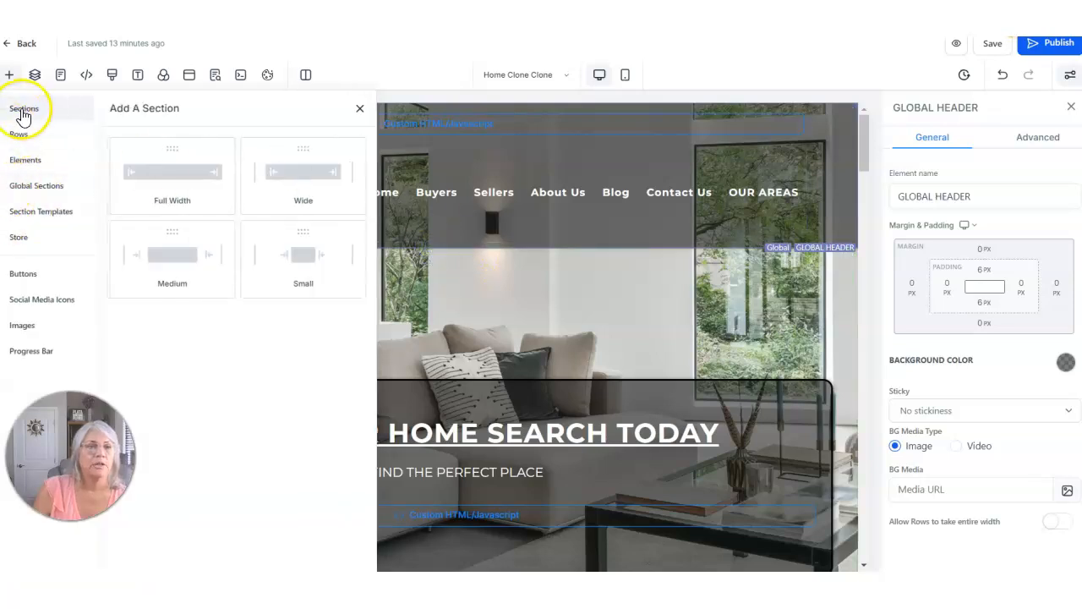
{"action": "left_click", "coordinate": [162, 180]}
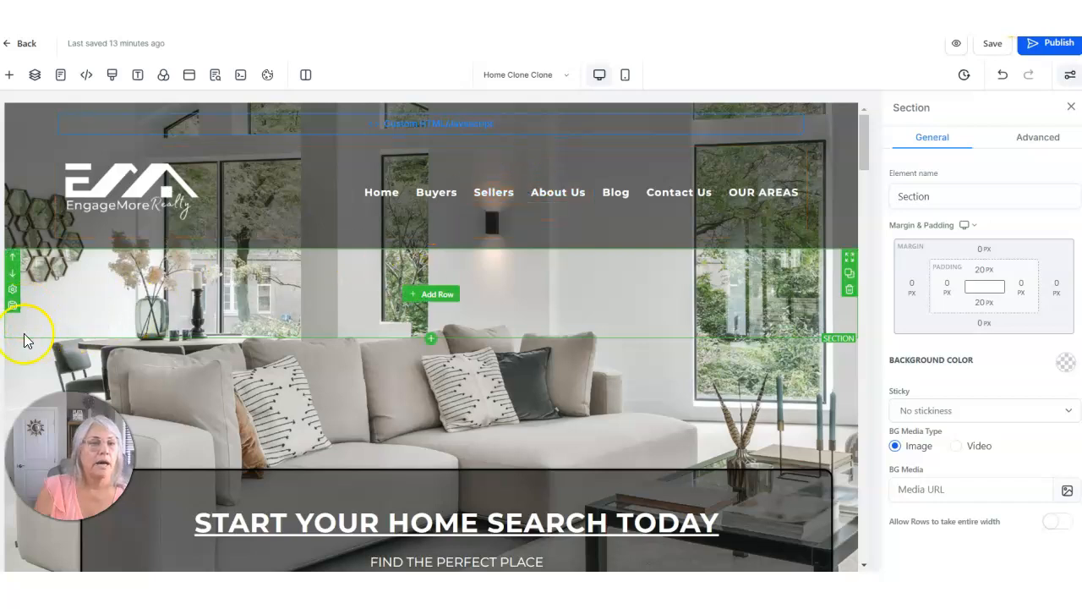
- Examine the name and destination options for saving the new section as an asset without saving, and delete the section
{"action": "left_click", "coordinate": [13, 306]}
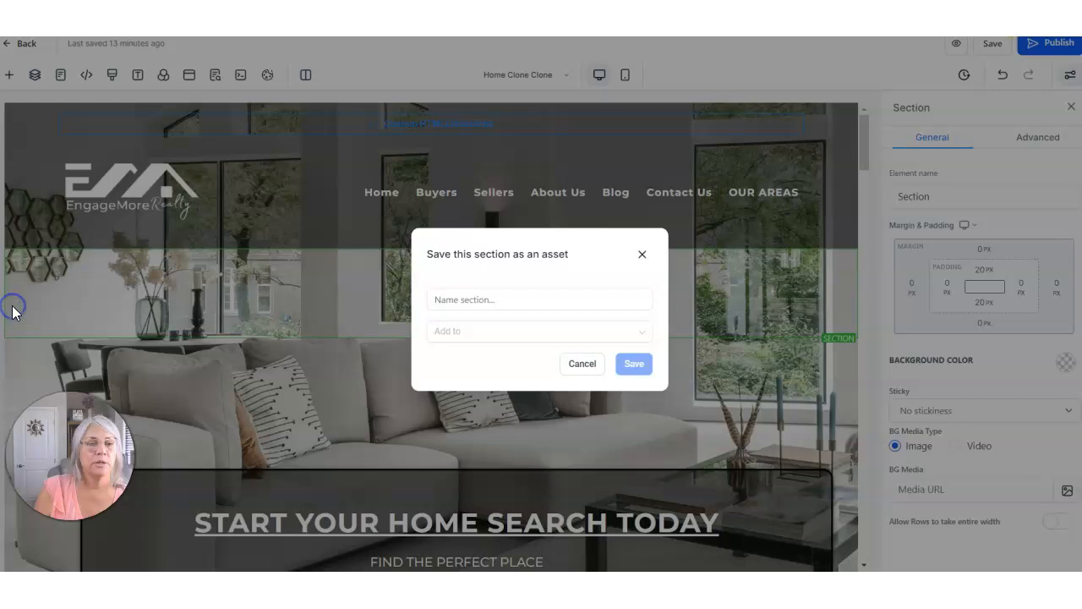
{"action": "left_click", "coordinate": [493, 297]}
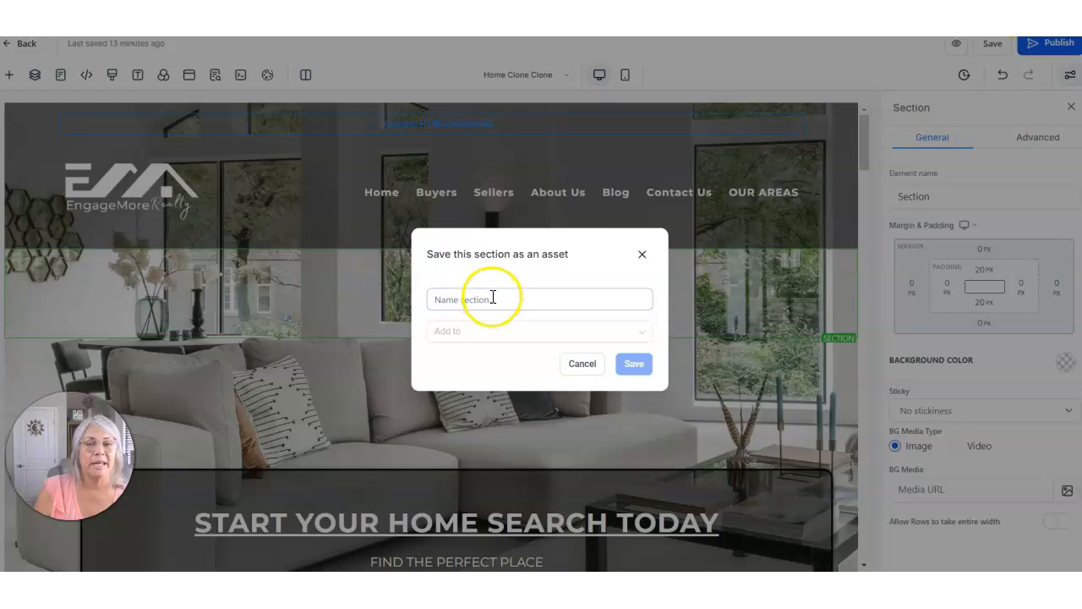
{"action": "left_click", "coordinate": [528, 332]}
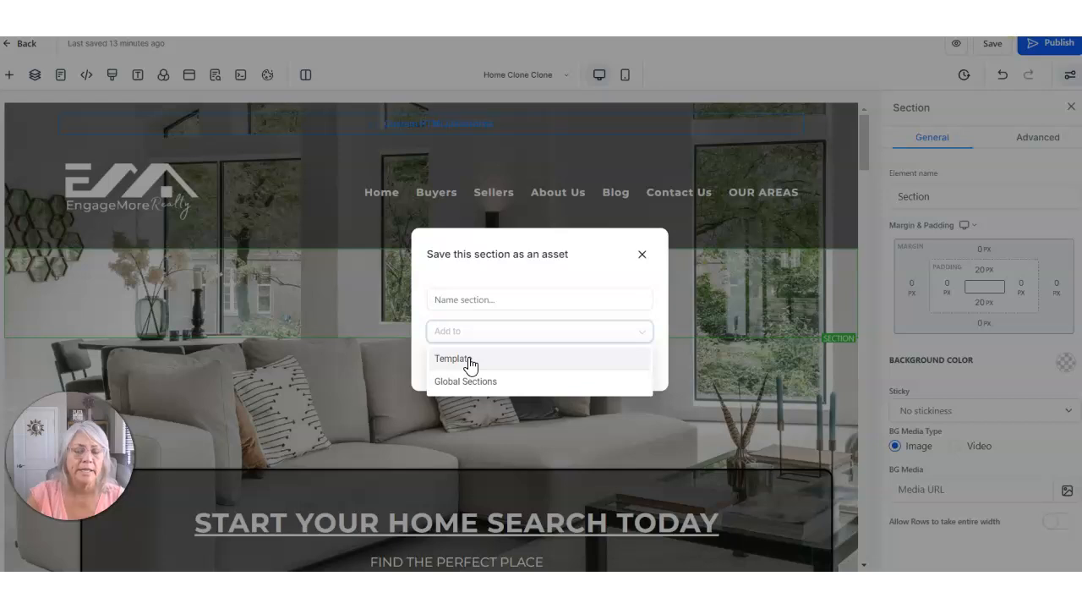
{"action": "left_click", "coordinate": [642, 254]}
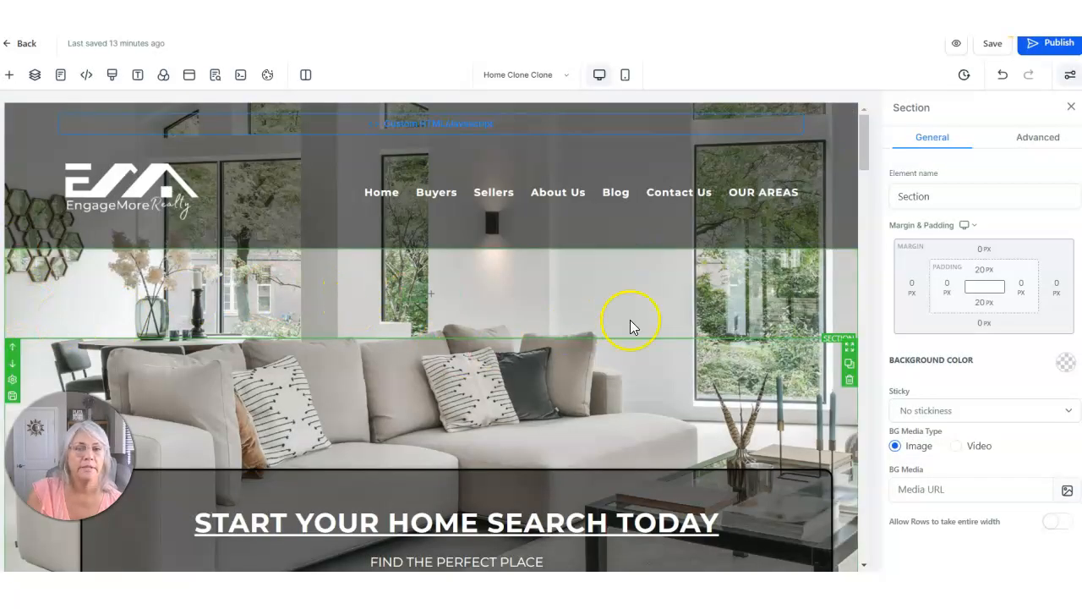
{"action": "left_click", "coordinate": [849, 292]}
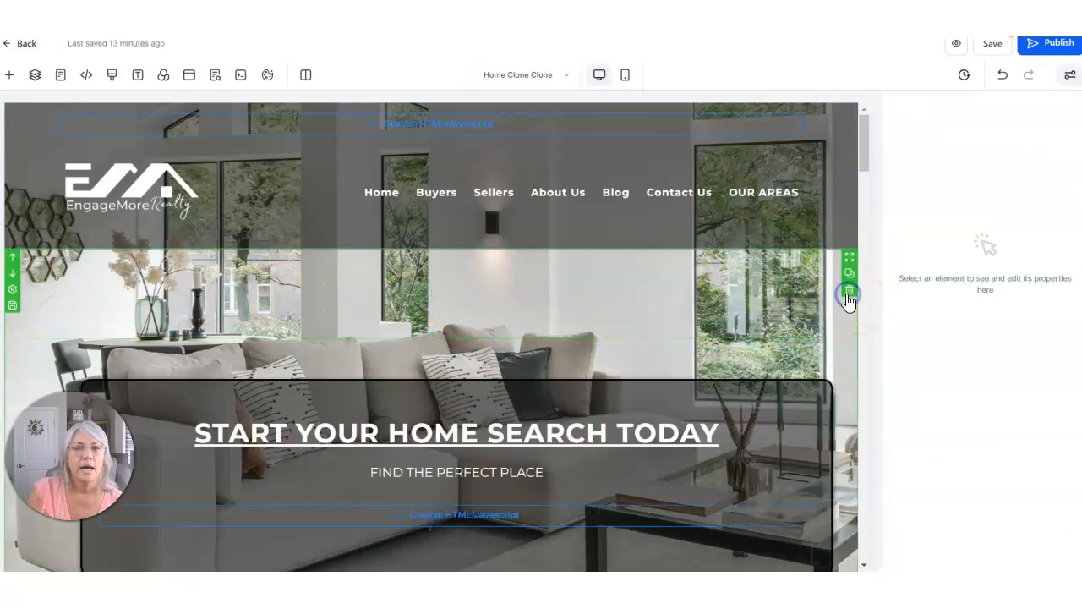
- Try the Company Logo Section template below the global header, and remove it from the page
{"action": "left_click", "coordinate": [431, 248]}
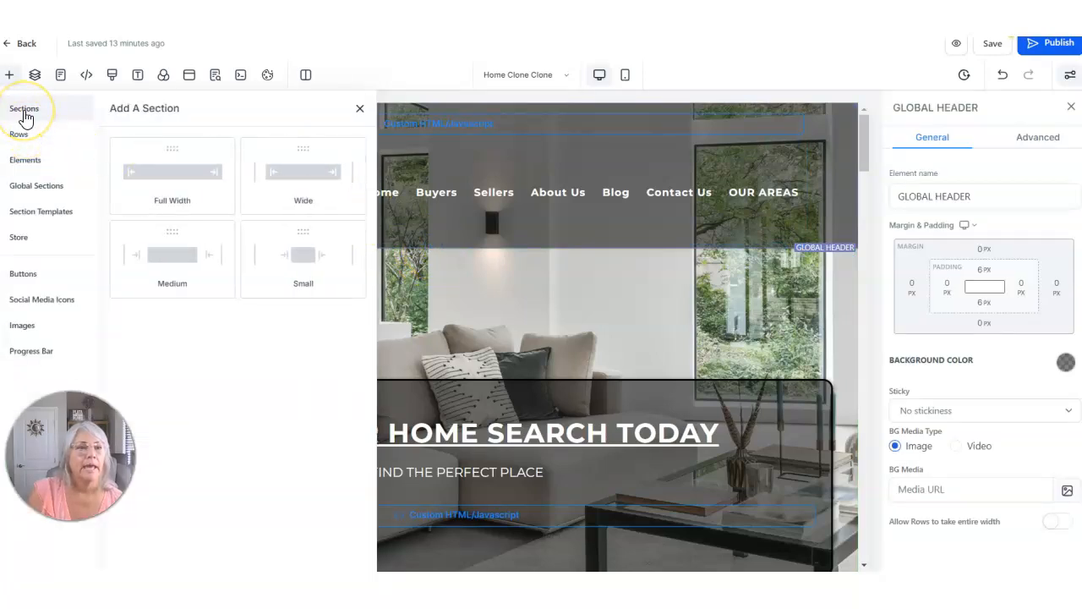
{"action": "left_click", "coordinate": [26, 187]}
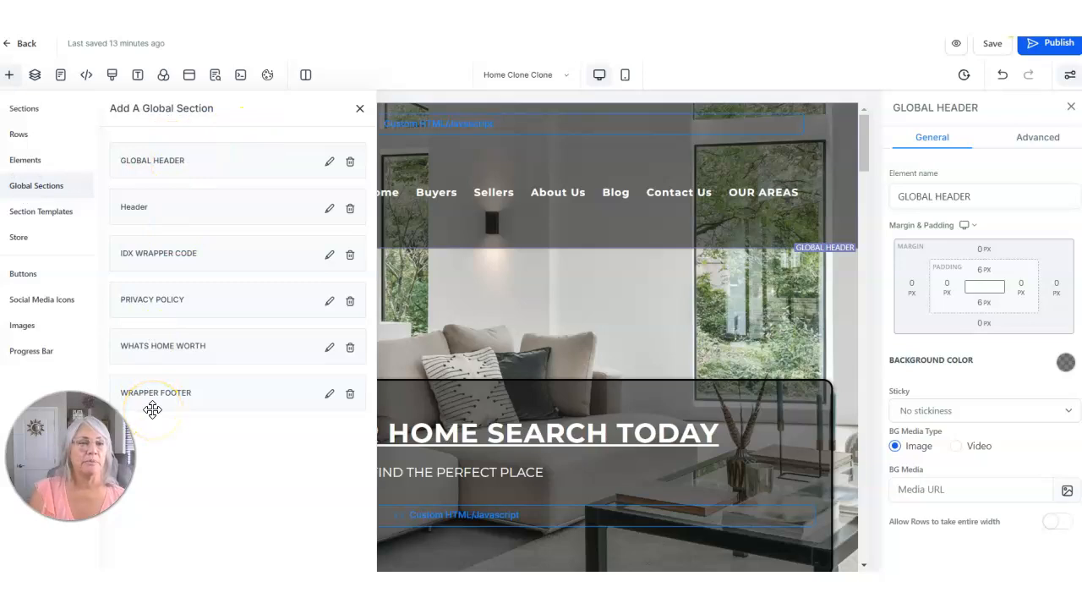
{"action": "left_click", "coordinate": [30, 213]}
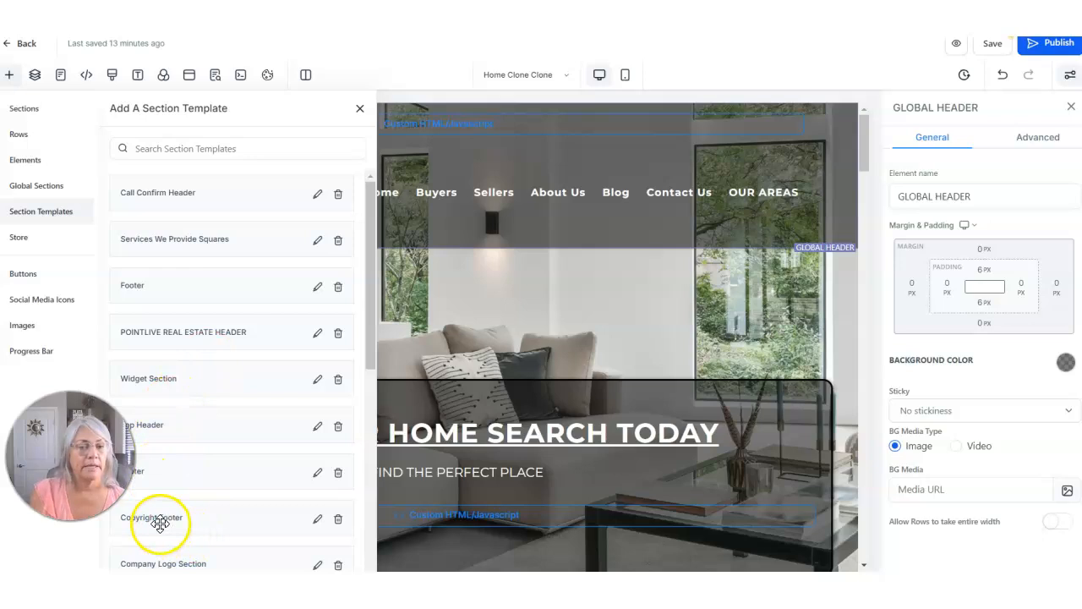
{"action": "scroll", "coordinate": [161, 520], "scroll_direction": "down", "scroll_amount": 2}
{"action": "left_click_drag", "start_coordinate": [167, 491], "coordinate": [428, 267]}
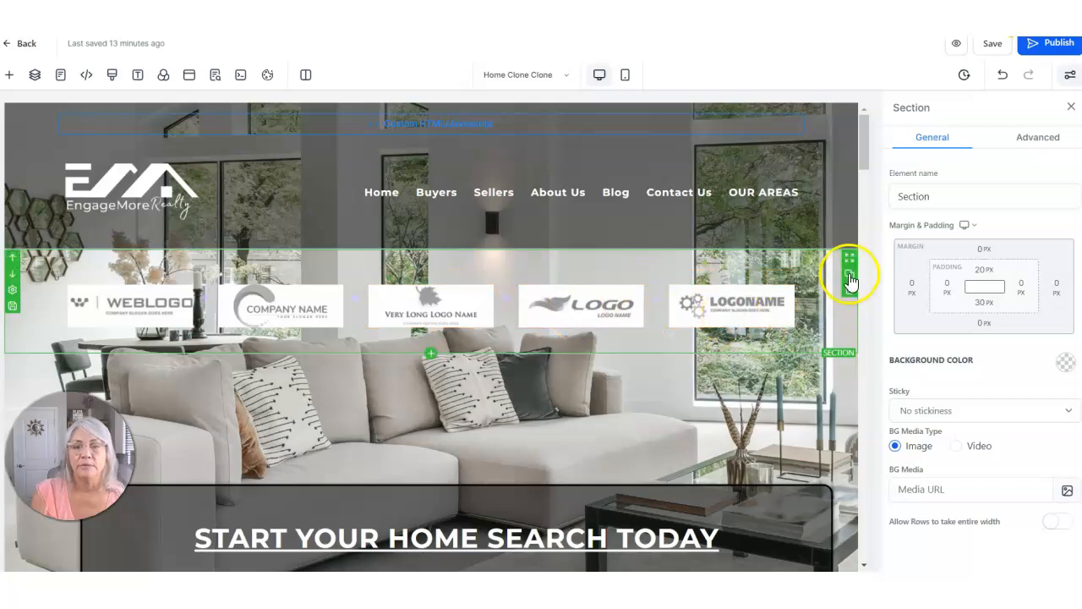
{"action": "left_click", "coordinate": [848, 287]}
{"action": "mouse_move", "coordinate": [517, 224]}
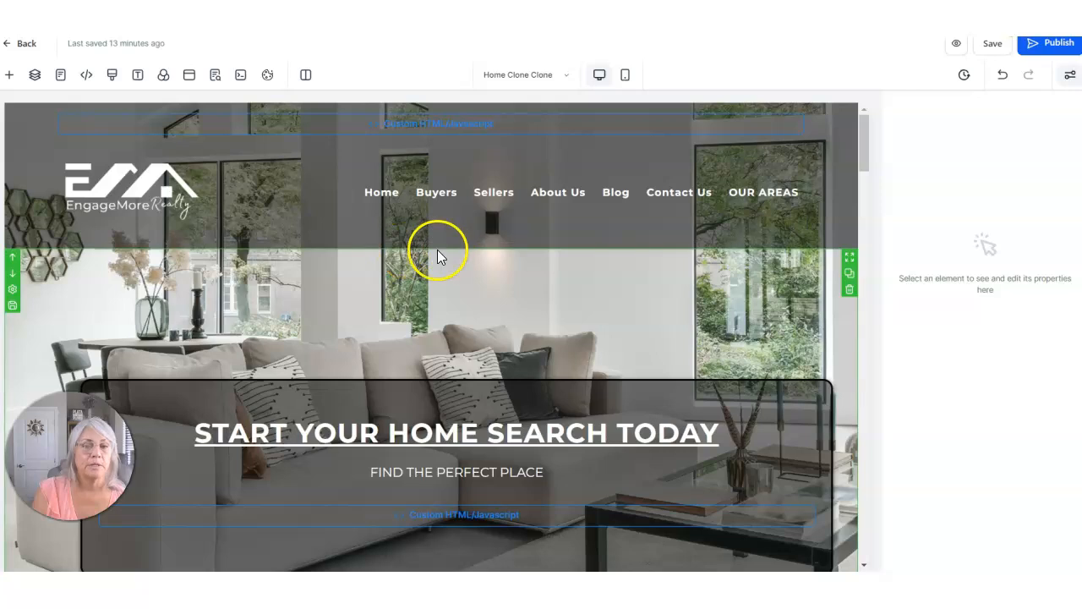
- Select the Home text under the footer's QUICK LINKS and copy the URL of the Scottsdale Horse Properties page from its browser tab
{"action": "left_click_drag", "start_coordinate": [864, 159], "coordinate": [864, 542]}
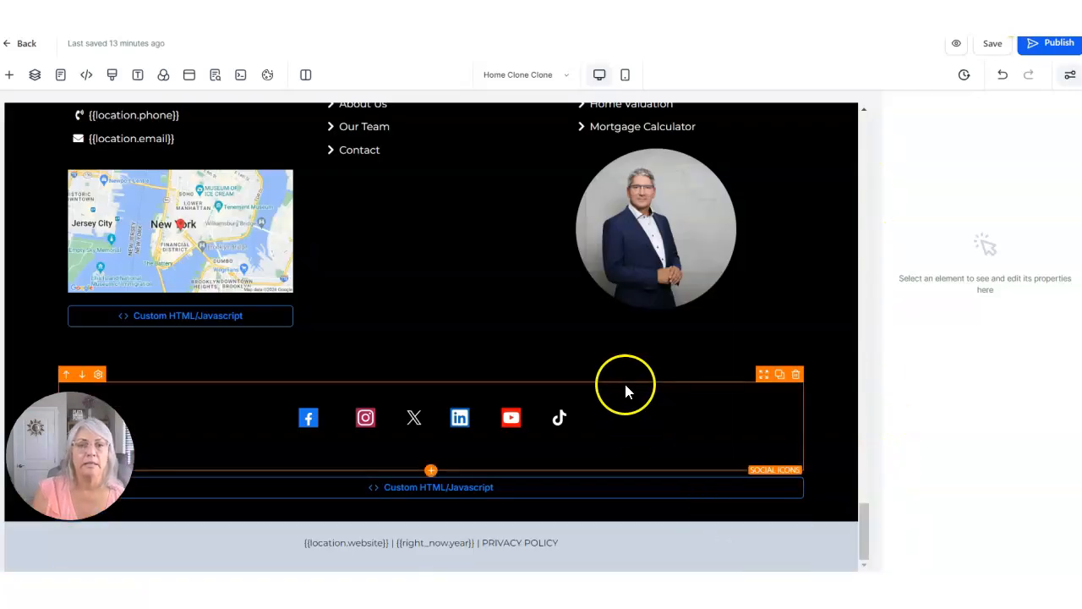
{"action": "scroll", "coordinate": [618, 355], "scroll_direction": "up", "scroll_amount": 2}
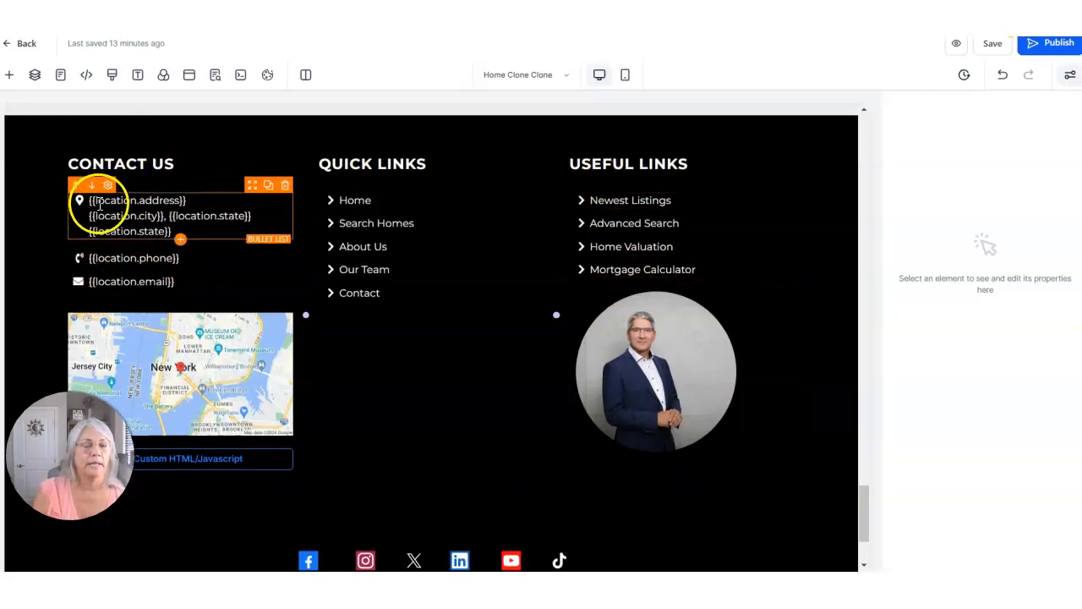
{"action": "left_click", "coordinate": [356, 202]}
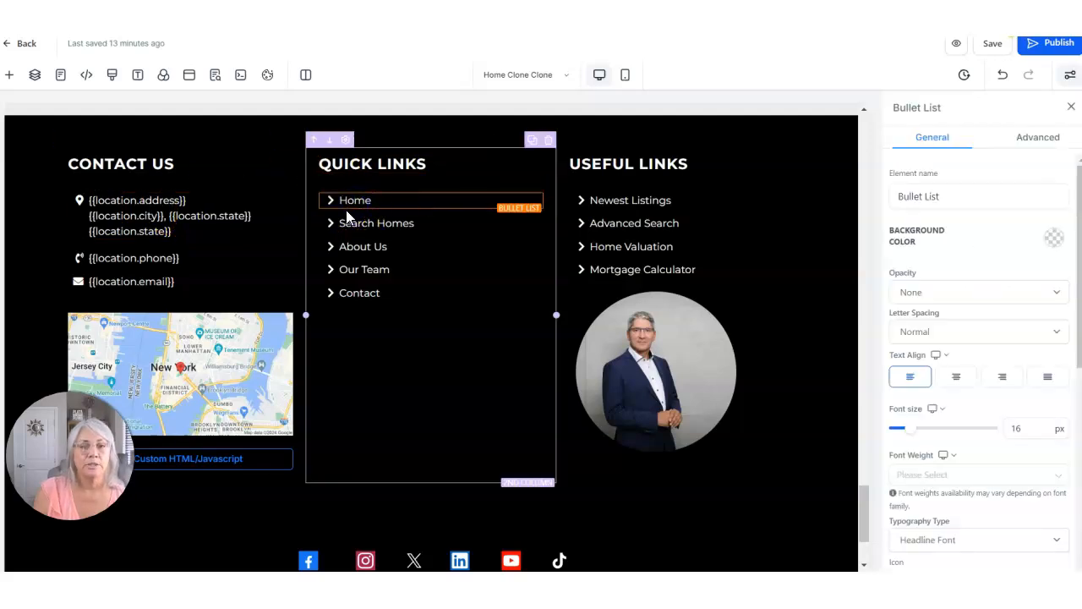
{"action": "left_click_drag", "start_coordinate": [343, 200], "coordinate": [385, 199]}
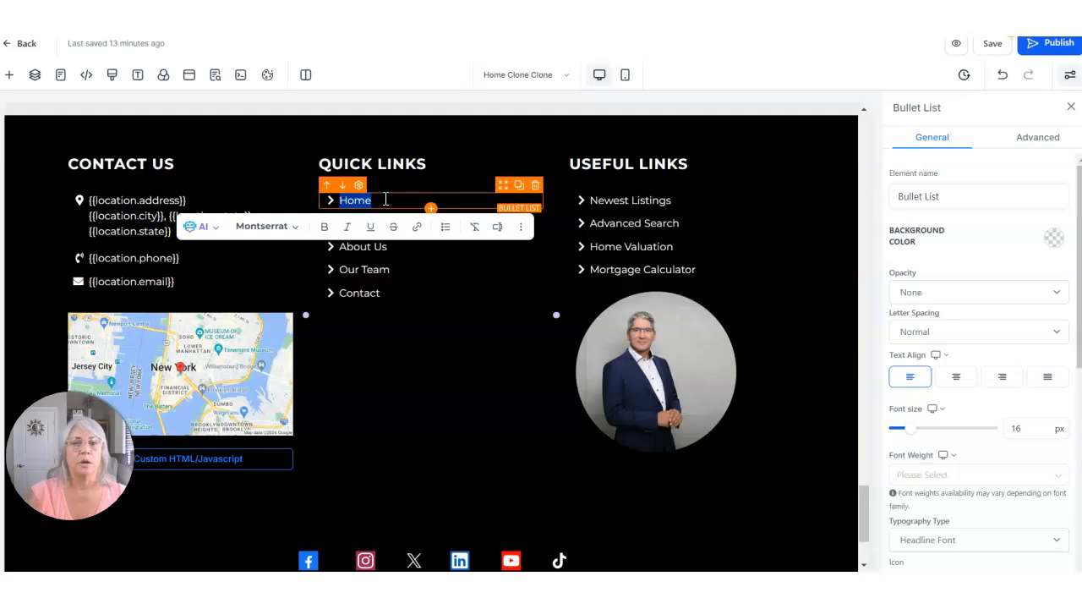
{"action": "left_click", "coordinate": [365, 199]}
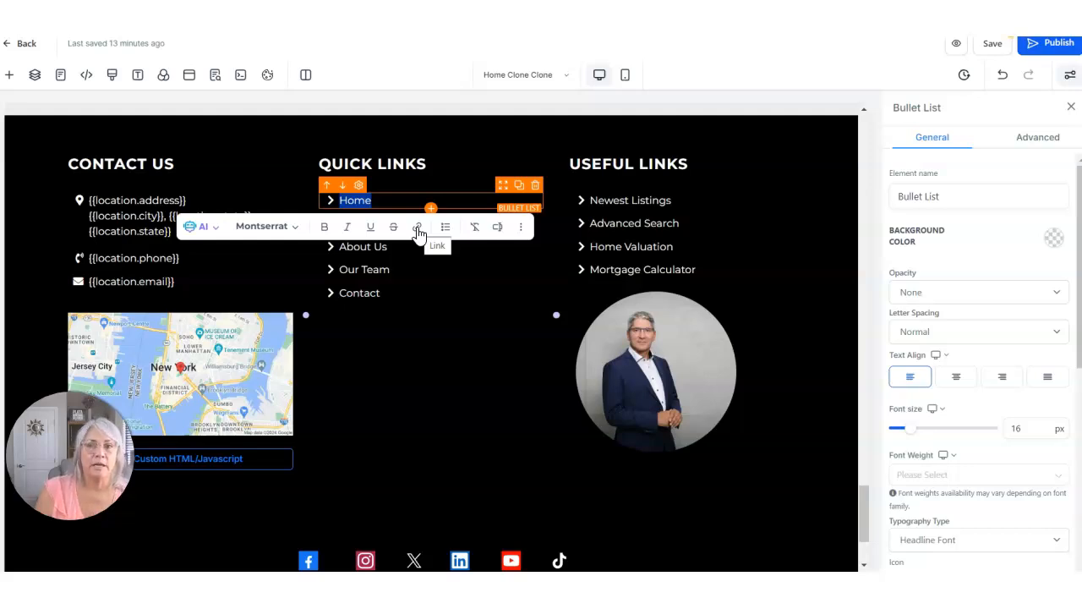
{"action": "left_click", "coordinate": [867, 17]}
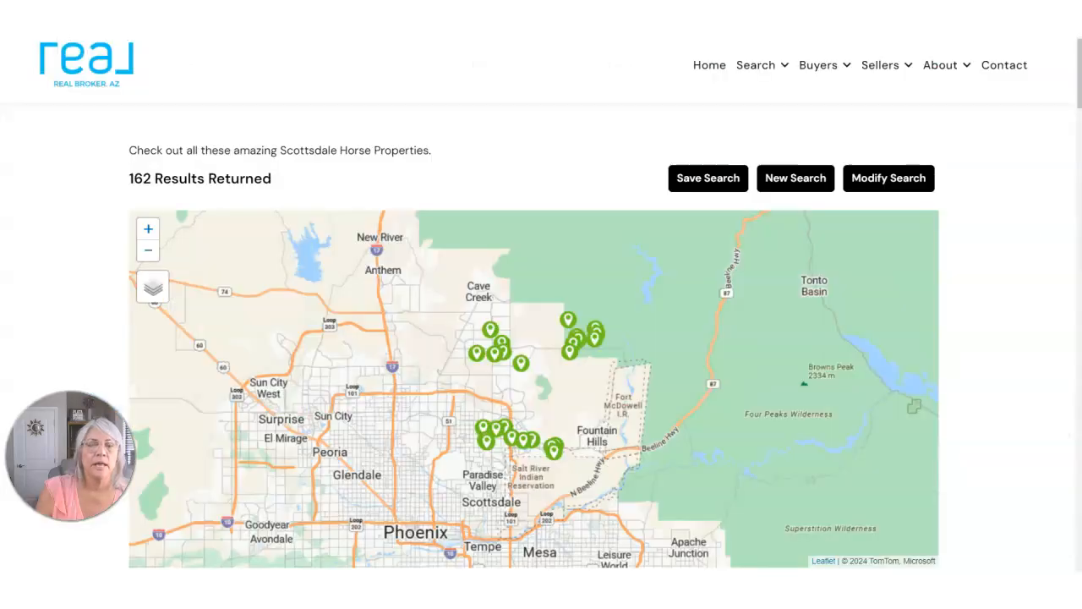
{"action": "right_click", "coordinate": [364, 36]}
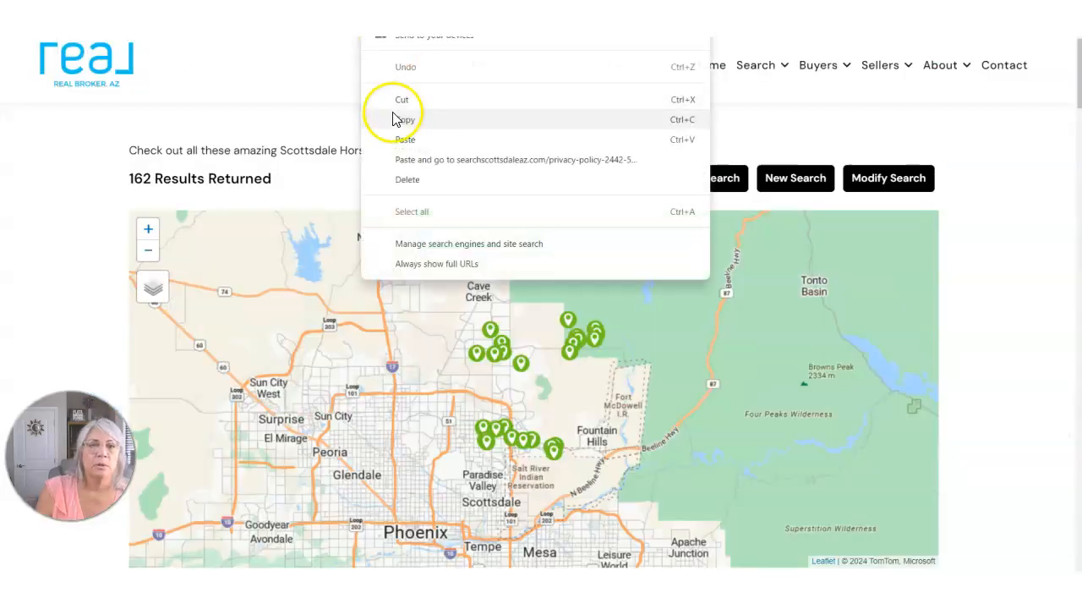
{"action": "left_click", "coordinate": [398, 113]}
- Back in the page builder, link the footer's Home quick link to the copied scottsdale-horse-properties URL
{"action": "left_click", "coordinate": [849, 20]}
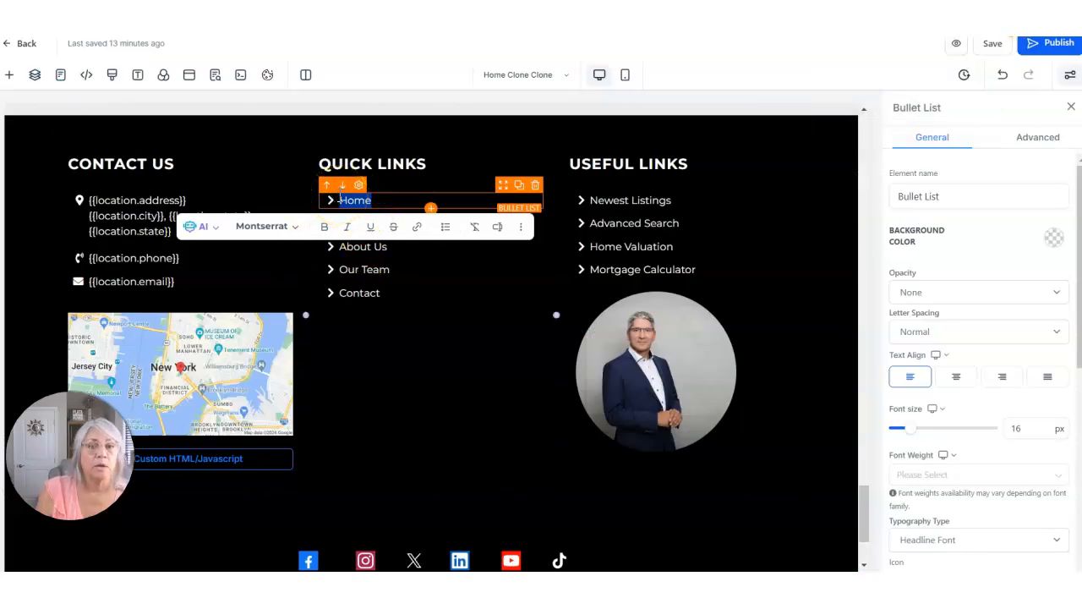
{"action": "left_click", "coordinate": [417, 227]}
{"action": "left_click", "coordinate": [459, 263]}
{"action": "key", "text": "ctrl+v"}
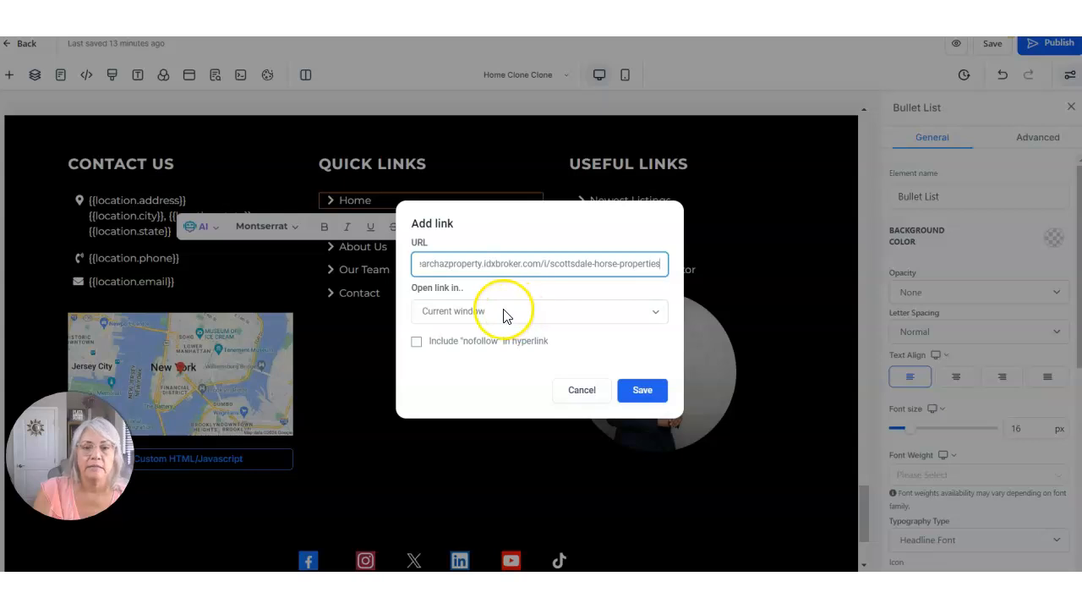
{"action": "left_click", "coordinate": [643, 391]}
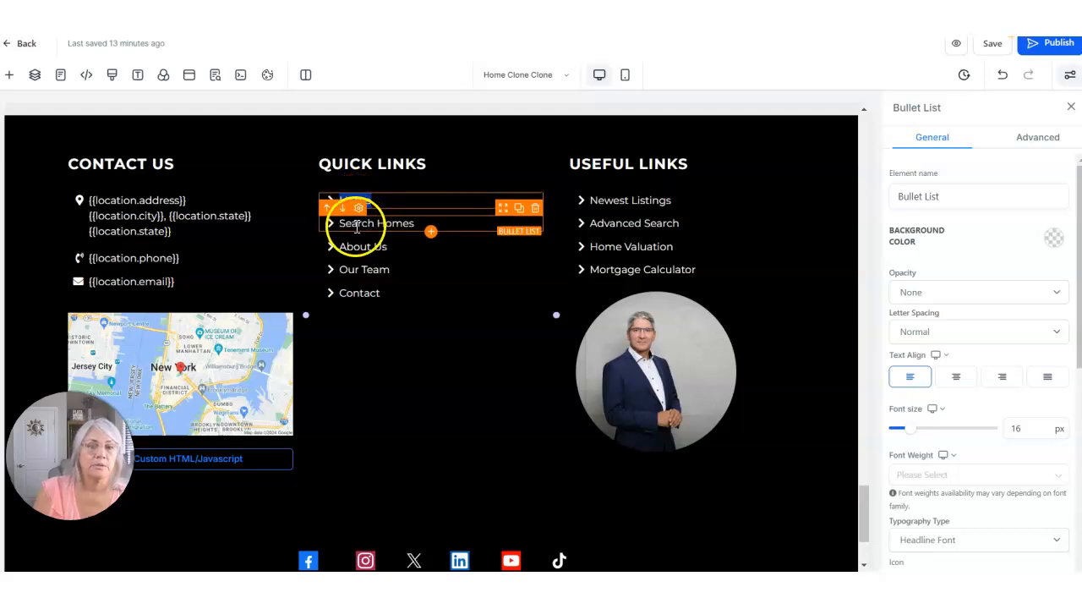
- Add two bullets below Contact in the footer's QUICK LINKS list with the placeholder texts "ASDKJFASED;LAKSDJ" and "ASDLKJF;ALKDSJ"
{"action": "left_click", "coordinate": [403, 221]}
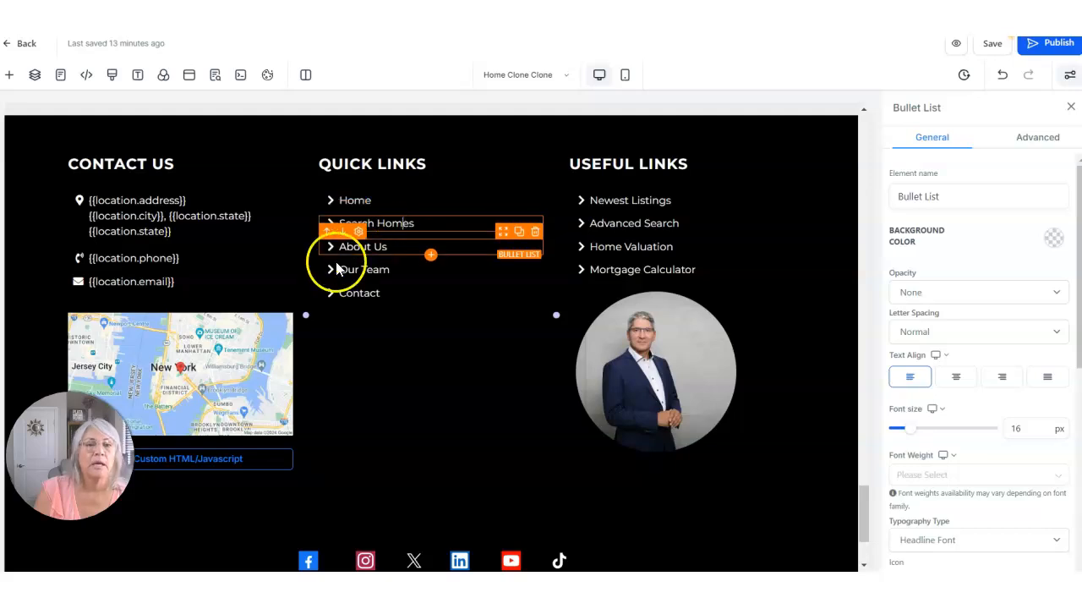
{"action": "left_click", "coordinate": [381, 246]}
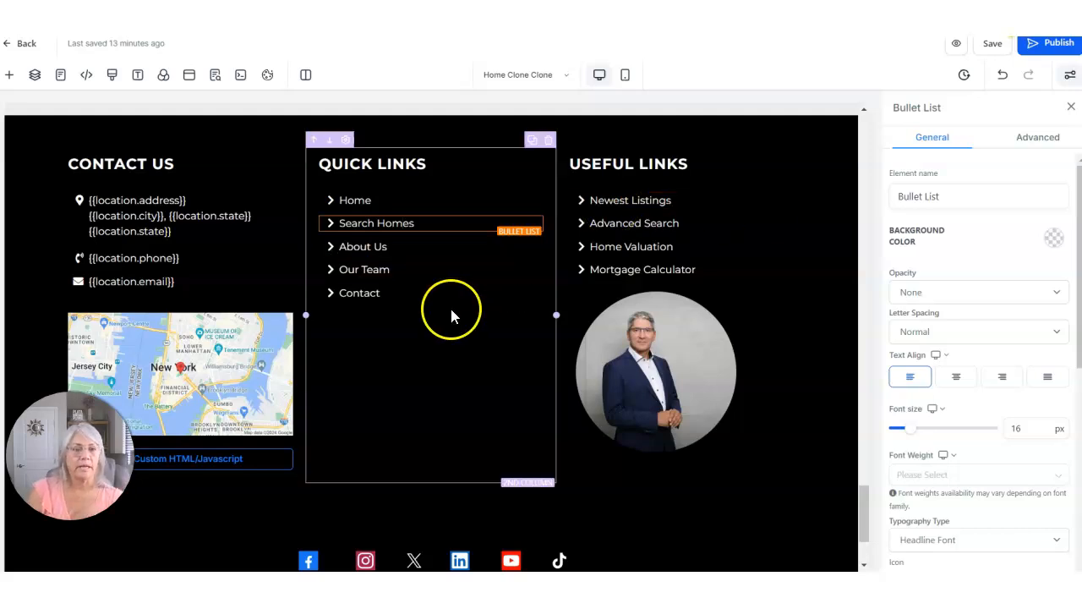
{"action": "left_click", "coordinate": [371, 293]}
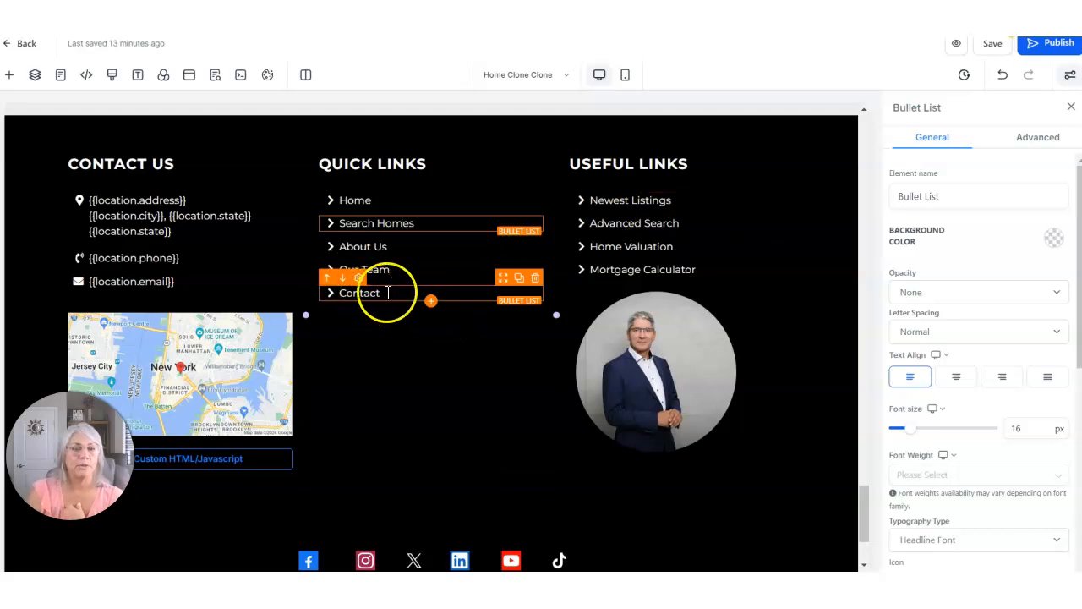
{"action": "key", "text": "Return"}
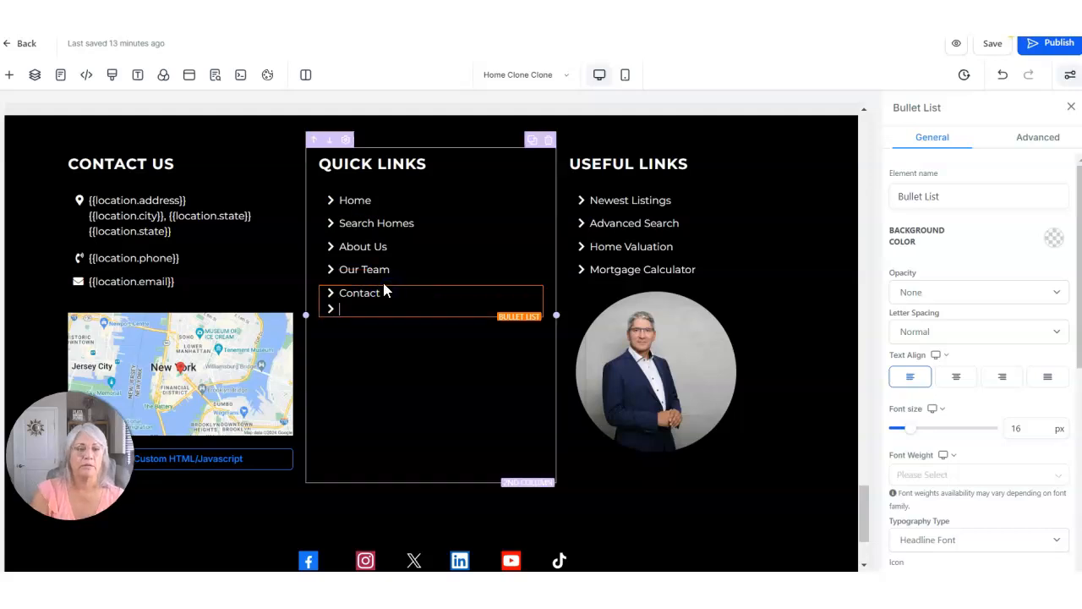
{"action": "left_click", "coordinate": [370, 222]}
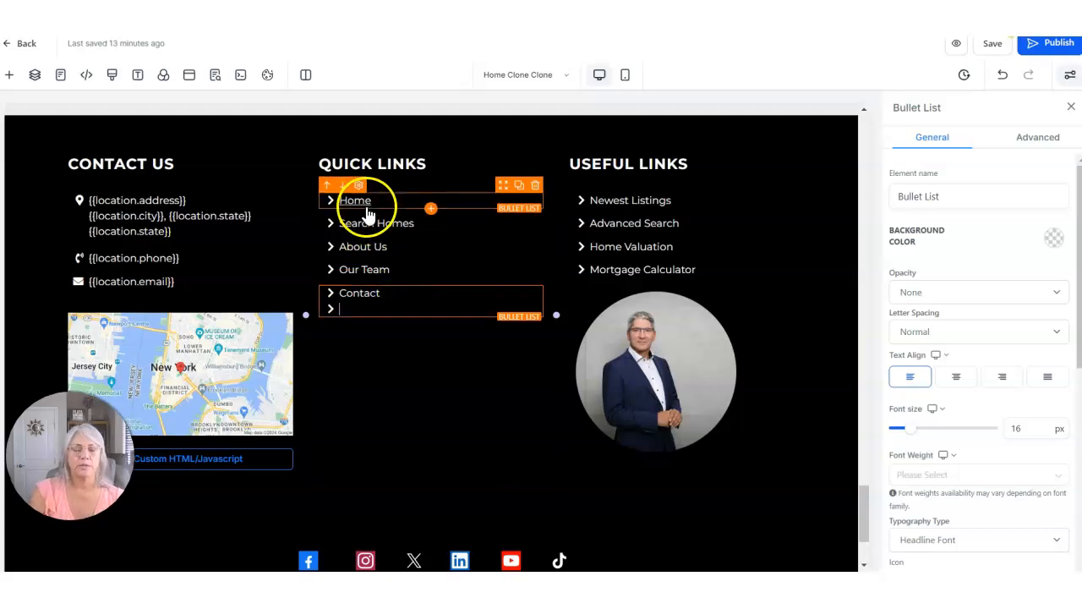
{"action": "left_click", "coordinate": [350, 310]}
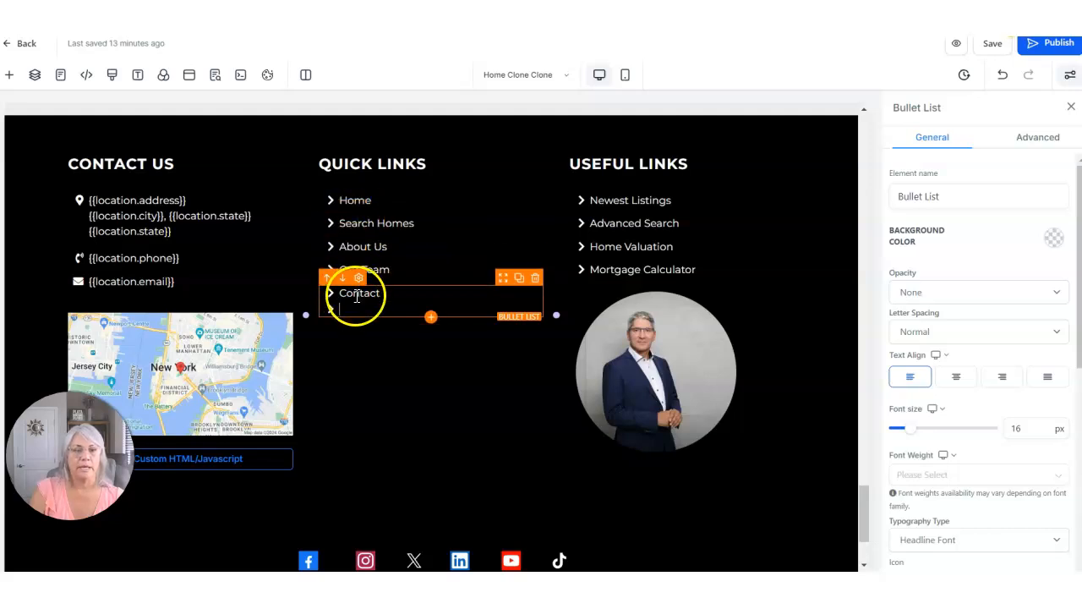
{"action": "type", "text": "ASDKJFASED;LAKSDJ"}
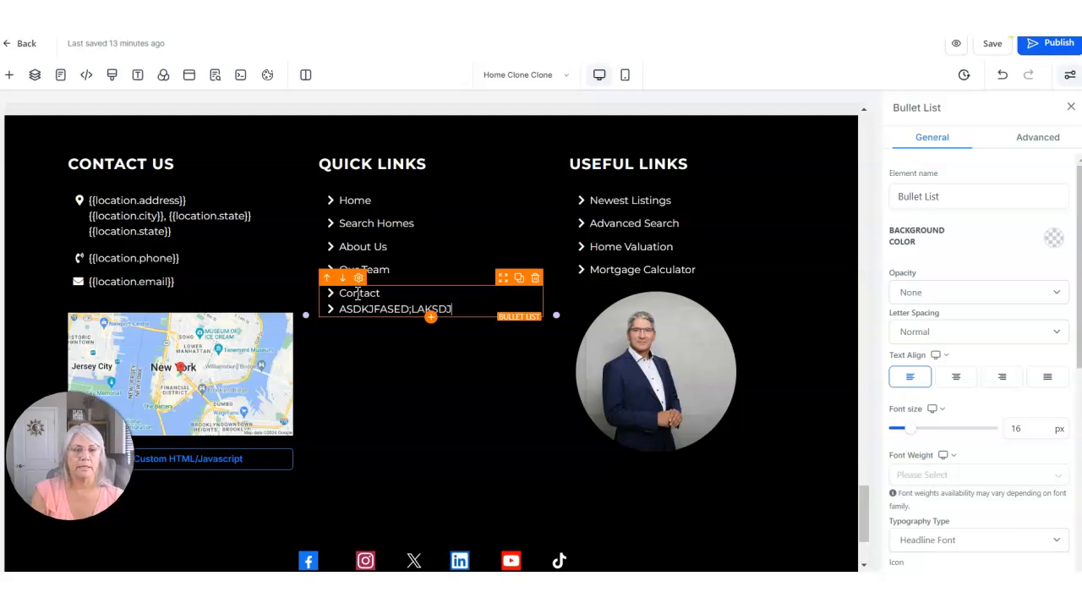
{"action": "key", "text": "Return"}
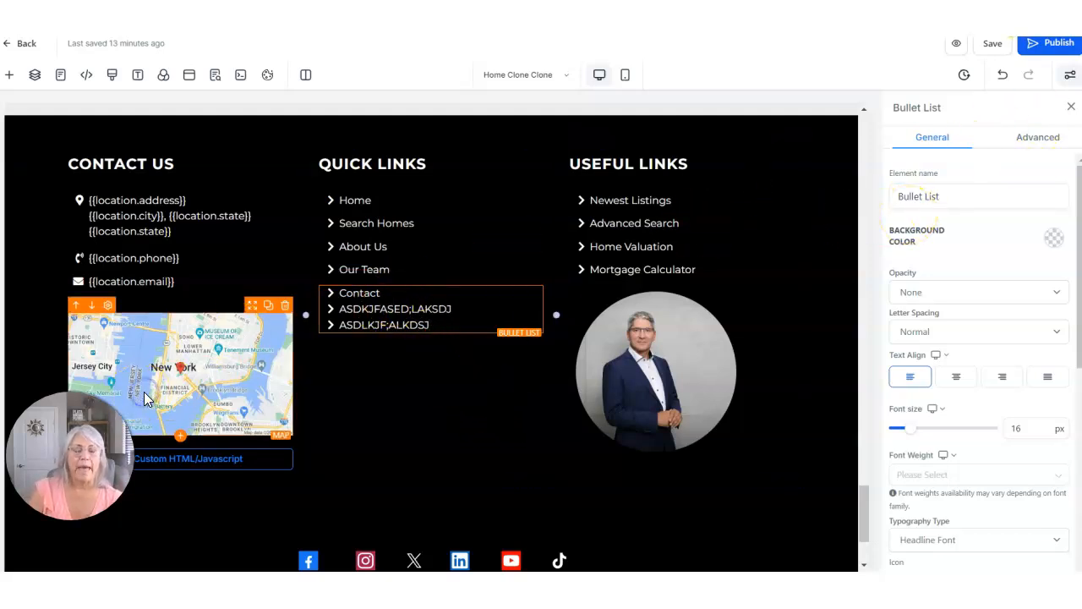
- Find the Map element and add it below the portrait image in the footer's USEFUL LINKS column
{"action": "left_click", "coordinate": [206, 373]}
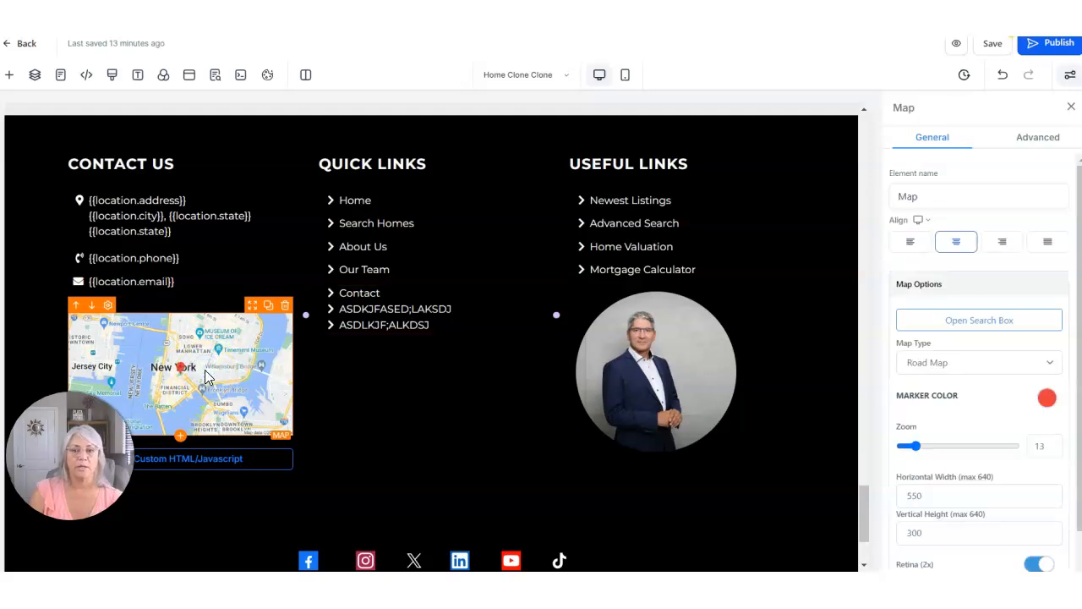
{"action": "left_click", "coordinate": [179, 372]}
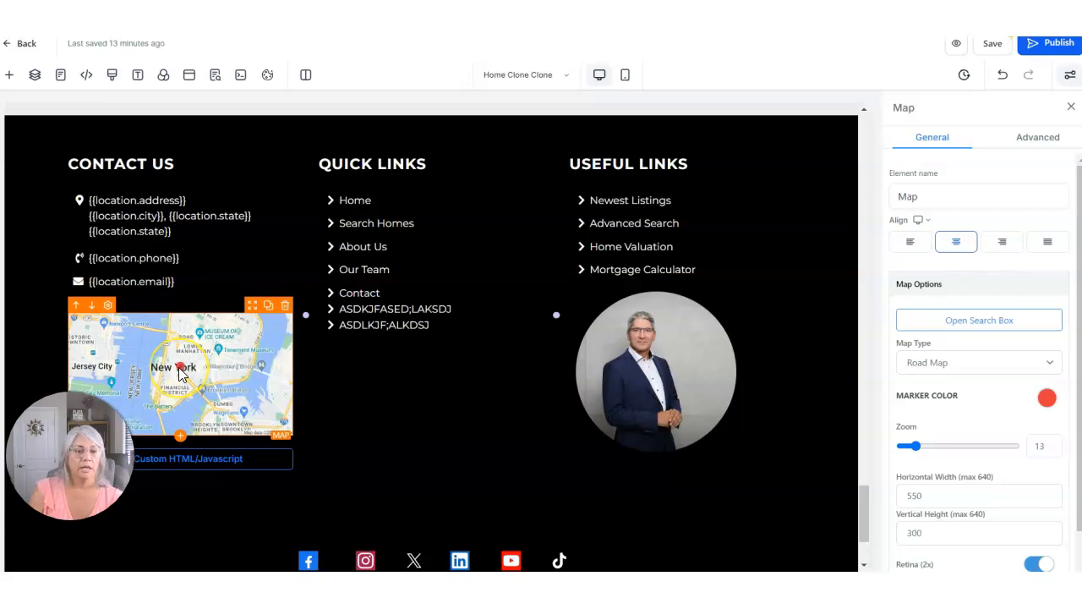
{"action": "left_click", "coordinate": [407, 333]}
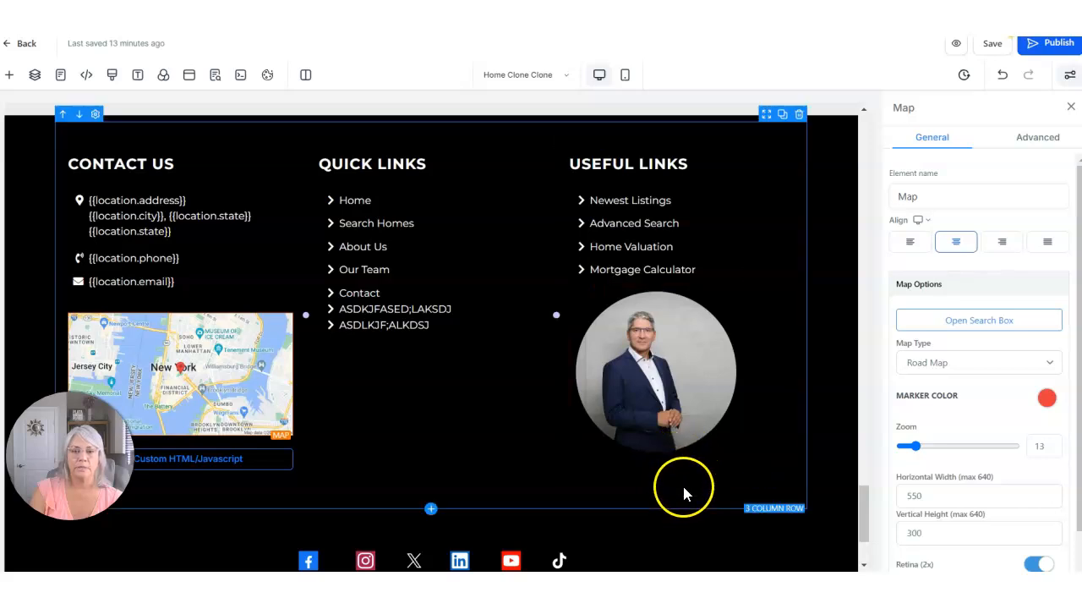
{"action": "left_click", "coordinate": [684, 383]}
{"action": "left_click", "coordinate": [681, 458]}
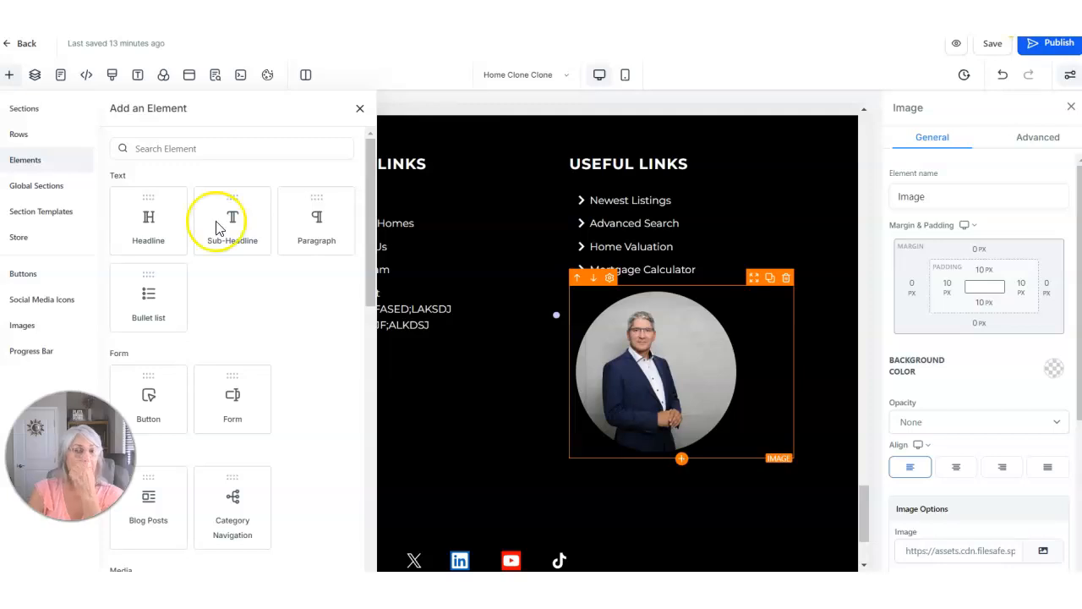
{"action": "left_click", "coordinate": [138, 148]}
{"action": "type", "text": "MAP"}
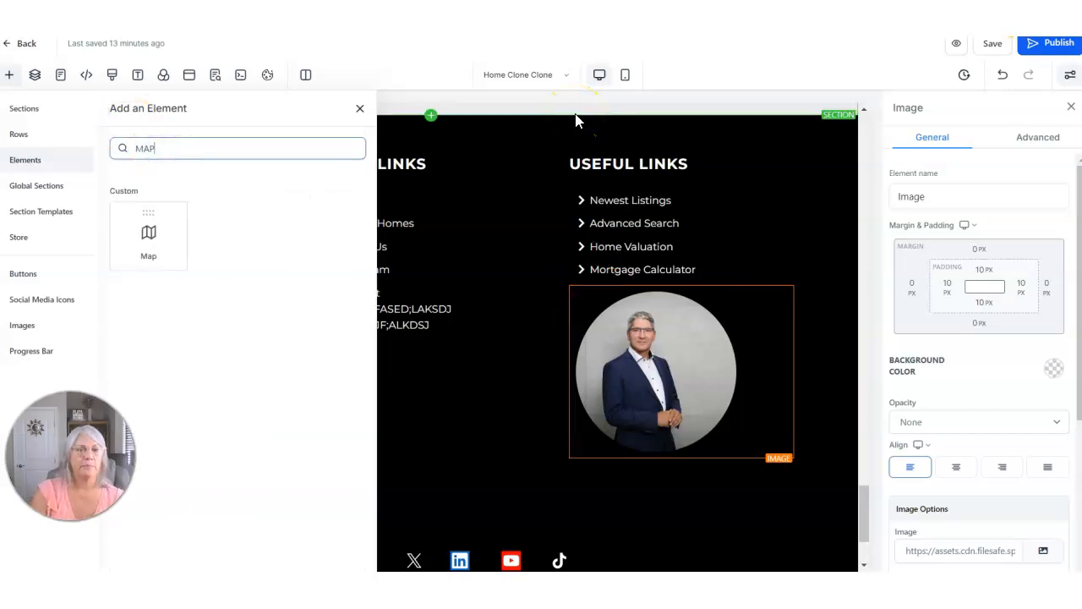
{"action": "left_click", "coordinate": [148, 235]}
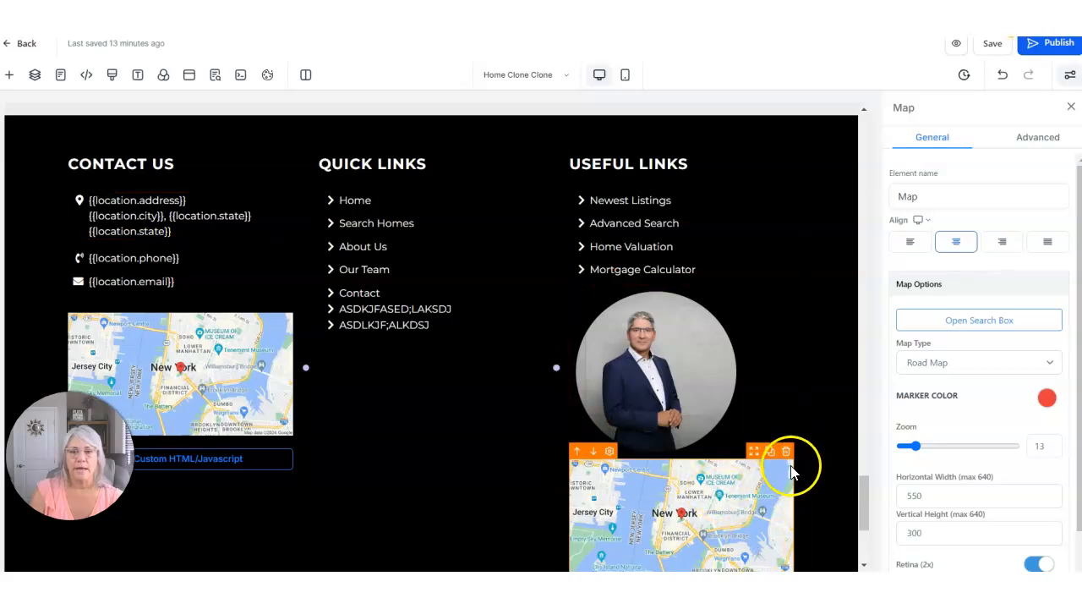
- Open the location search for the map under CONTACT US and shift its view from New York to the western United States
{"action": "left_click_drag", "start_coordinate": [782, 472], "coordinate": [201, 382]}
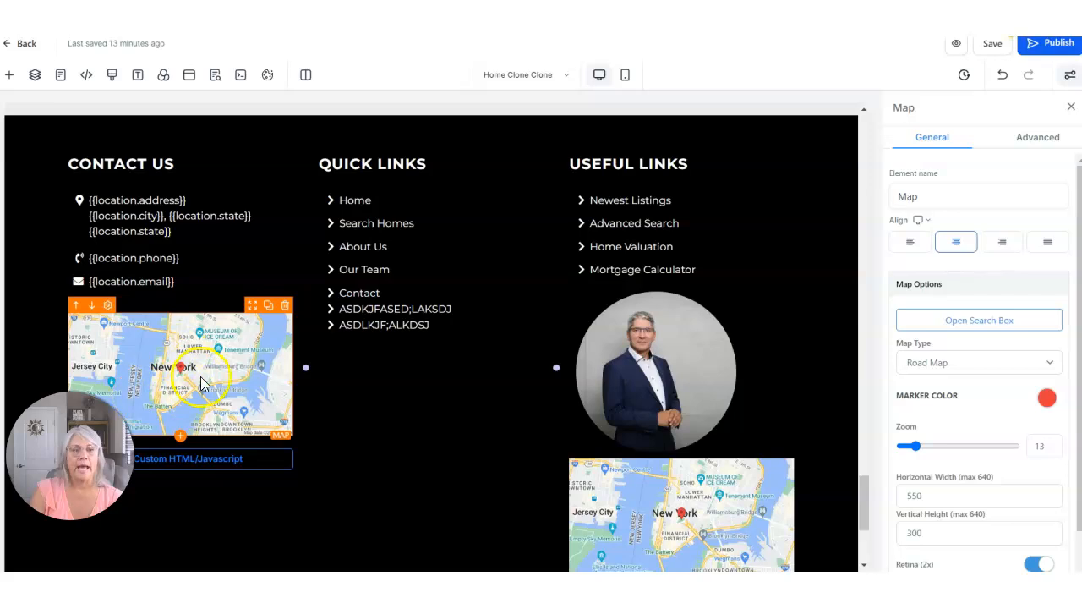
{"action": "left_click", "coordinate": [175, 369]}
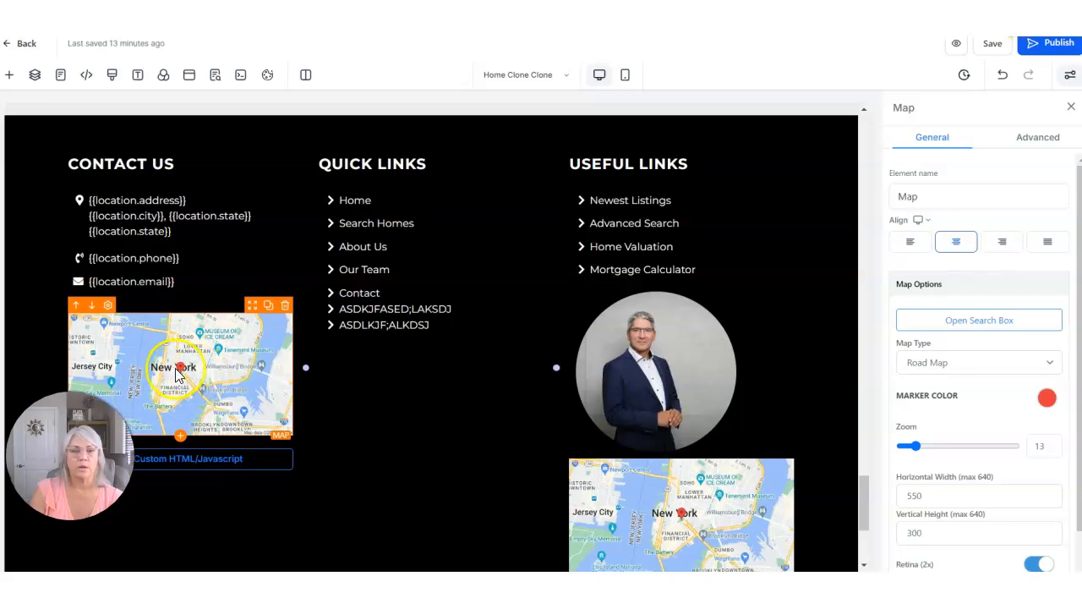
{"action": "scroll", "coordinate": [985, 471], "scroll_direction": "down", "scroll_amount": 1}
{"action": "left_click", "coordinate": [991, 258]}
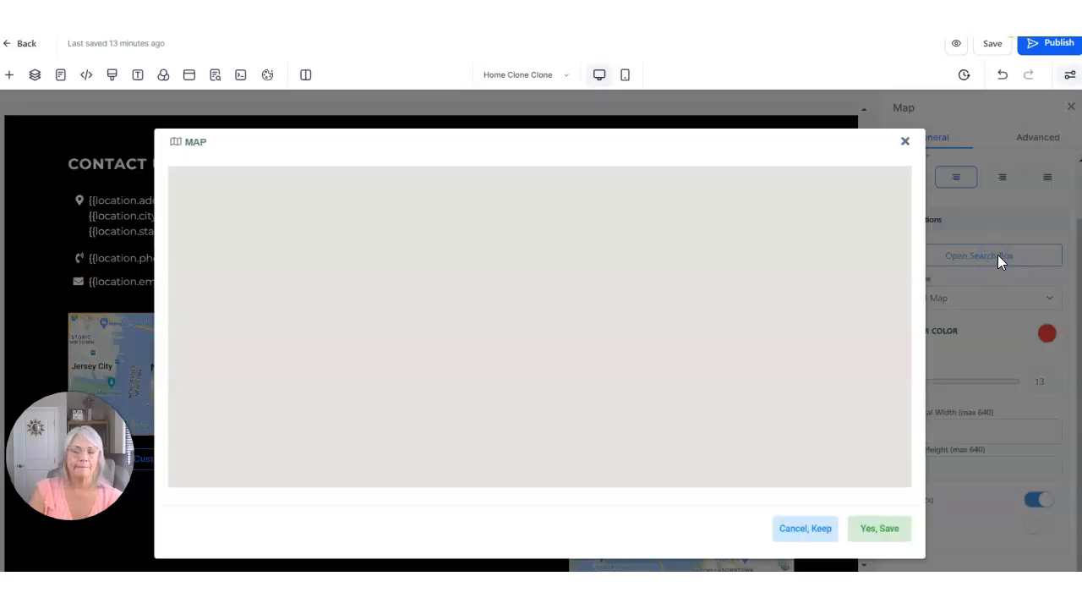
{"action": "left_click_drag", "start_coordinate": [456, 354], "coordinate": [818, 357]}
{"action": "scroll", "coordinate": [646, 358], "scroll_direction": "down", "scroll_amount": 2}
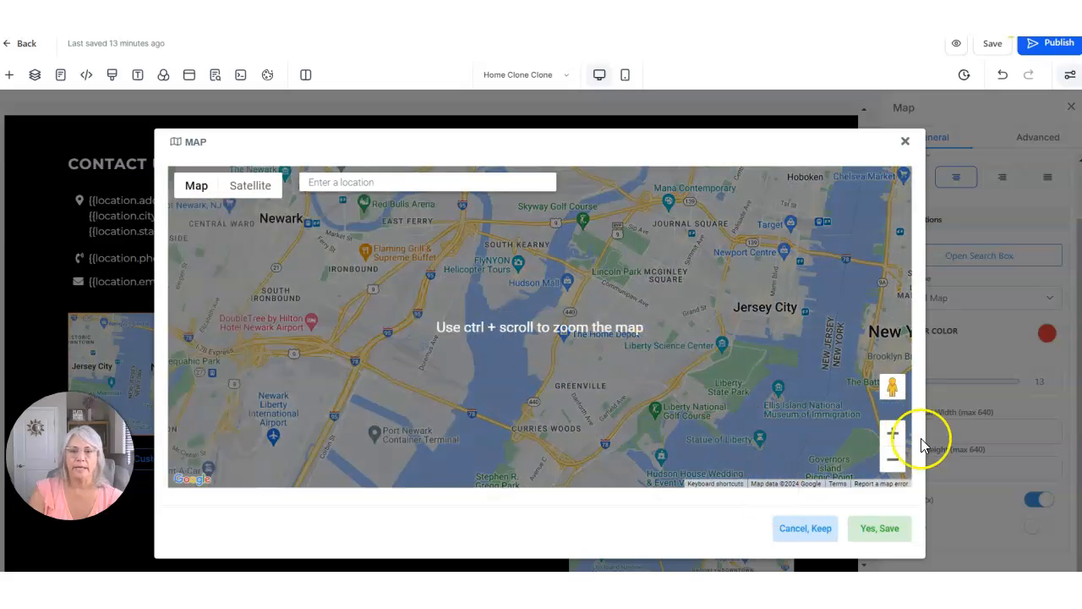
{"action": "left_click", "coordinate": [892, 459]}
{"action": "left_click", "coordinate": [895, 461]}
{"action": "left_click", "coordinate": [895, 460]}
{"action": "left_click_drag", "start_coordinate": [456, 362], "coordinate": [687, 376]}
{"action": "left_click_drag", "start_coordinate": [324, 353], "coordinate": [592, 324]}
{"action": "scroll", "coordinate": [587, 328], "scroll_direction": "down", "scroll_amount": 2}
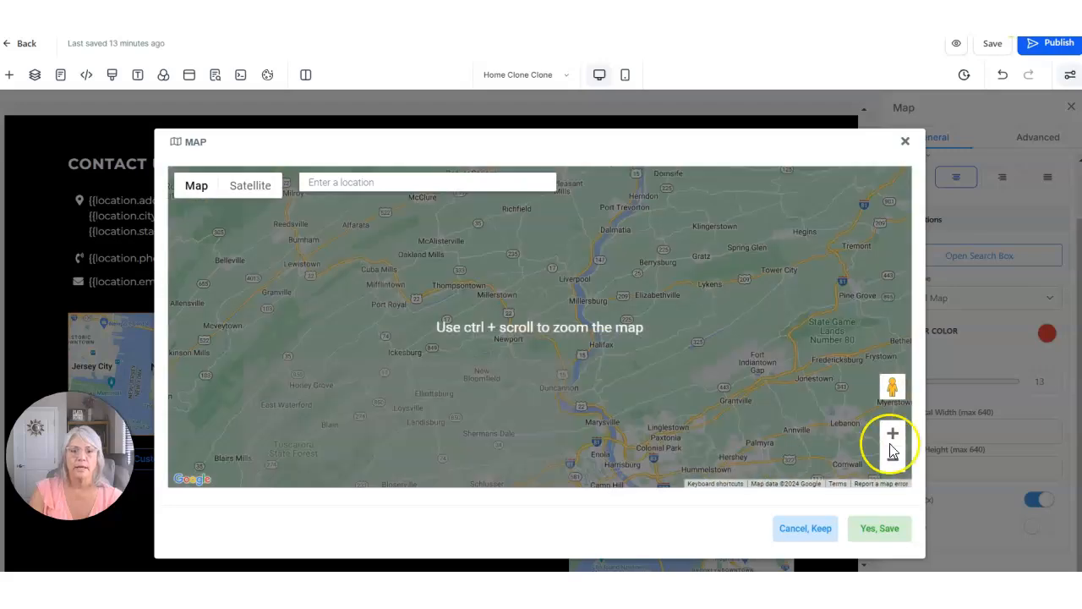
{"action": "left_click", "coordinate": [892, 459]}
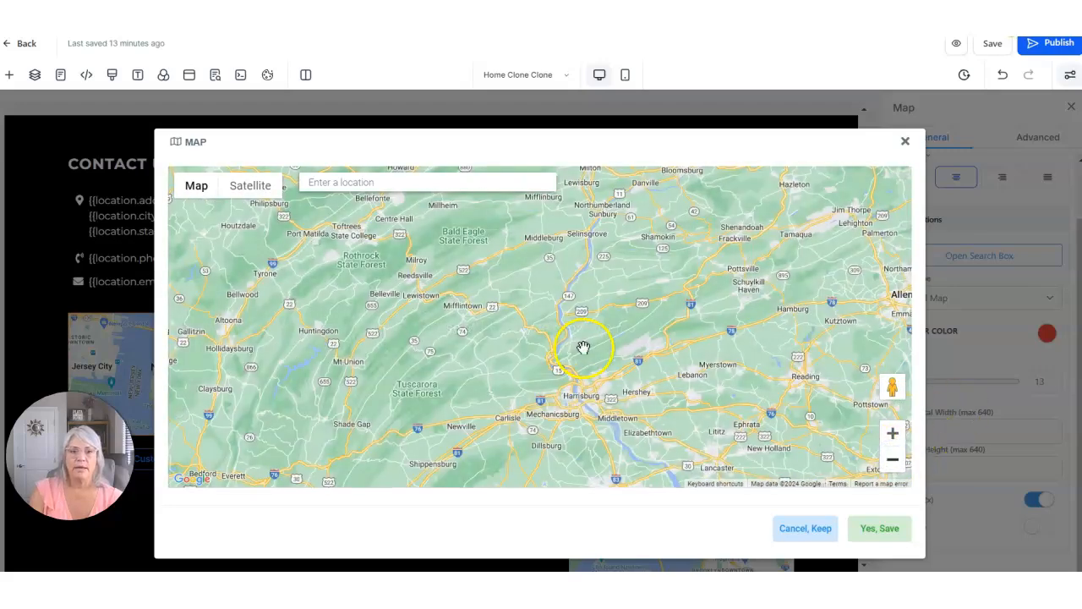
{"action": "scroll", "coordinate": [580, 350], "scroll_direction": "down", "scroll_amount": 1}
{"action": "left_click", "coordinate": [893, 461]}
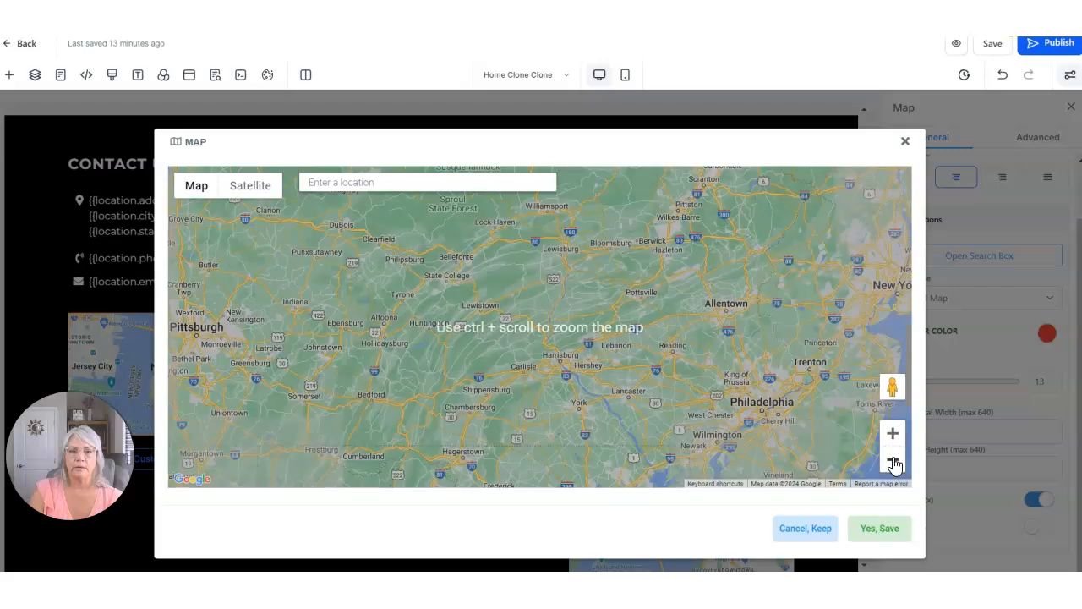
{"action": "left_click", "coordinate": [893, 462]}
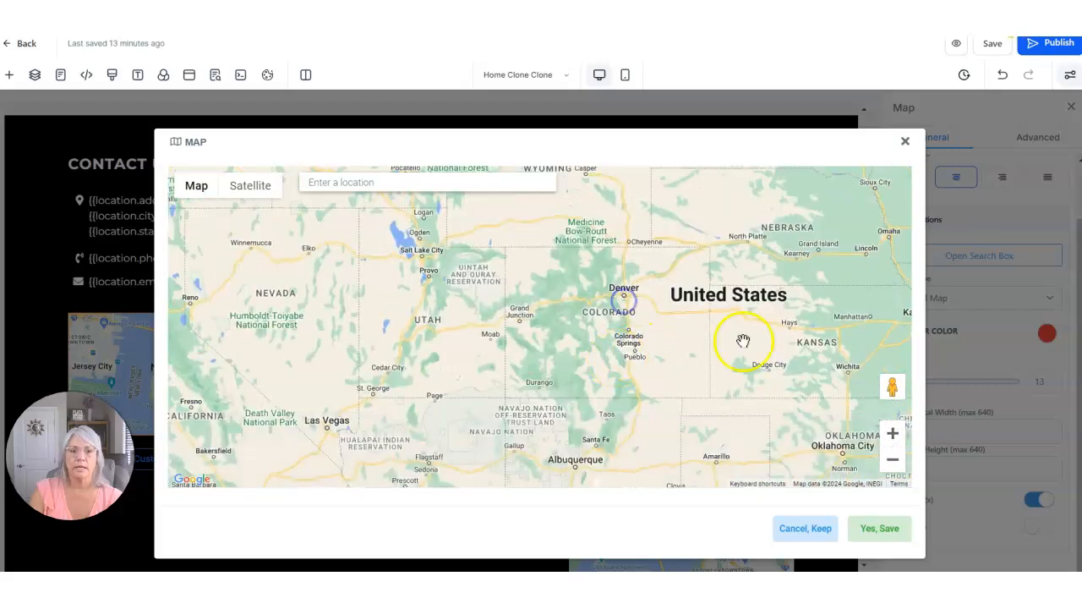
- Try to set the CONTACT US map's location by centring the view on the Phoenix and Scottsdale area and saving it
{"action": "left_click_drag", "start_coordinate": [451, 387], "coordinate": [545, 234]}
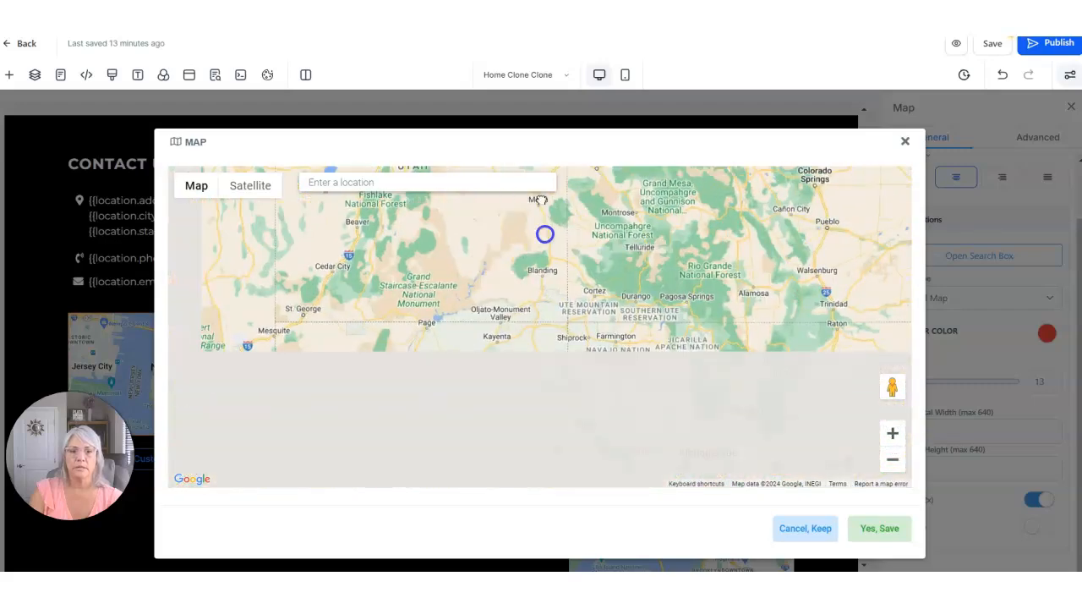
{"action": "left_click_drag", "start_coordinate": [407, 429], "coordinate": [448, 381]}
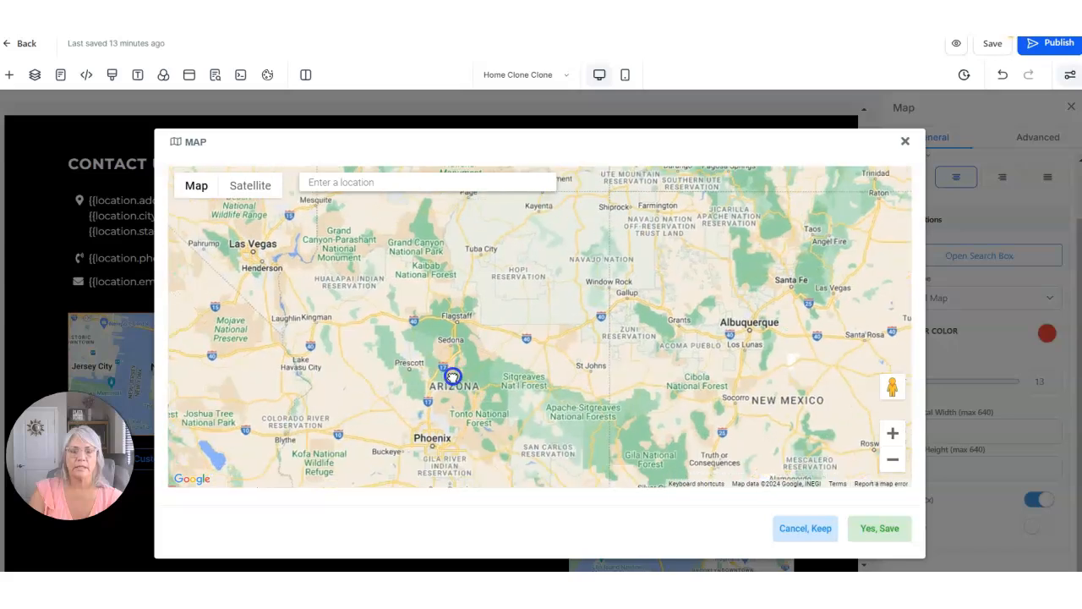
{"action": "left_click", "coordinate": [893, 433]}
{"action": "left_click_drag", "start_coordinate": [563, 388], "coordinate": [722, 363]}
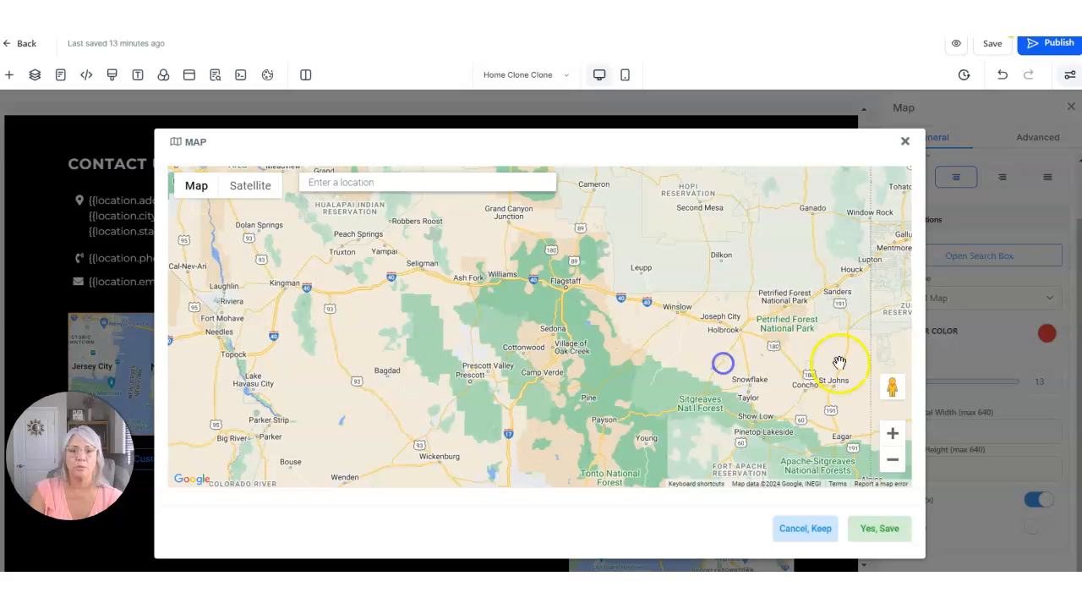
{"action": "left_click", "coordinate": [892, 434]}
{"action": "left_click_drag", "start_coordinate": [679, 415], "coordinate": [660, 206]}
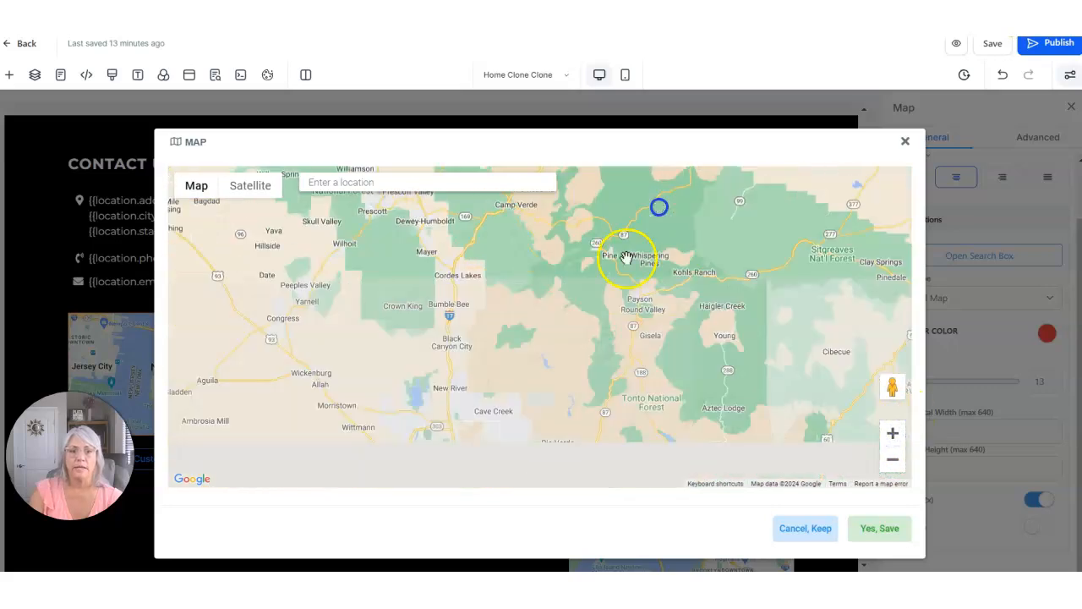
{"action": "left_click_drag", "start_coordinate": [520, 423], "coordinate": [604, 315]}
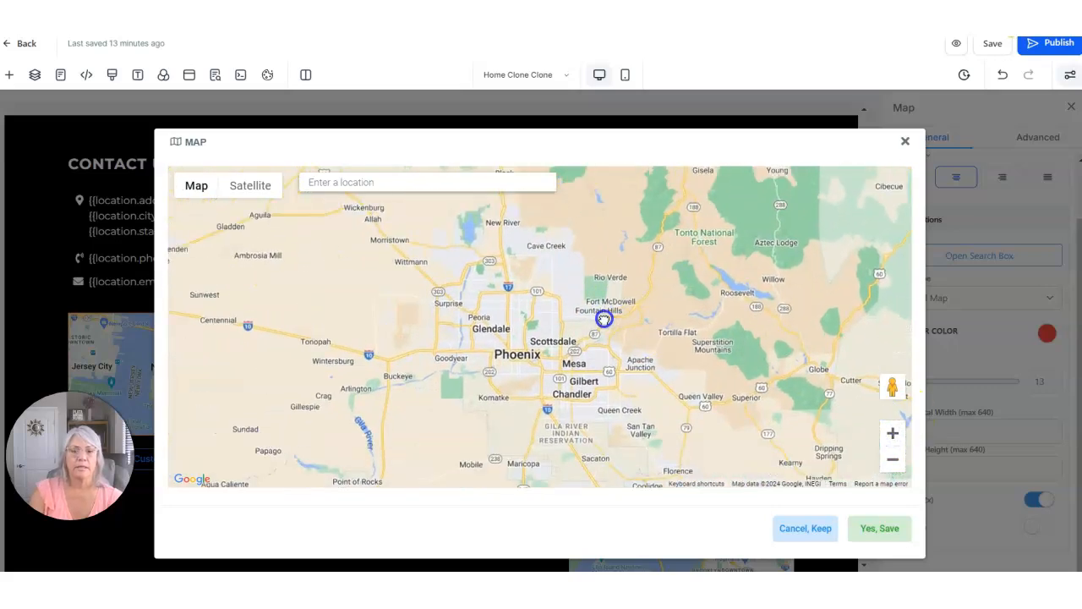
{"action": "left_click", "coordinate": [892, 433]}
{"action": "left_click_drag", "start_coordinate": [683, 363], "coordinate": [677, 311]}
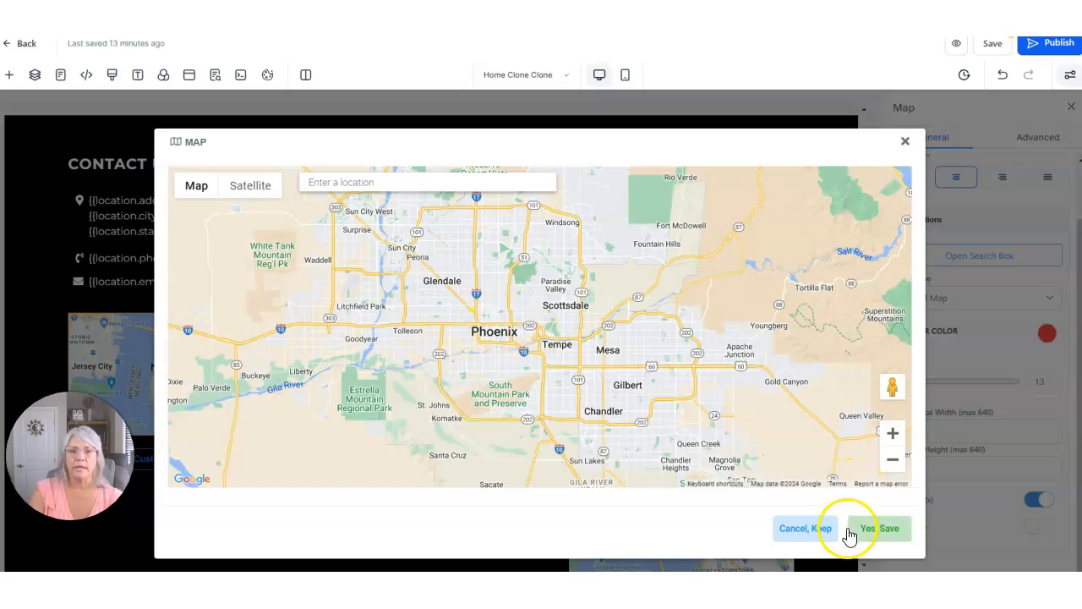
{"action": "left_click", "coordinate": [884, 528]}
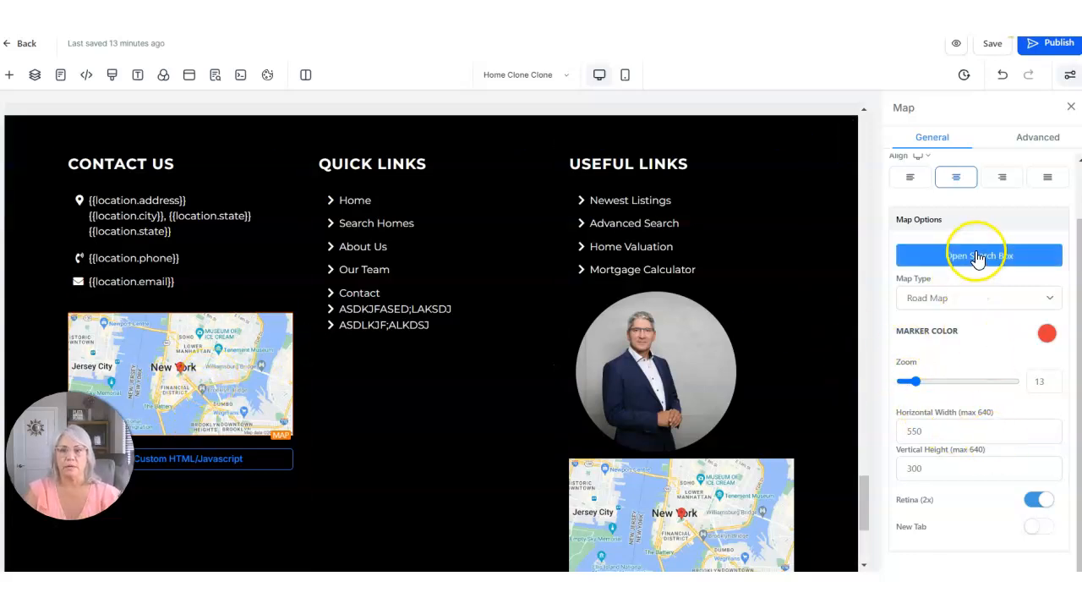
- Examine the Map Type options for the footer map without changing the type
{"action": "left_click", "coordinate": [971, 296]}
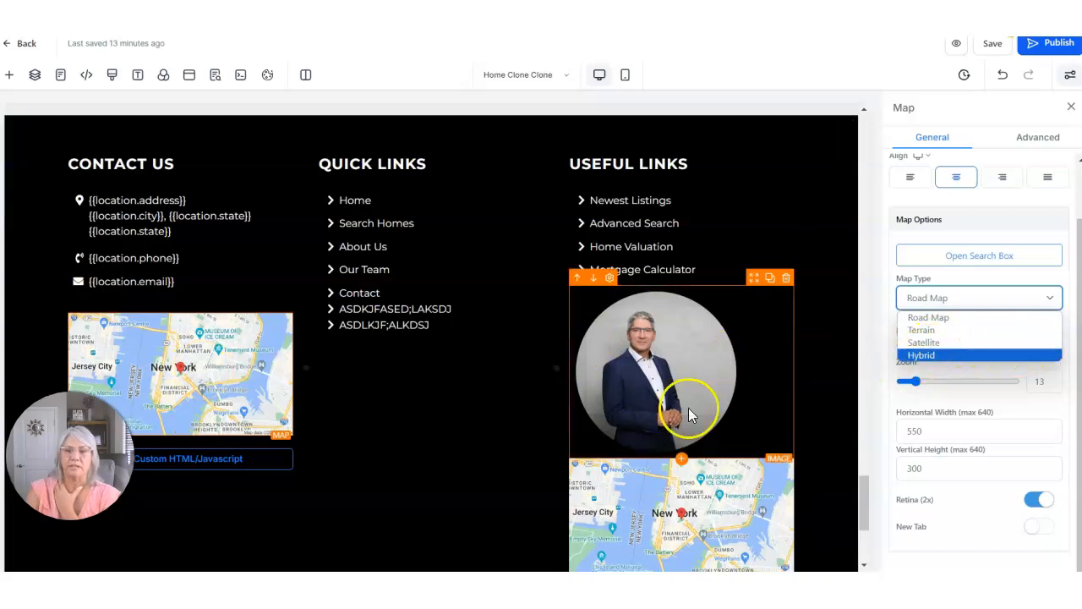
{"action": "left_click", "coordinate": [632, 537]}
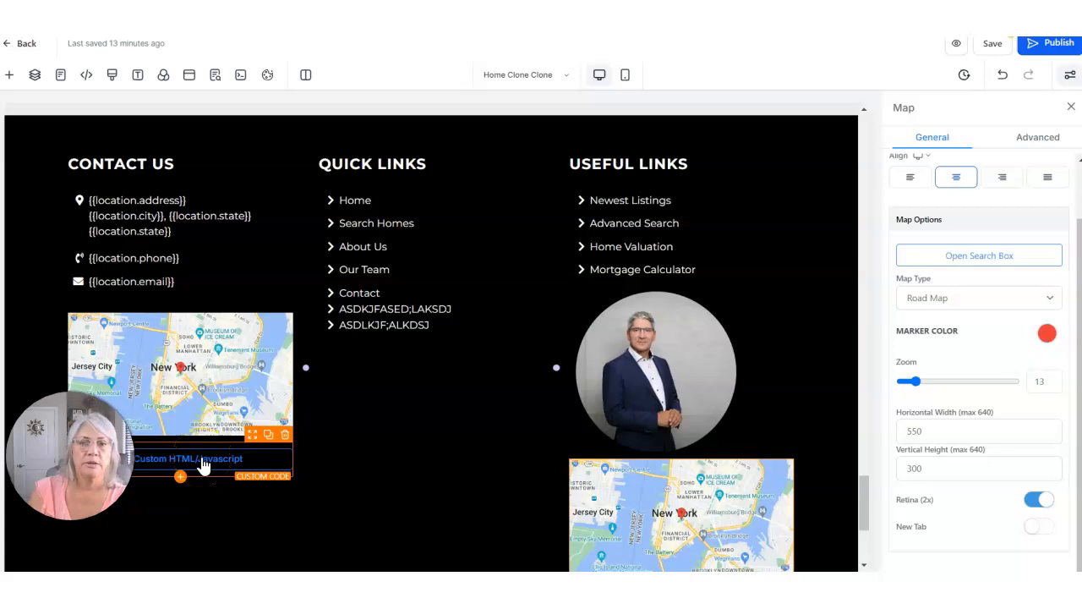
{"action": "left_click", "coordinate": [755, 304]}
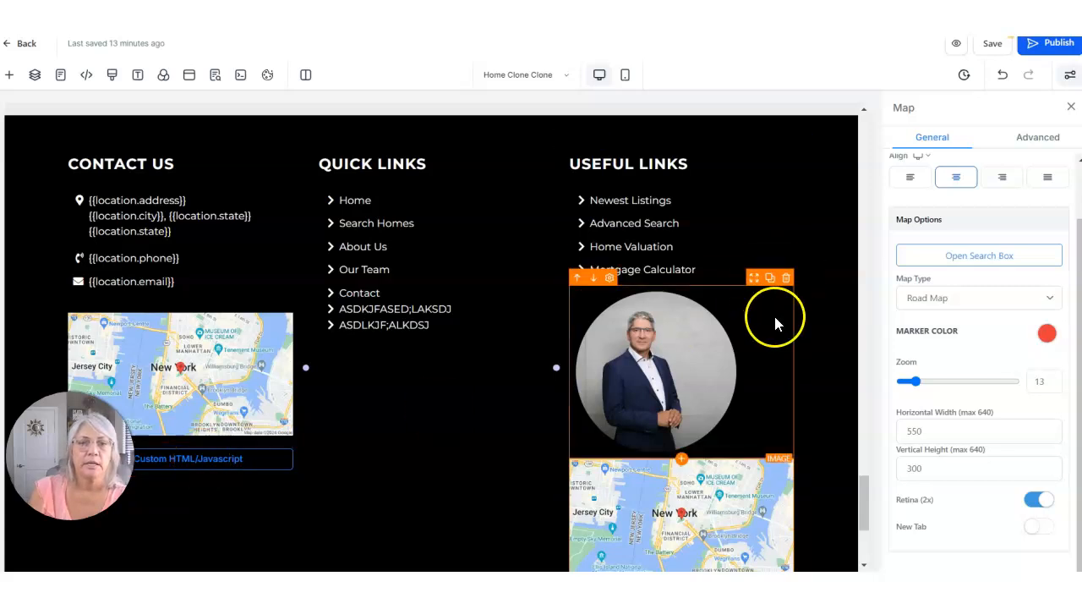
- Open the settings of the Social Icons element near the bottom of the footer
{"action": "scroll", "coordinate": [791, 275], "scroll_direction": "down", "scroll_amount": 1}
{"action": "scroll", "coordinate": [795, 279], "scroll_direction": "up", "scroll_amount": 1}
{"action": "scroll", "coordinate": [816, 495], "scroll_direction": "down", "scroll_amount": 2}
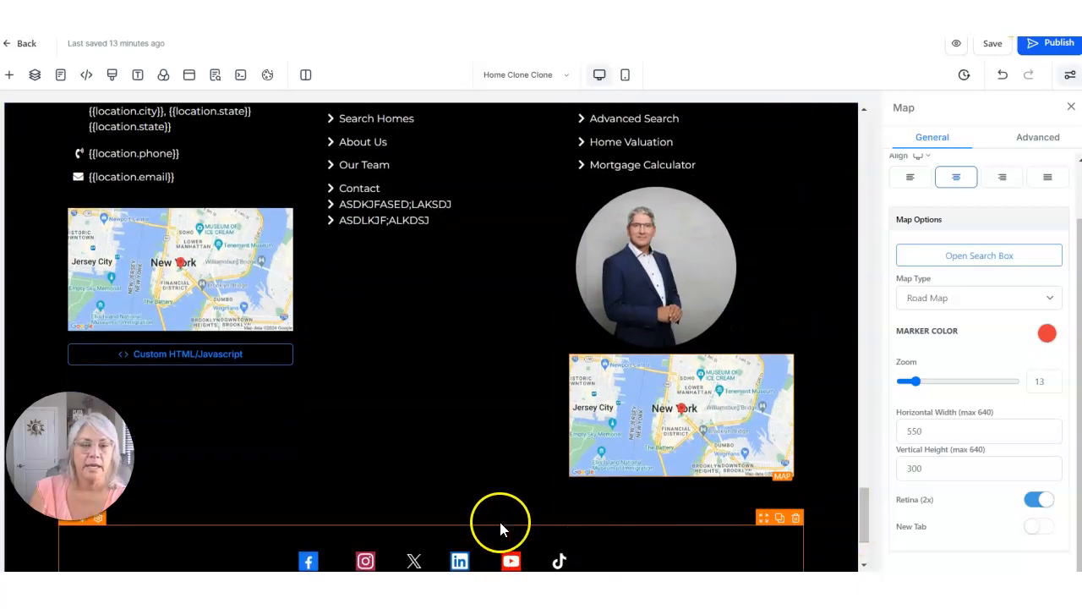
{"action": "scroll", "coordinate": [507, 515], "scroll_direction": "down", "scroll_amount": 2}
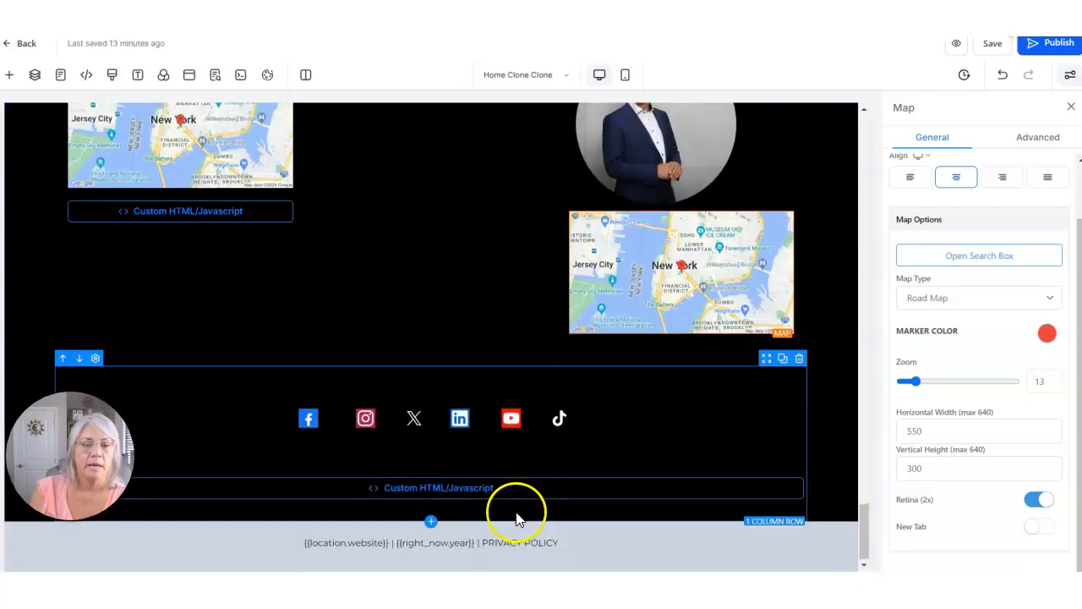
{"action": "left_click", "coordinate": [302, 423]}
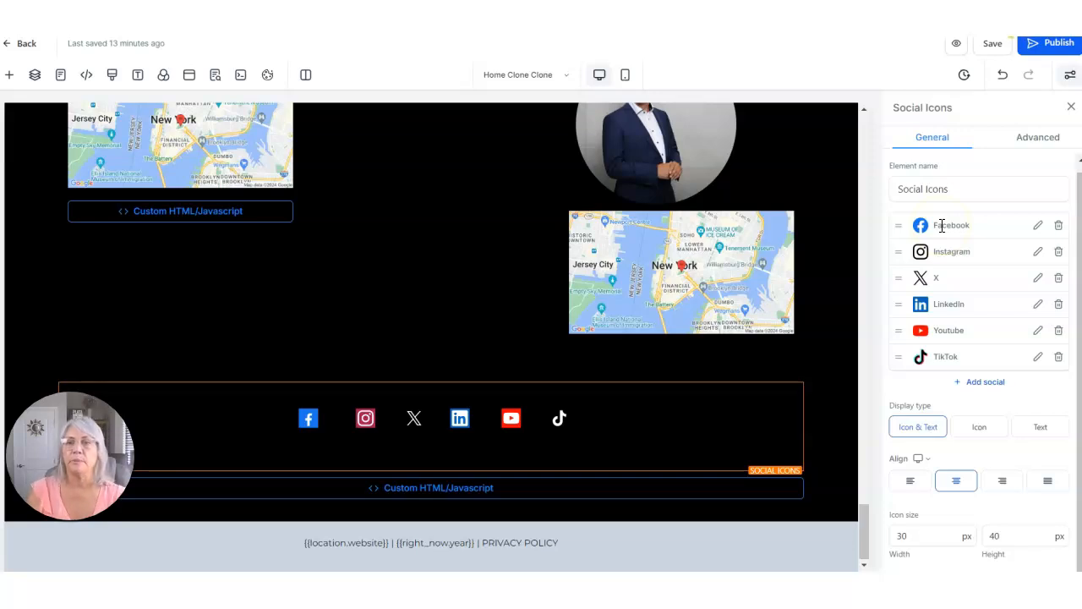
- Review the Facebook icon's link settings and delete the X icon from the Social Icons element
{"action": "left_click", "coordinate": [1038, 224]}
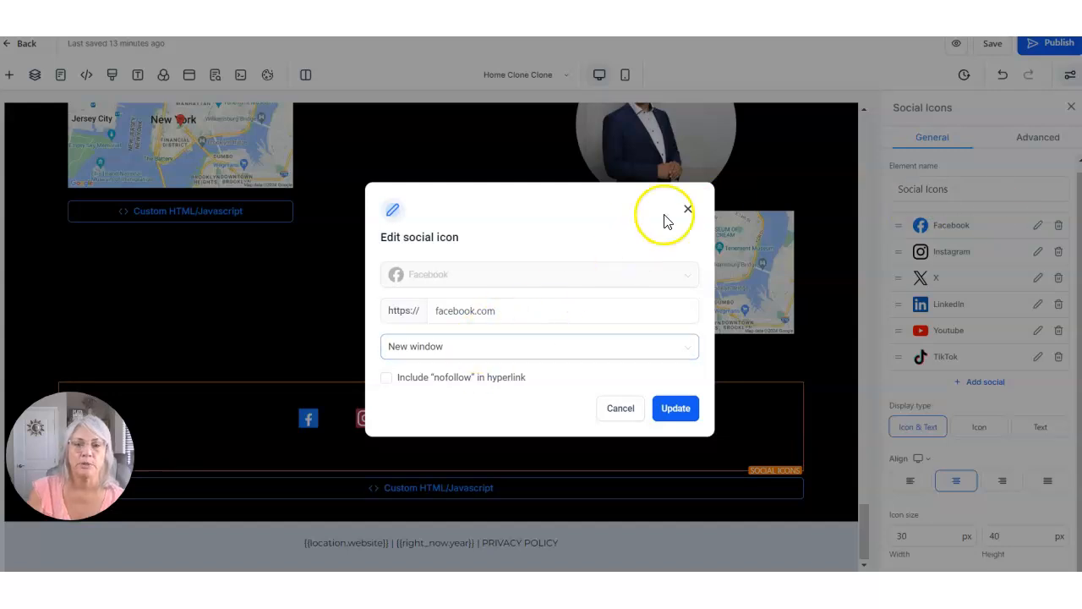
{"action": "left_click", "coordinate": [688, 209]}
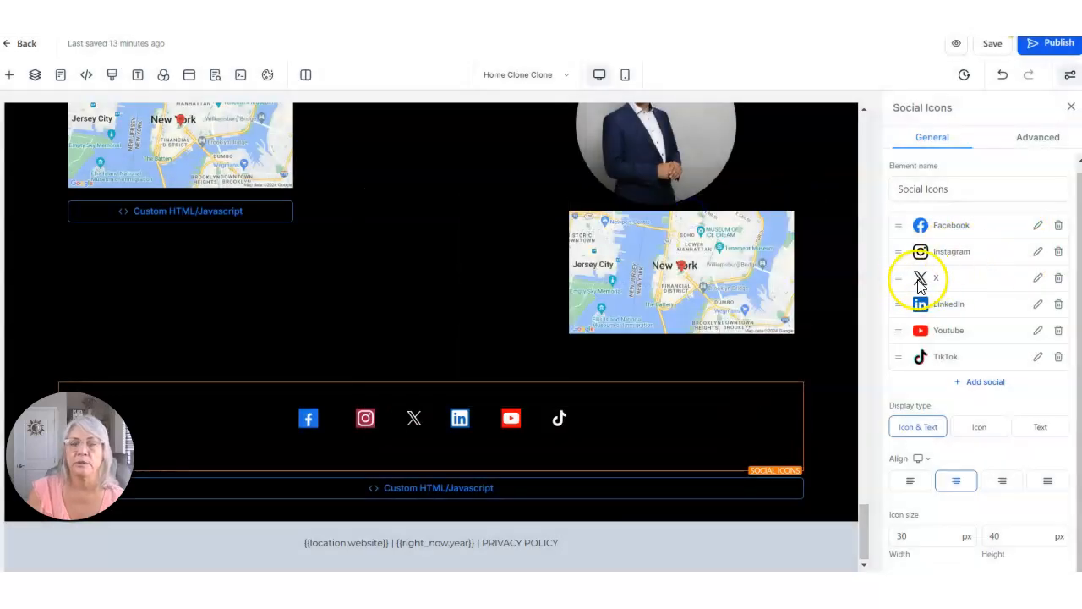
{"action": "left_click", "coordinate": [1058, 280]}
{"action": "left_click", "coordinate": [666, 355]}
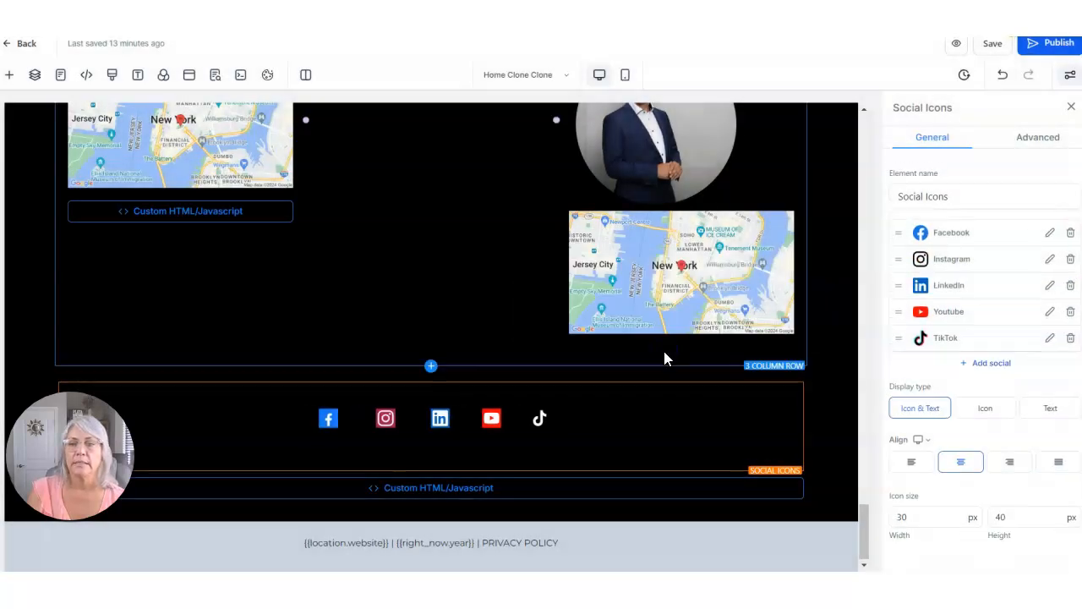
- Examine which social media platforms can be added to the Social Icons element without adding one
{"action": "left_click", "coordinate": [987, 362]}
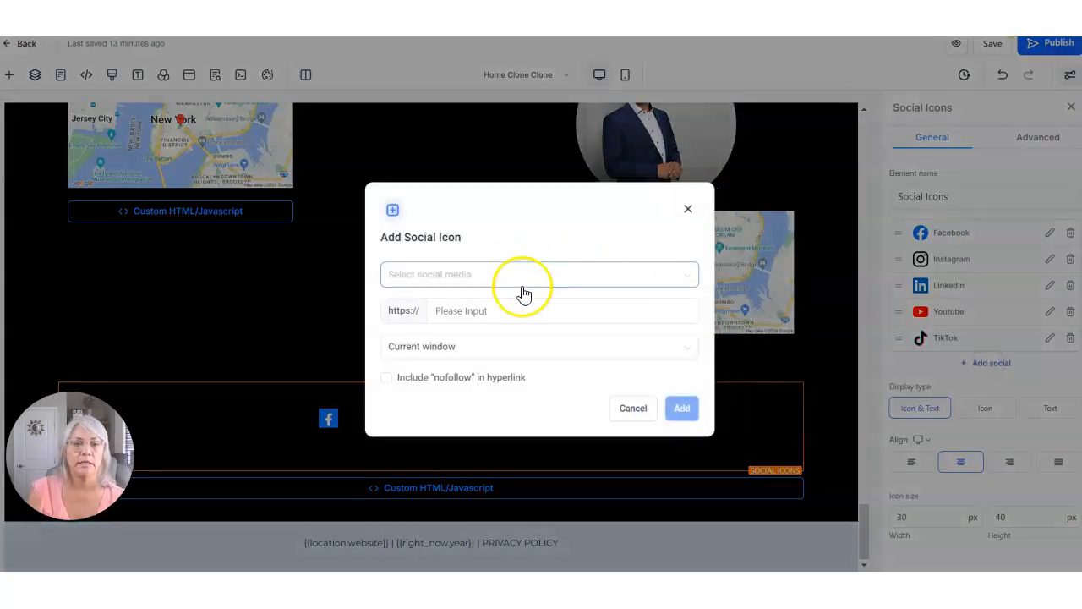
{"action": "left_click", "coordinate": [468, 284]}
{"action": "scroll", "coordinate": [464, 387], "scroll_direction": "down", "scroll_amount": 2}
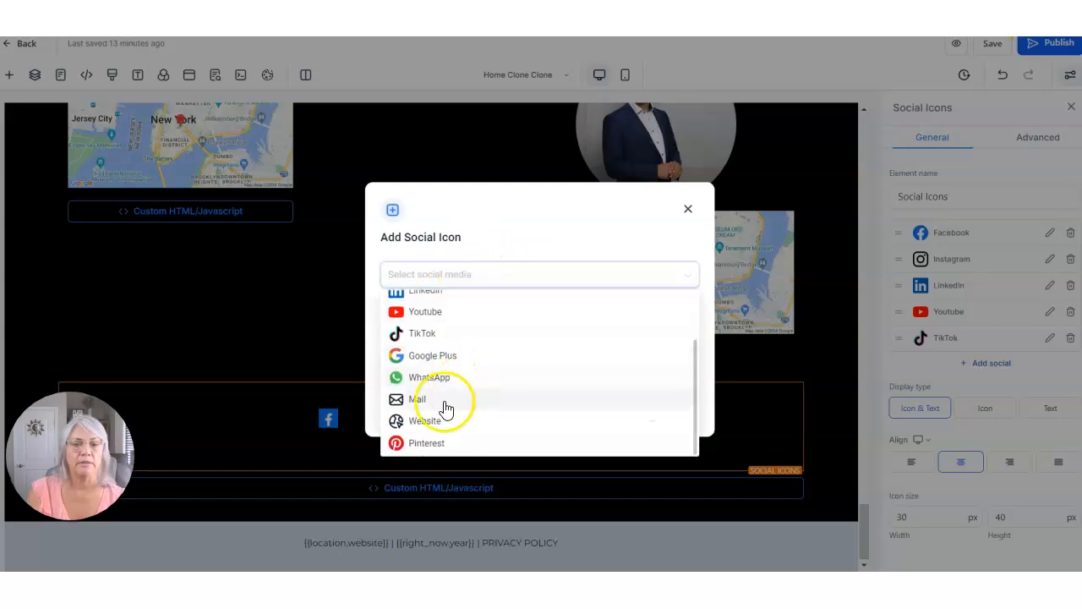
{"action": "scroll", "coordinate": [431, 431], "scroll_direction": "up", "scroll_amount": 3}
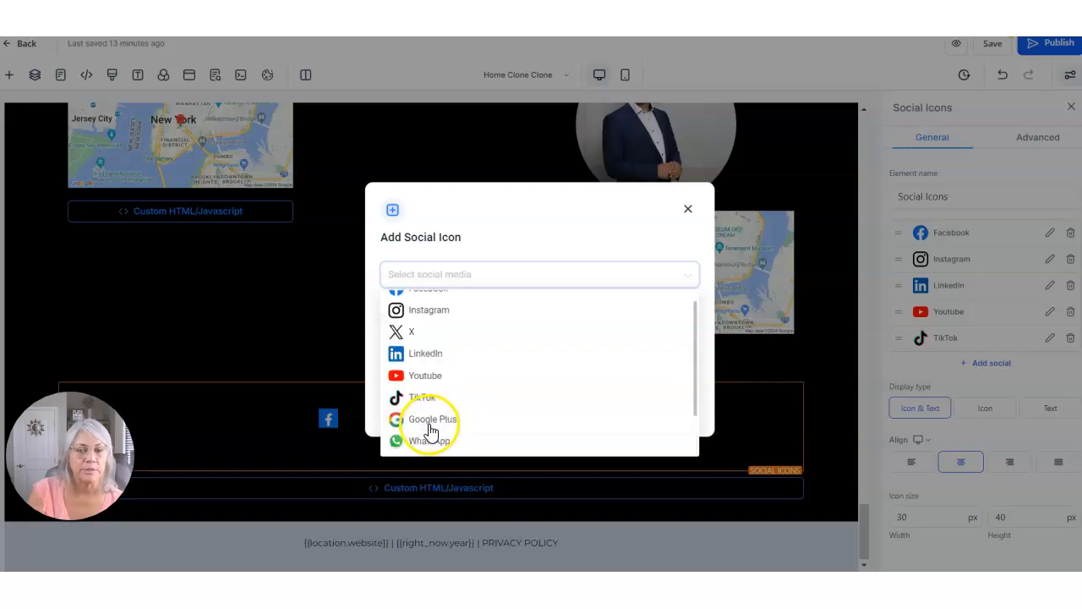
{"action": "left_click", "coordinate": [692, 209]}
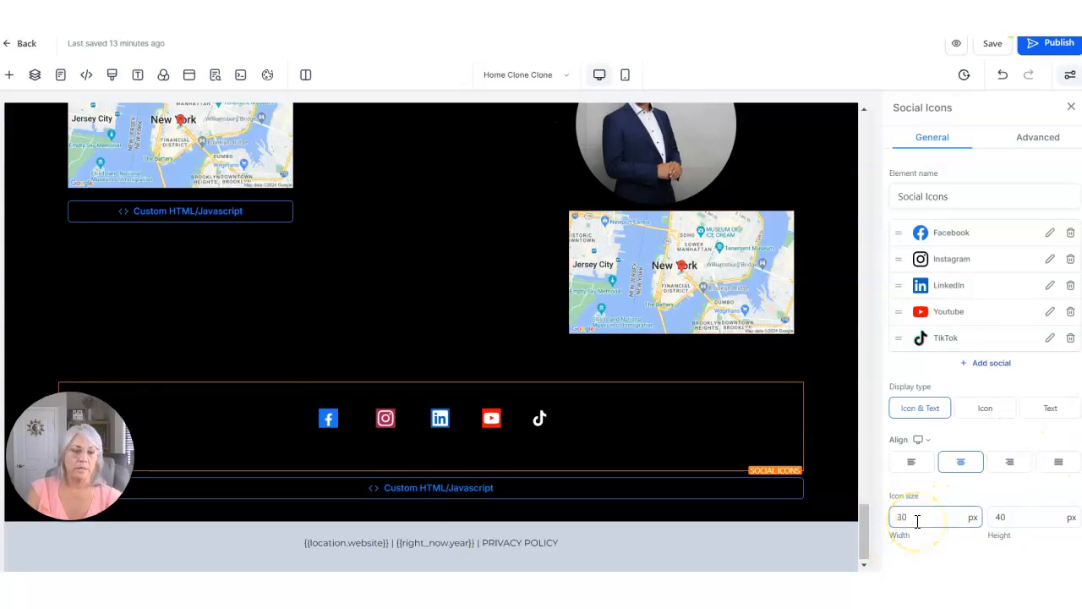
- Open the settings of the portrait image under USEFUL LINKS and review its alignment, image source and size options
{"action": "scroll", "coordinate": [757, 291], "scroll_direction": "up", "scroll_amount": 5}
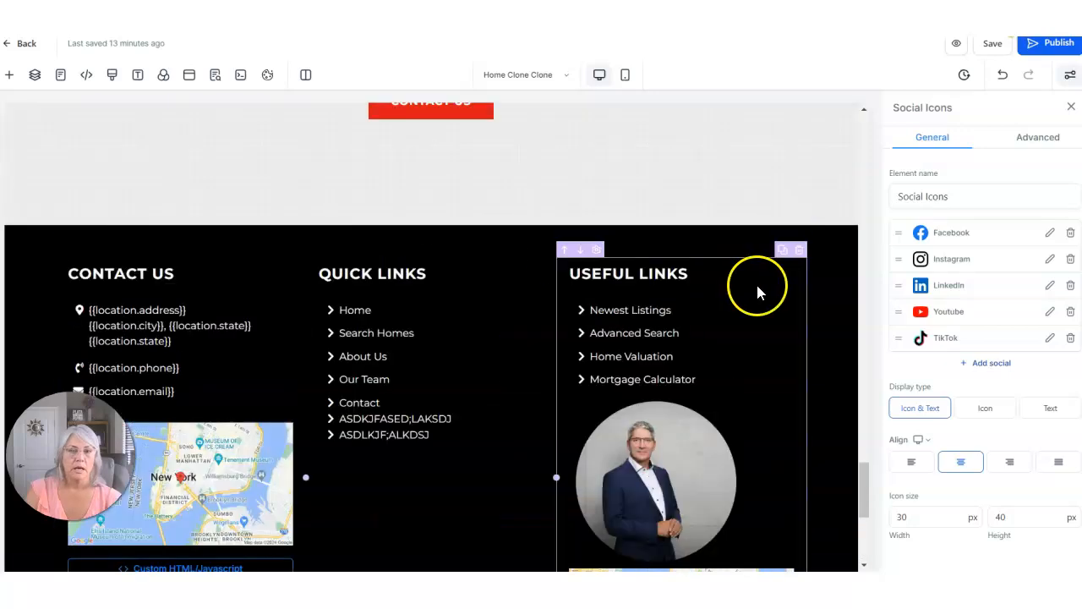
{"action": "scroll", "coordinate": [685, 304], "scroll_direction": "down", "scroll_amount": 3}
{"action": "left_click", "coordinate": [665, 269]}
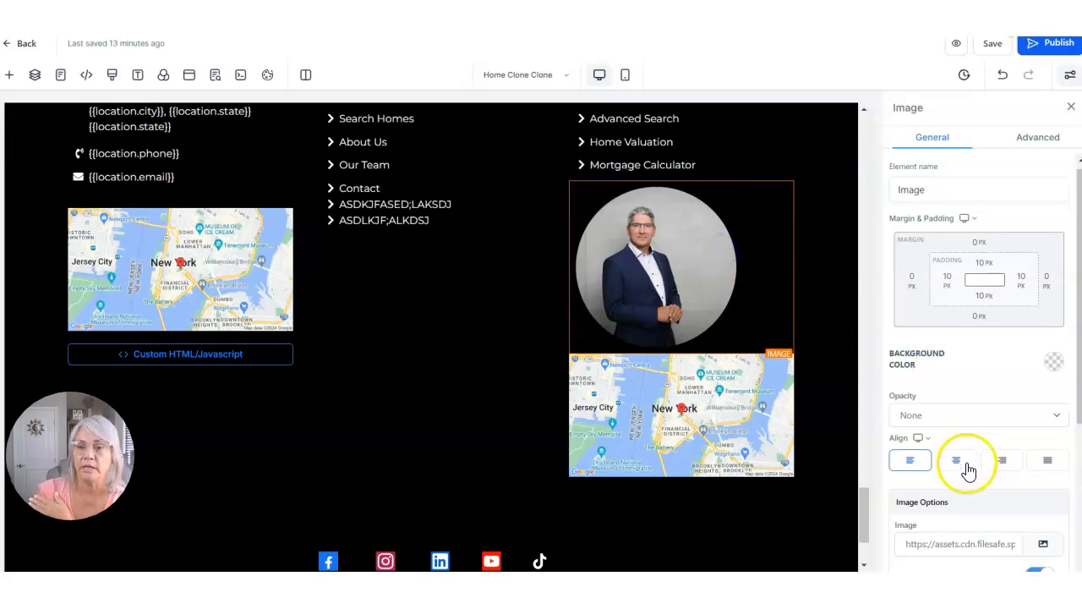
{"action": "scroll", "coordinate": [966, 459], "scroll_direction": "down", "scroll_amount": 2}
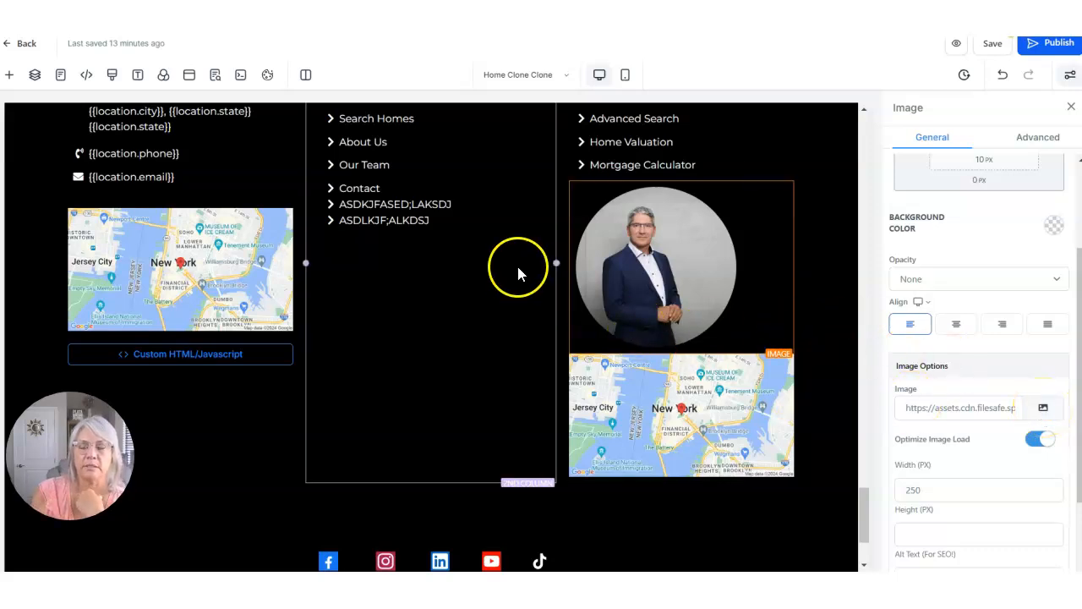
- Open the settings of the header's navigation menu and examine the submenu entries under Buyers
{"action": "scroll", "coordinate": [550, 259], "scroll_direction": "up", "scroll_amount": 10}
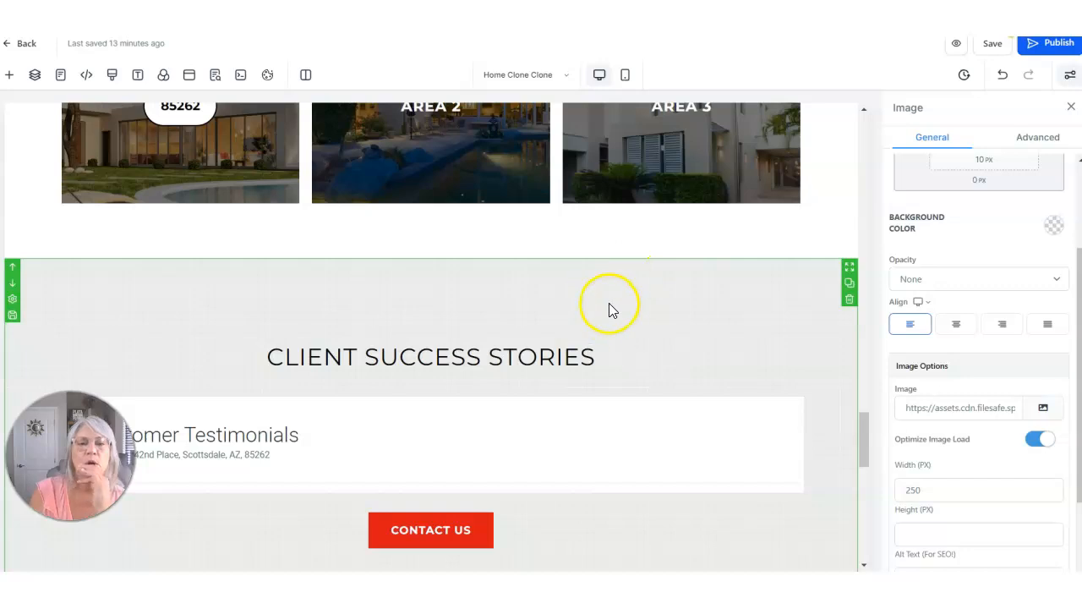
{"action": "scroll", "coordinate": [609, 302], "scroll_direction": "up", "scroll_amount": 5}
{"action": "left_click_drag", "start_coordinate": [864, 385], "coordinate": [870, 118]}
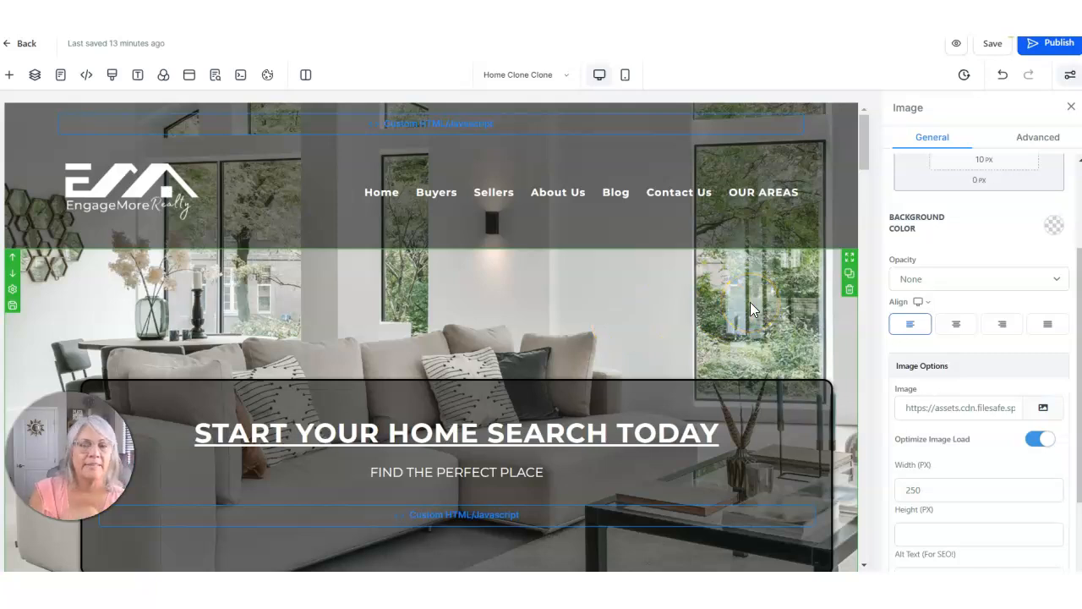
{"action": "left_click", "coordinate": [438, 190]}
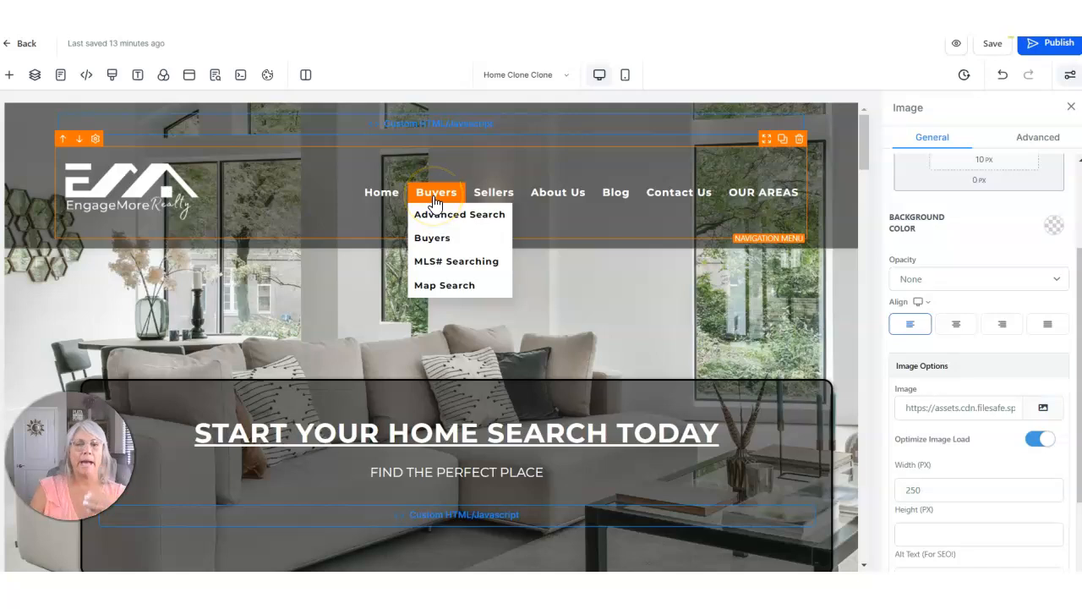
{"action": "left_click", "coordinate": [444, 217]}
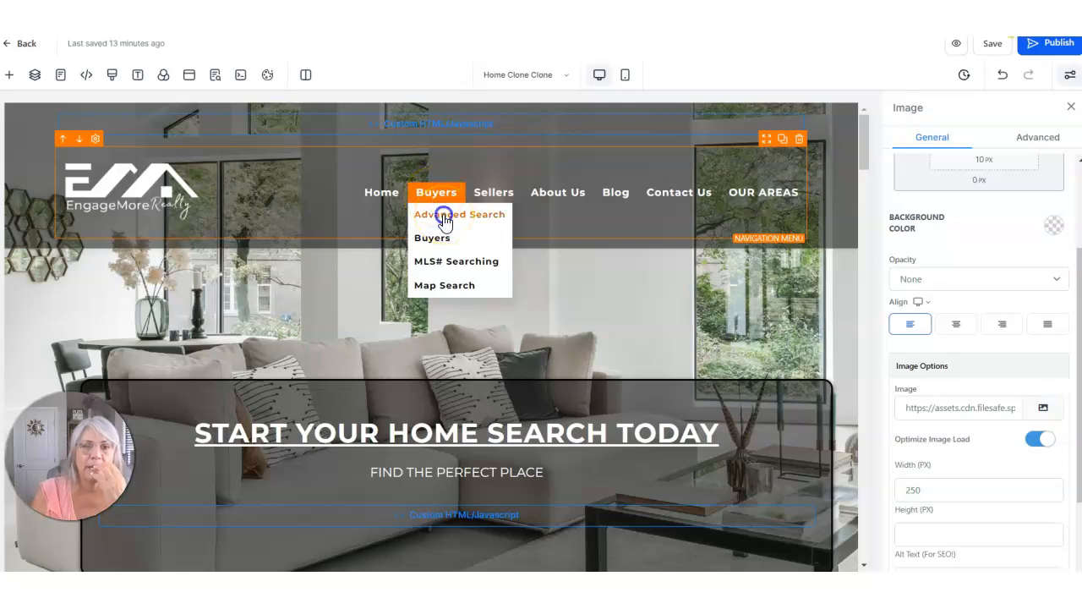
{"action": "left_click", "coordinate": [445, 288]}
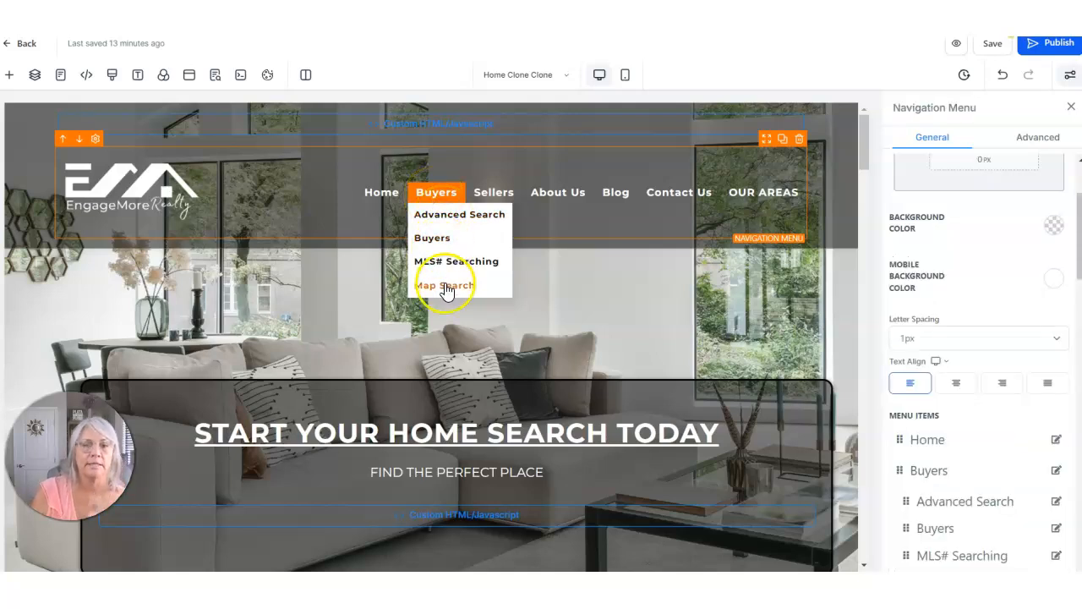
{"action": "left_click", "coordinate": [443, 207]}
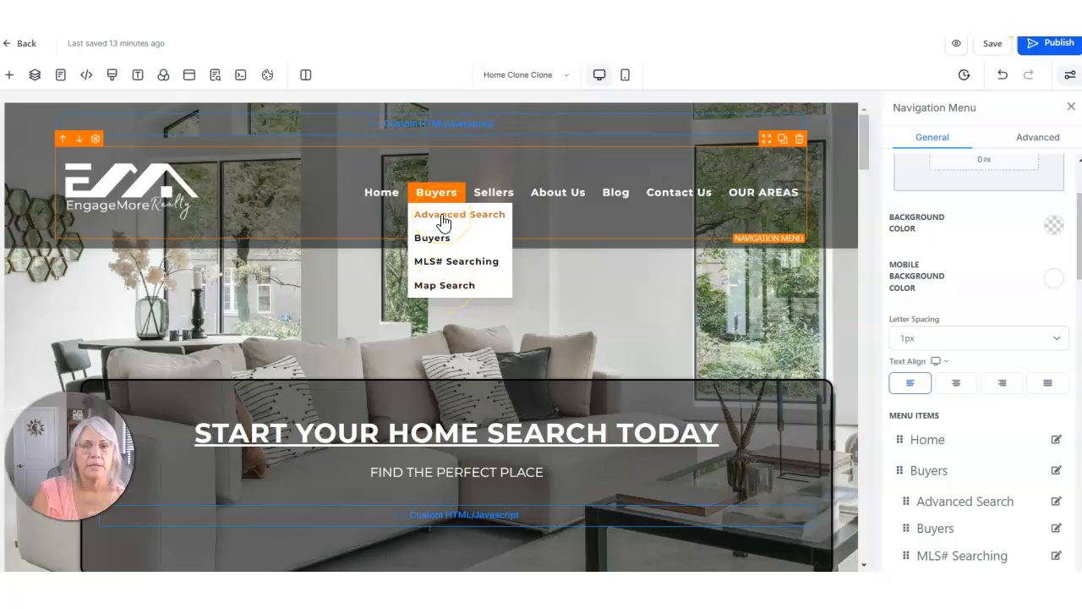